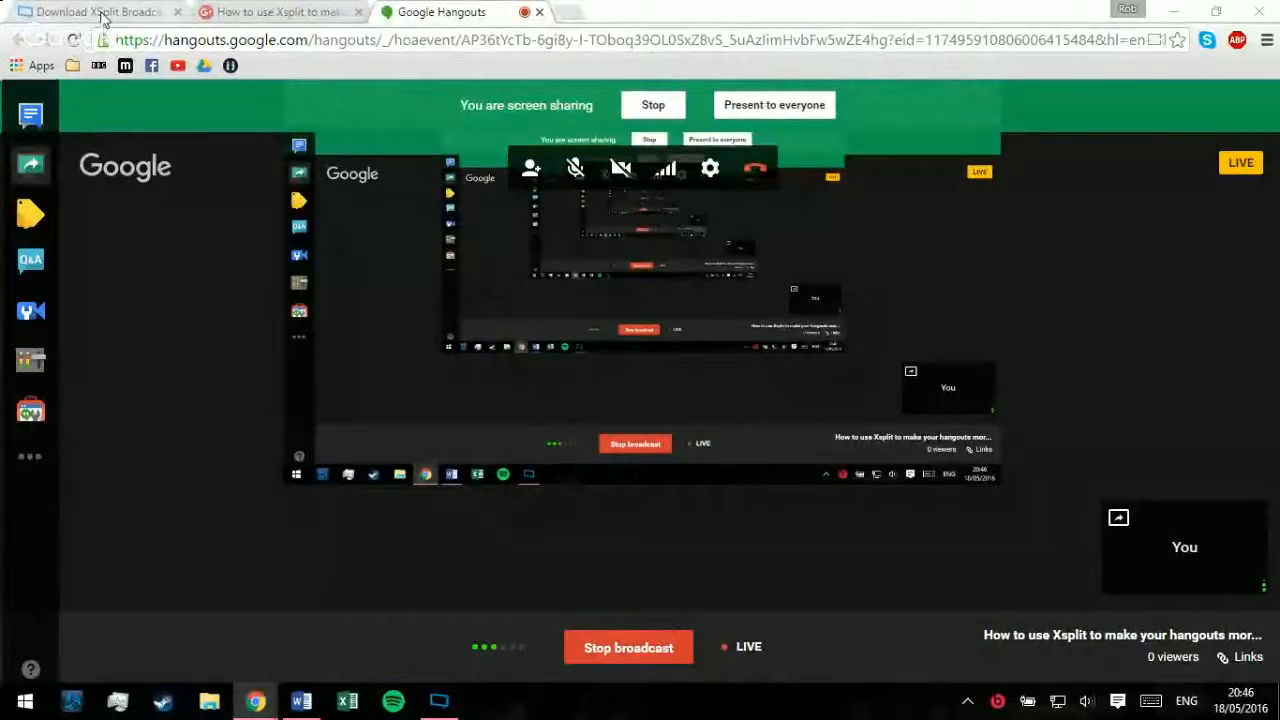
Step: Switch to the XSplit download page and view the Broadcaster and Gamecaster download options
click(100, 12)
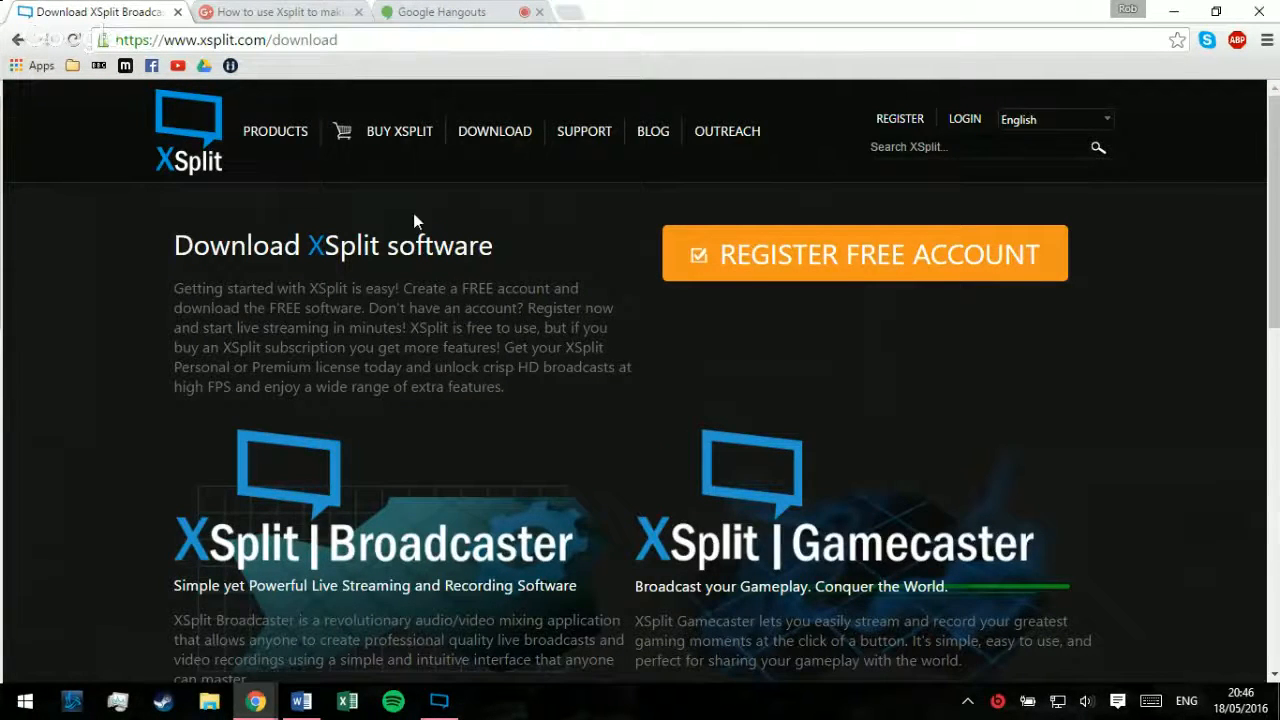
scroll(440, 260, down, 2)
scroll(457, 300, down, 1)
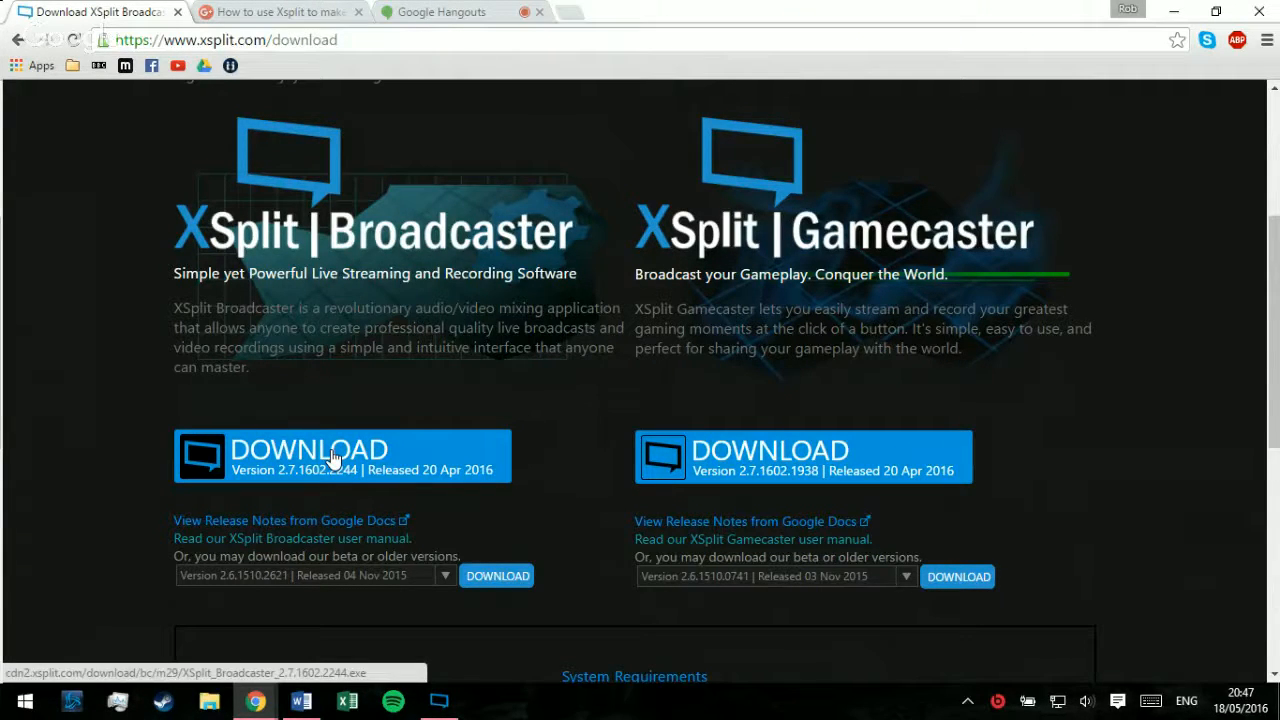
Step: Switch to XSplit Broadcaster and maximize its window
click(439, 700)
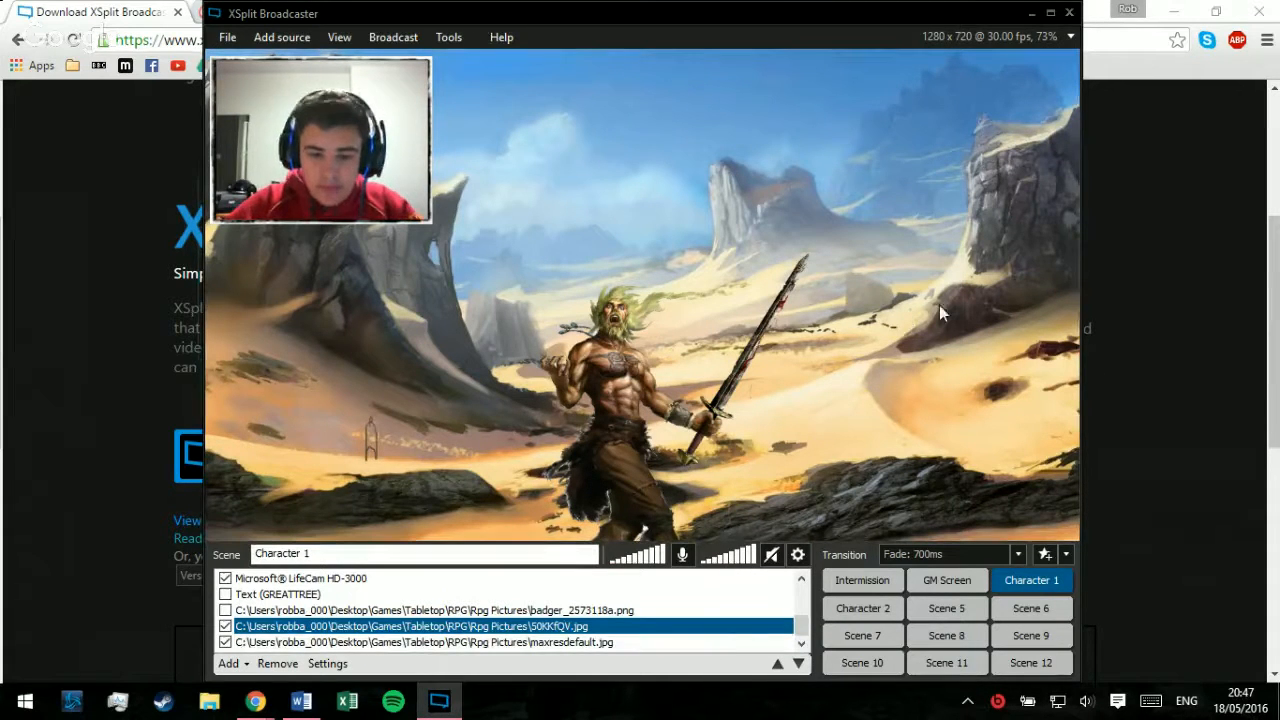
click(1050, 13)
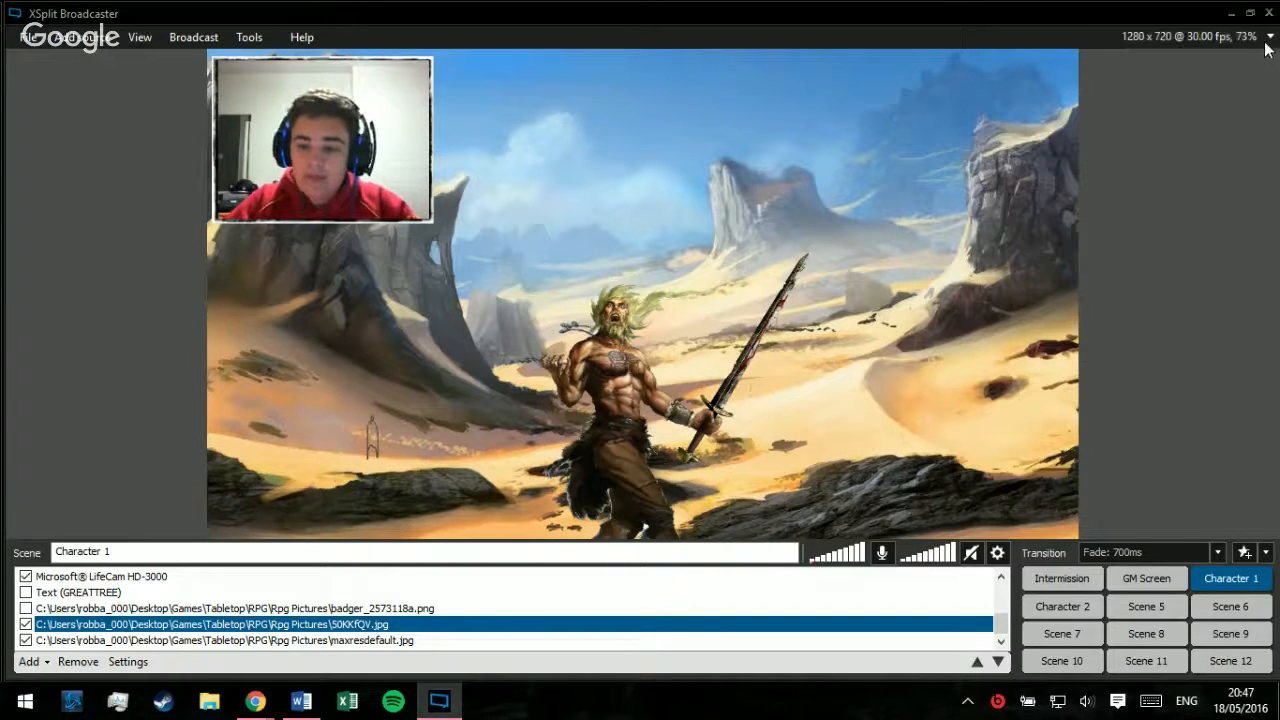
Step: Examine the available output resolutions and close the list without changing the selection
click(1195, 37)
mouse_move(1195, 68)
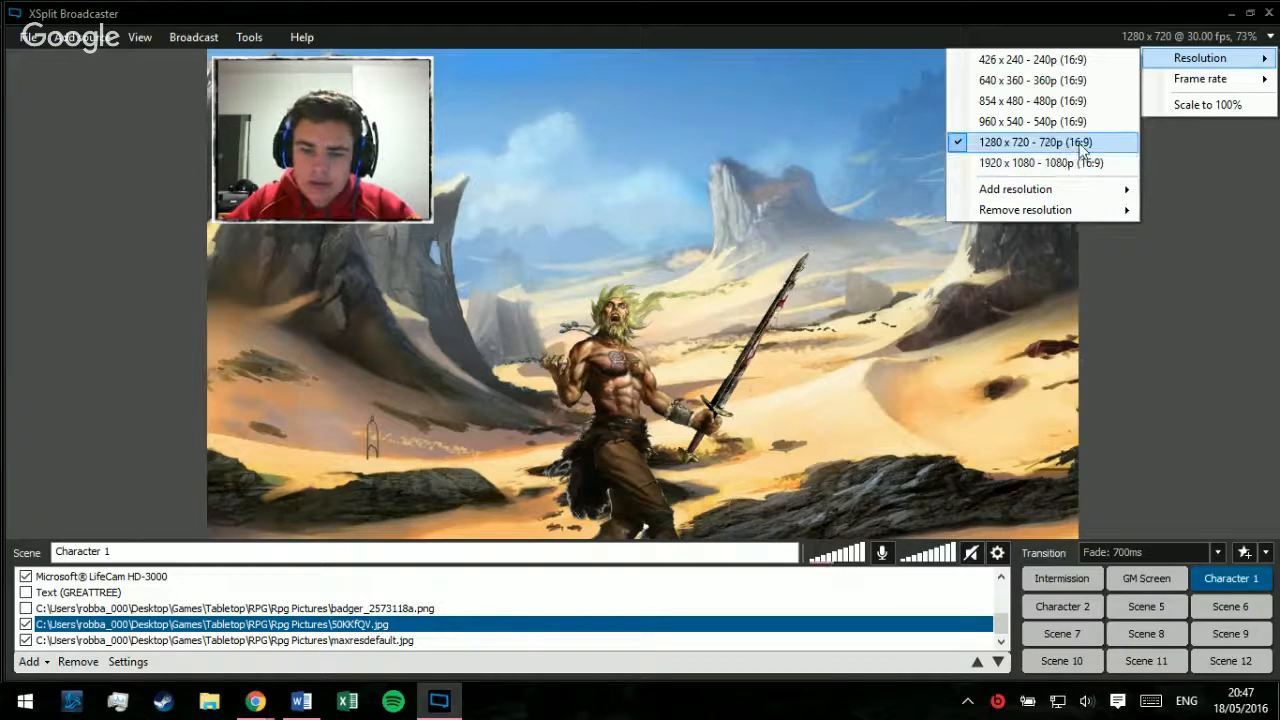
click(1255, 269)
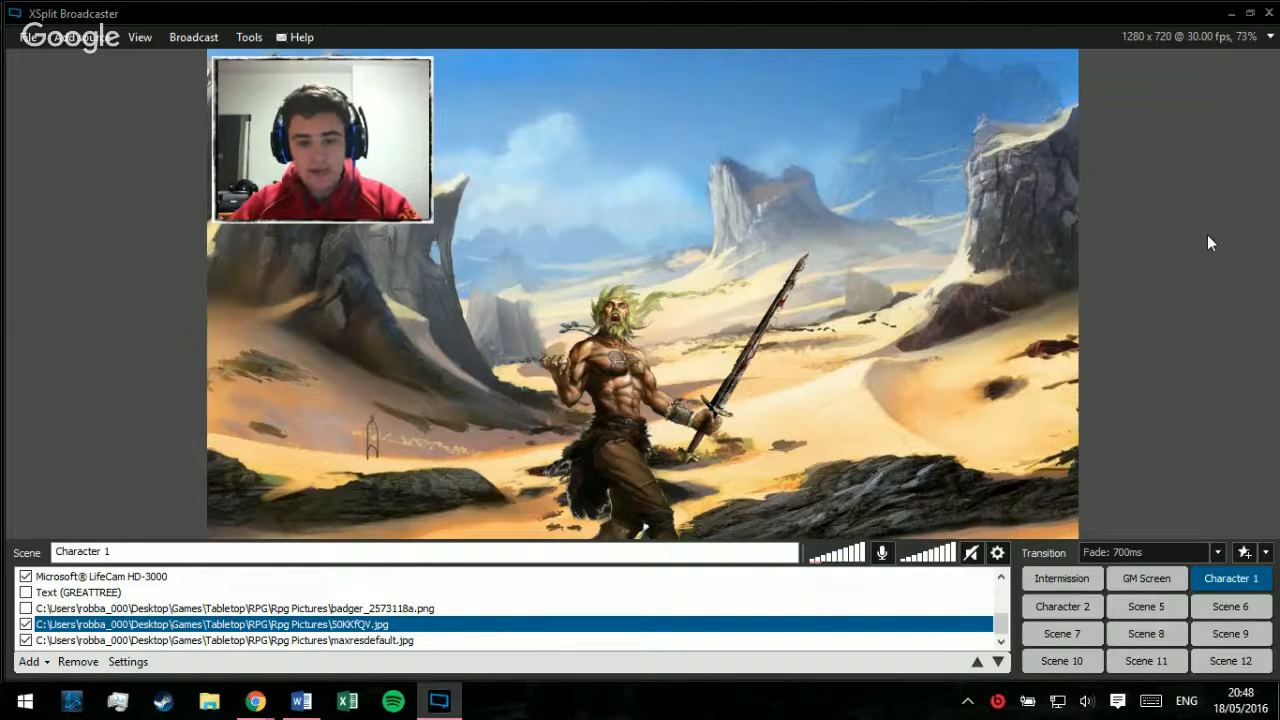
click(464, 619)
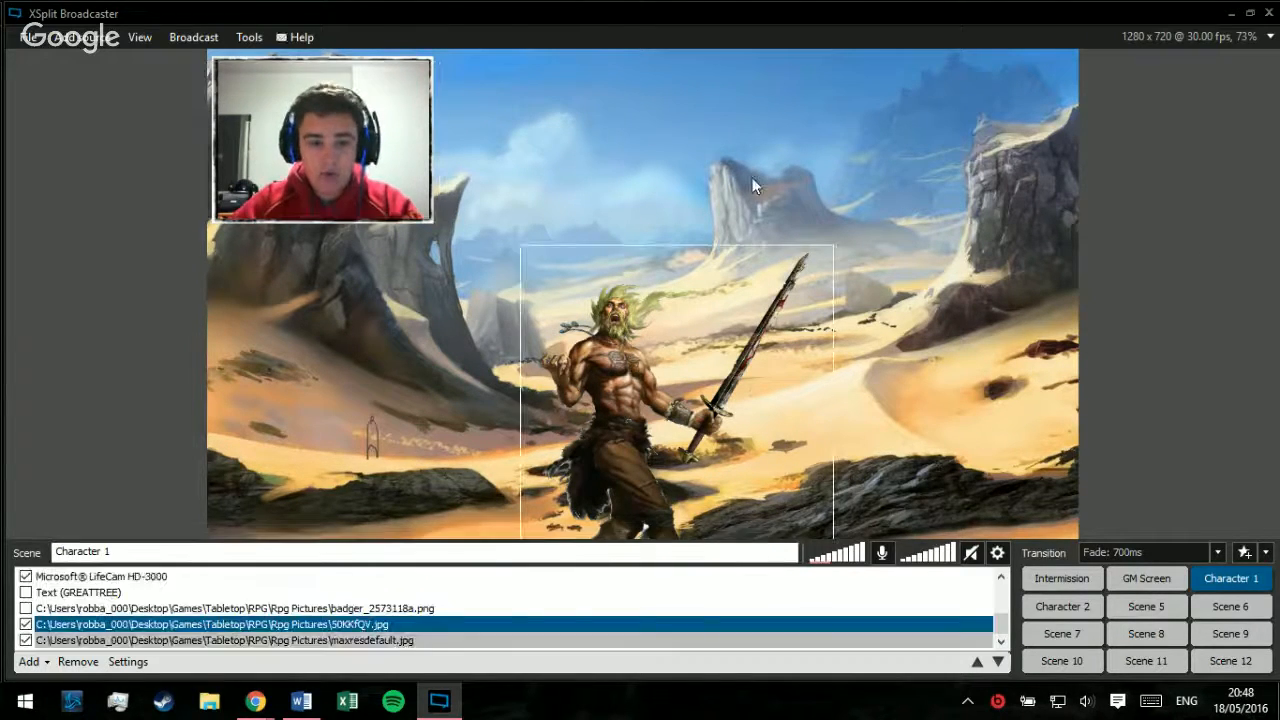
click(273, 68)
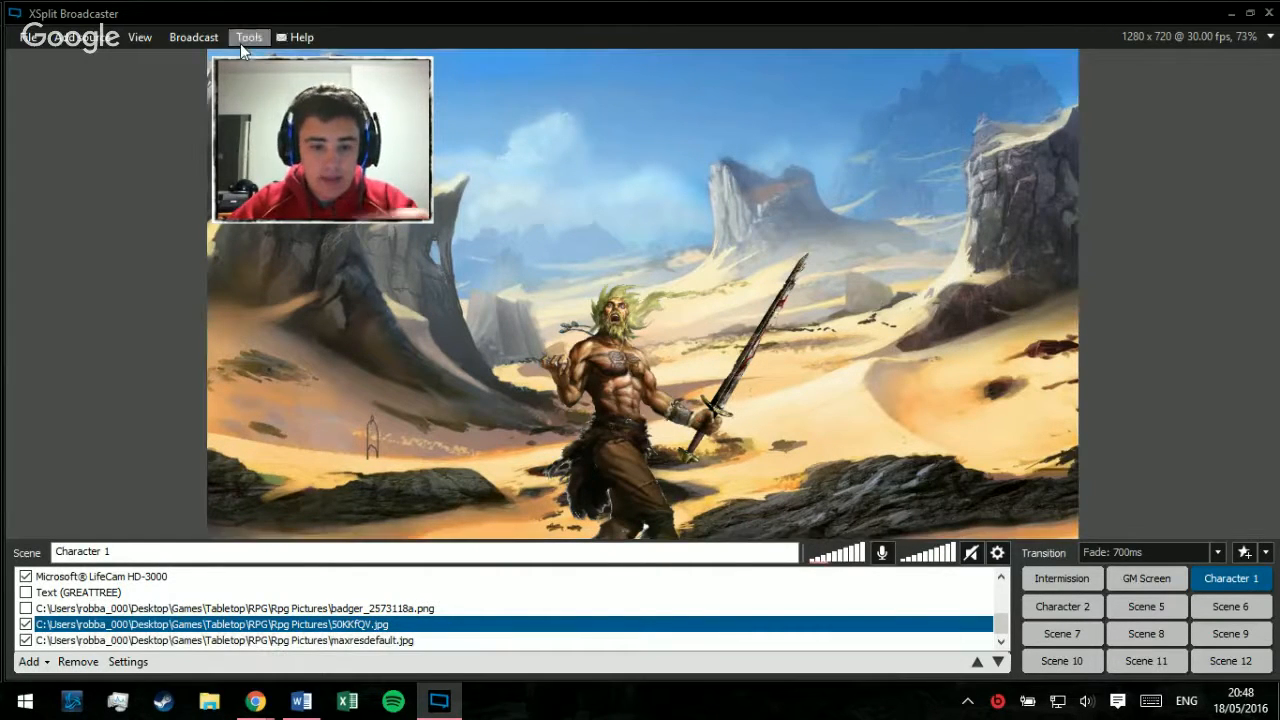
Step: Review the advanced general settings, including the option letting broadcast plugins specify their own network adapter, and cancel any changes
click(247, 37)
click(322, 120)
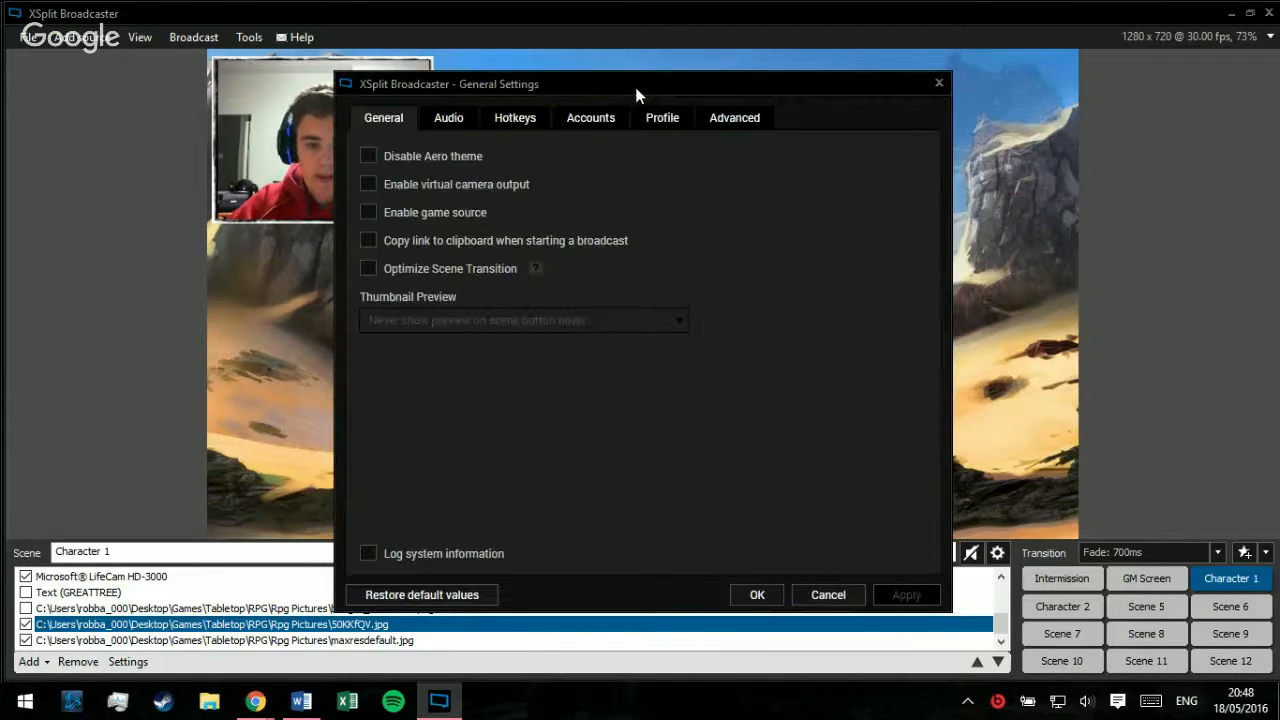
drag(637, 95, 660, 80)
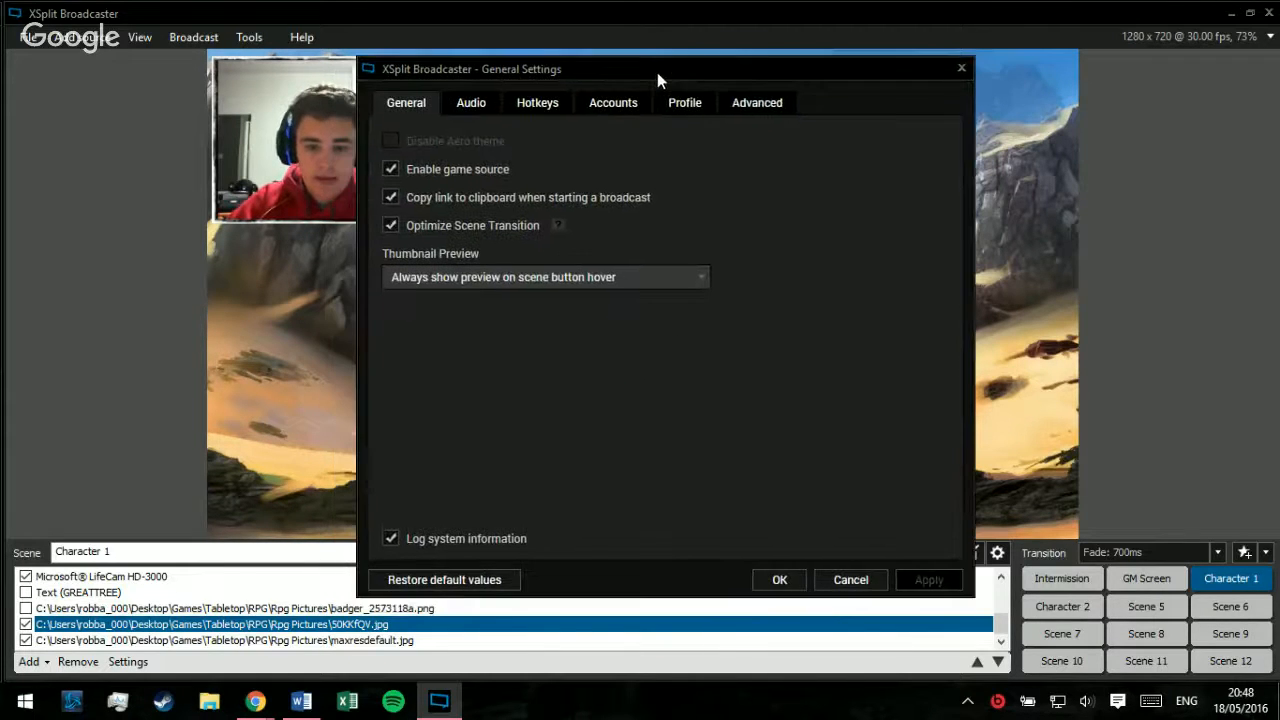
click(760, 104)
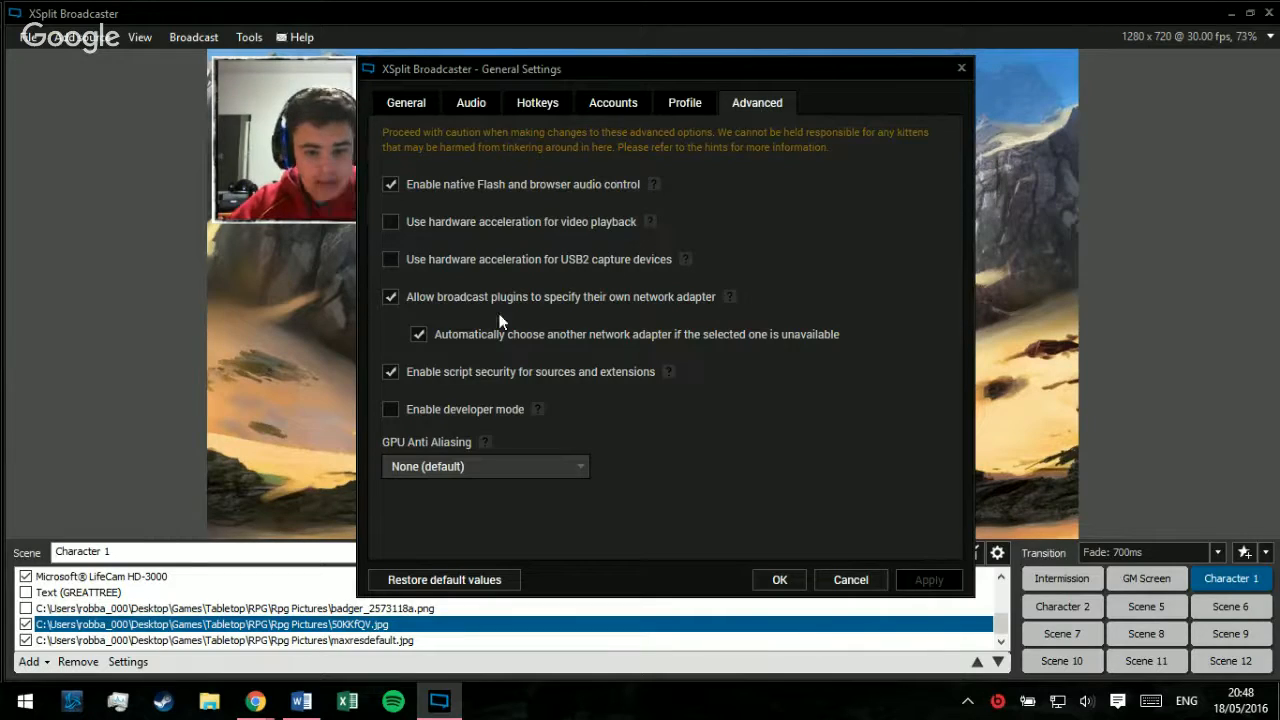
click(390, 299)
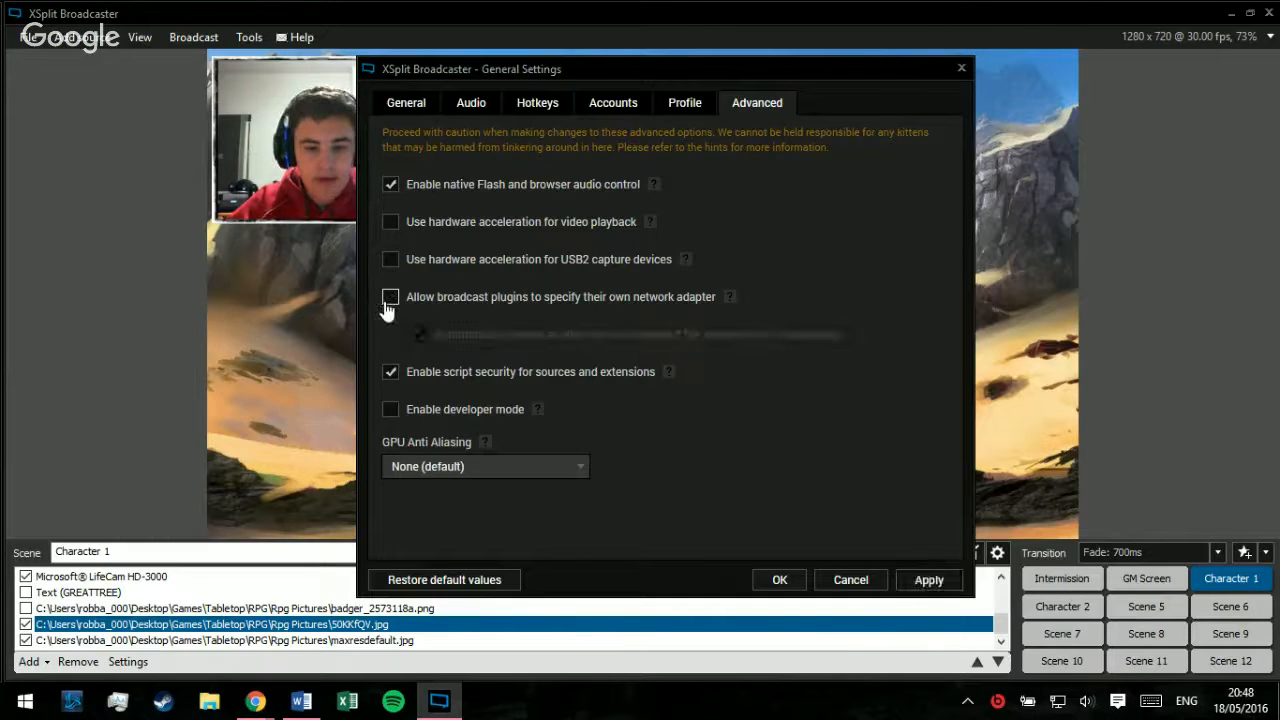
click(390, 298)
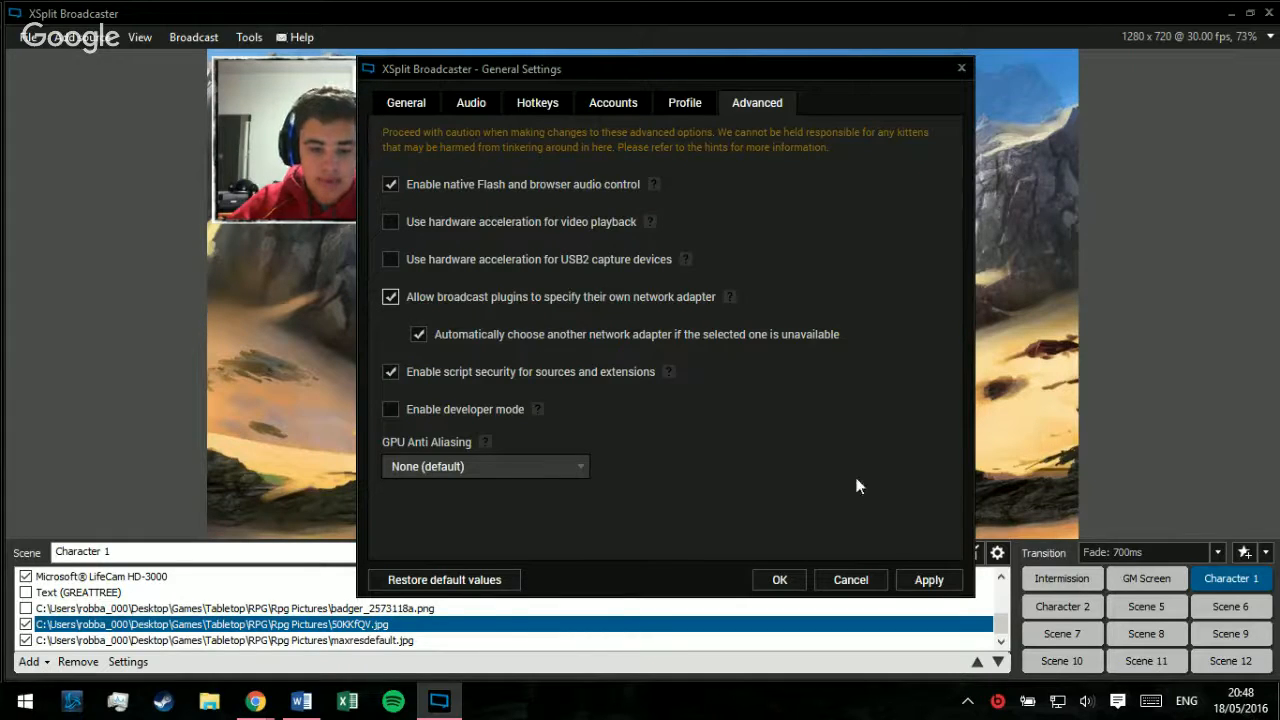
click(848, 577)
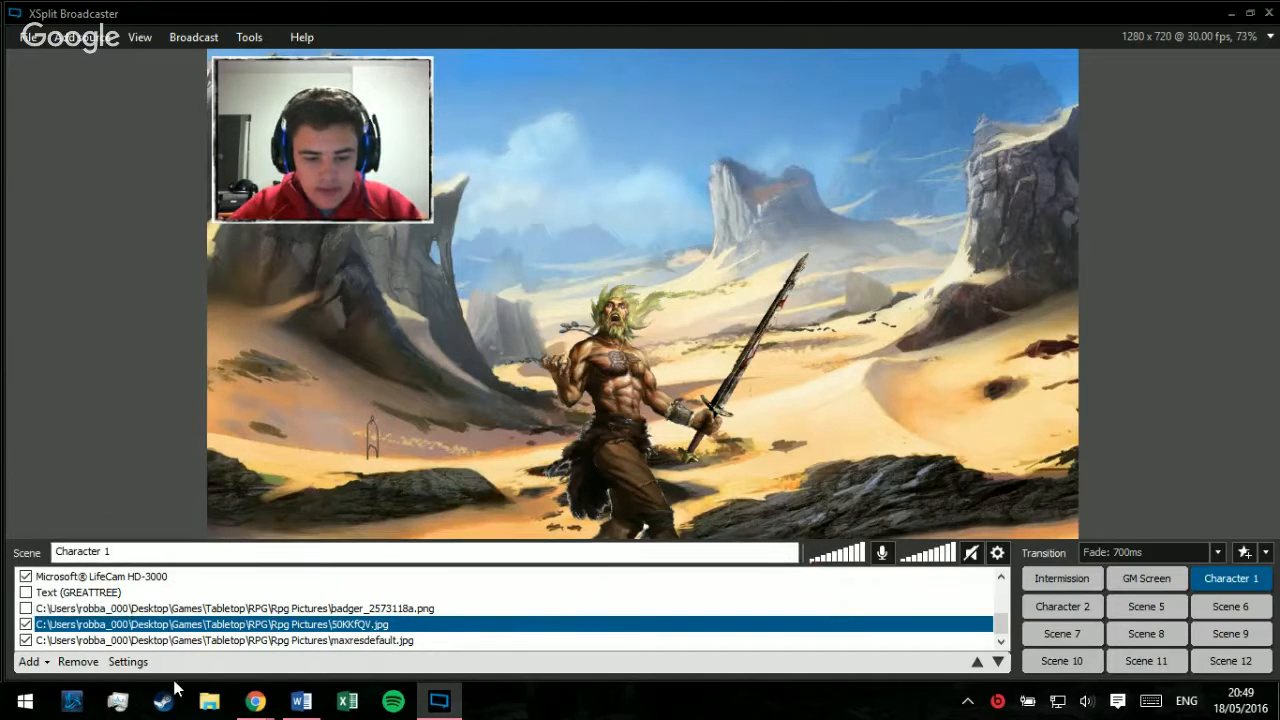
Step: Add the Microsoft LifeCam HD-3000 as a webcam source, move it toward the middle of the preview and enlarge it
click(29, 661)
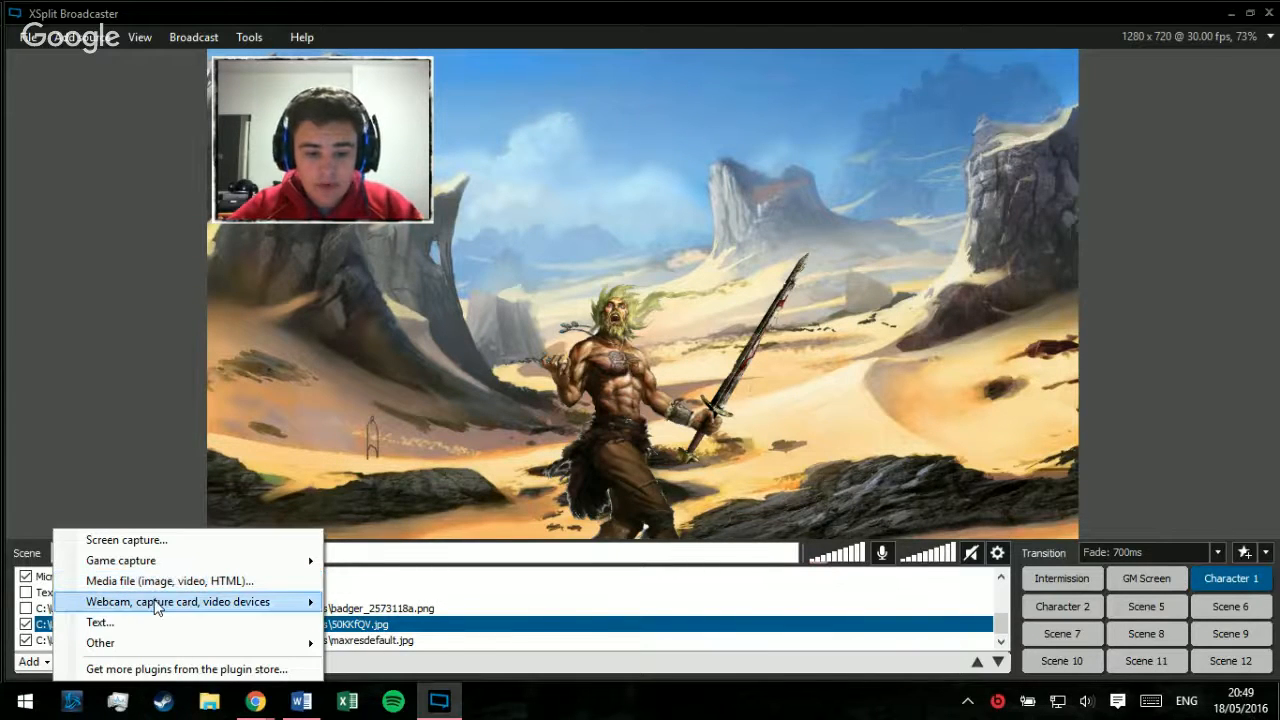
mouse_move(157, 608)
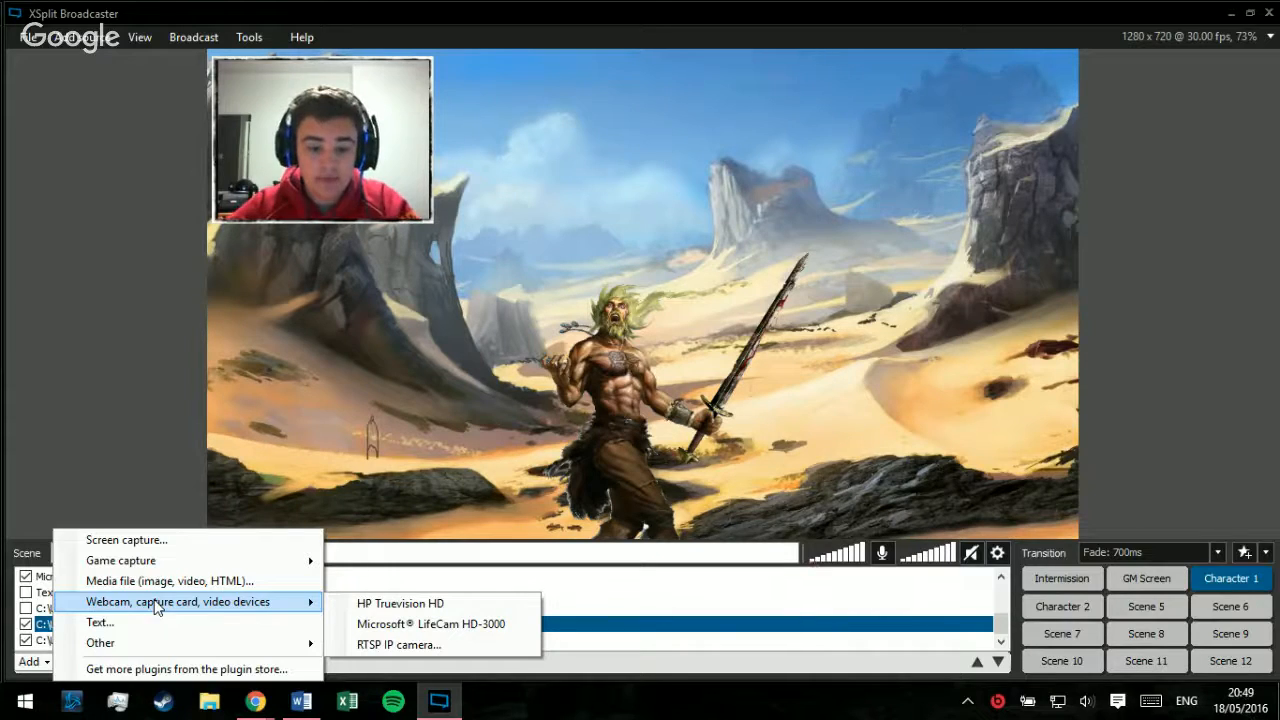
click(432, 631)
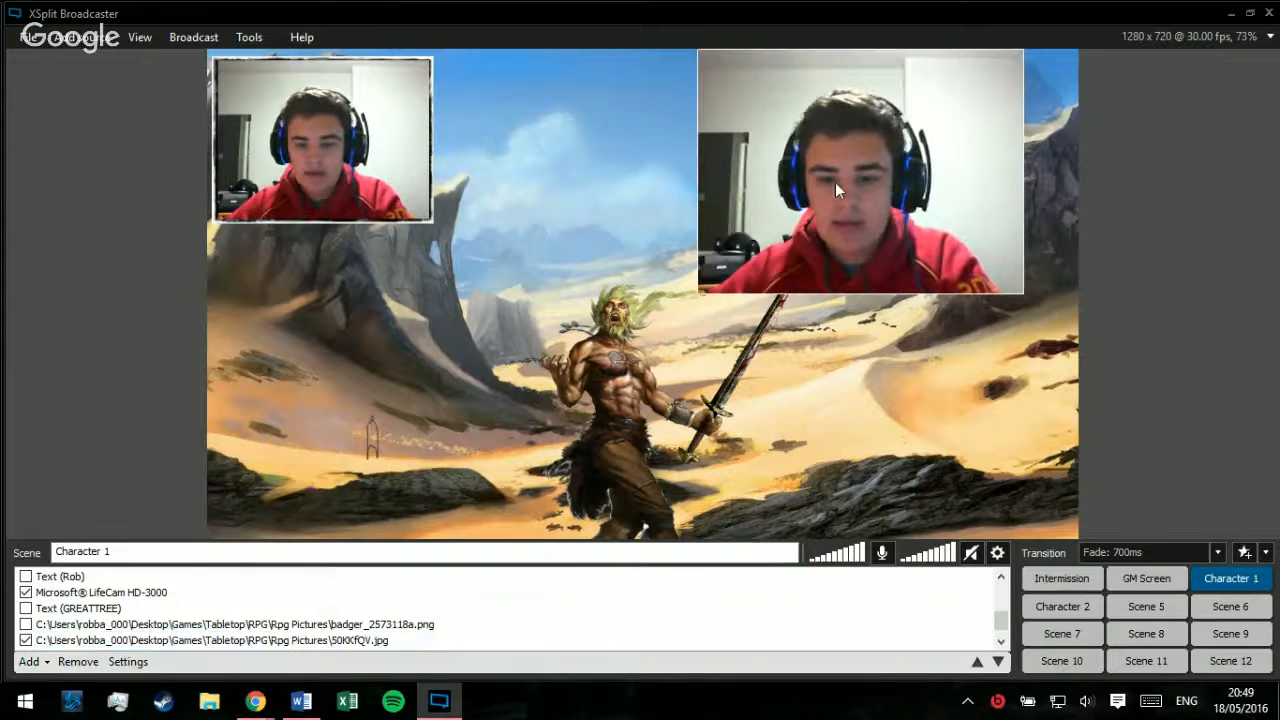
drag(835, 182, 738, 243)
drag(600, 346, 562, 372)
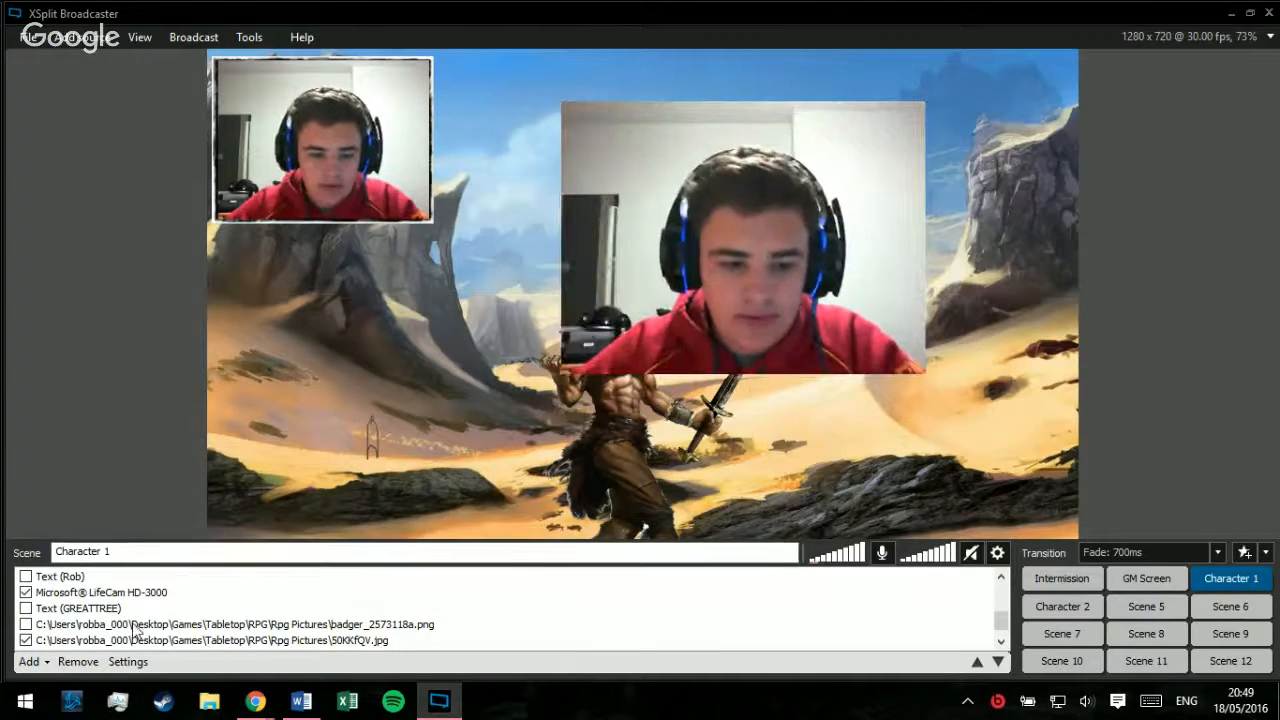
Step: Find the newly added large webcam among the Character 1 sources and remove it
scroll(200, 640, down, 1)
click(257, 640)
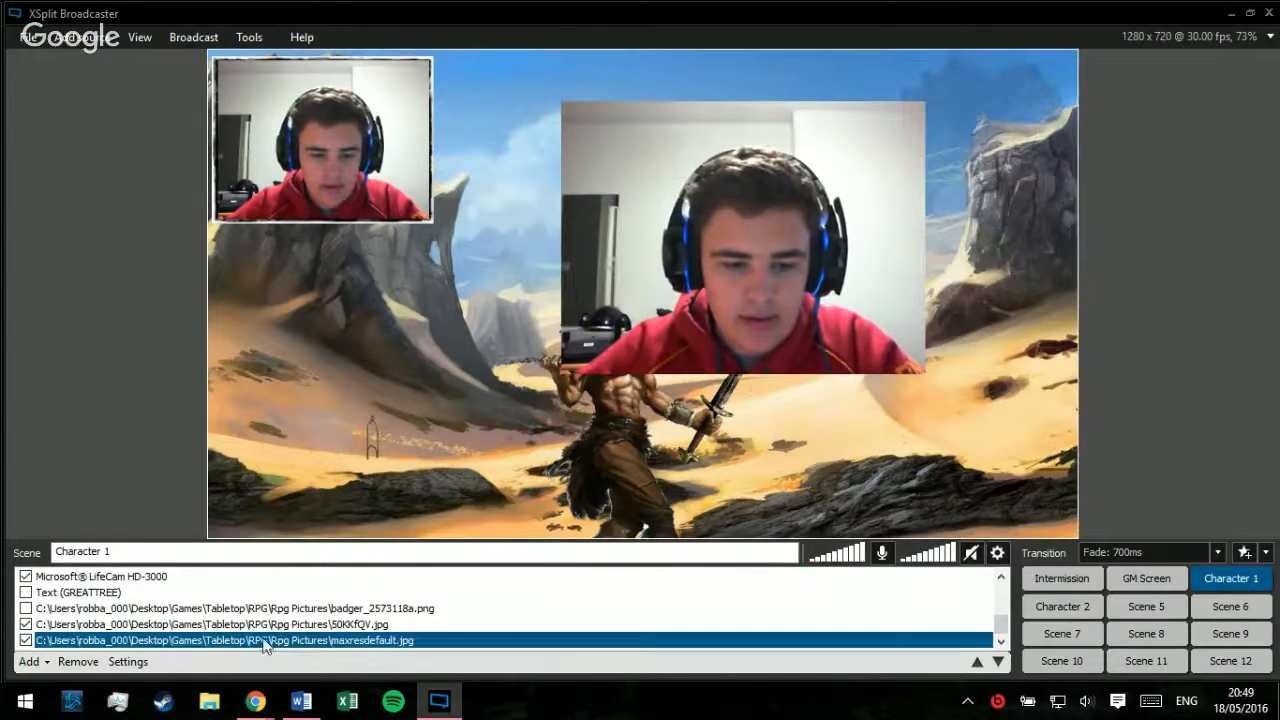
click(174, 621)
scroll(177, 611, up, 6)
scroll(177, 608, down, 2)
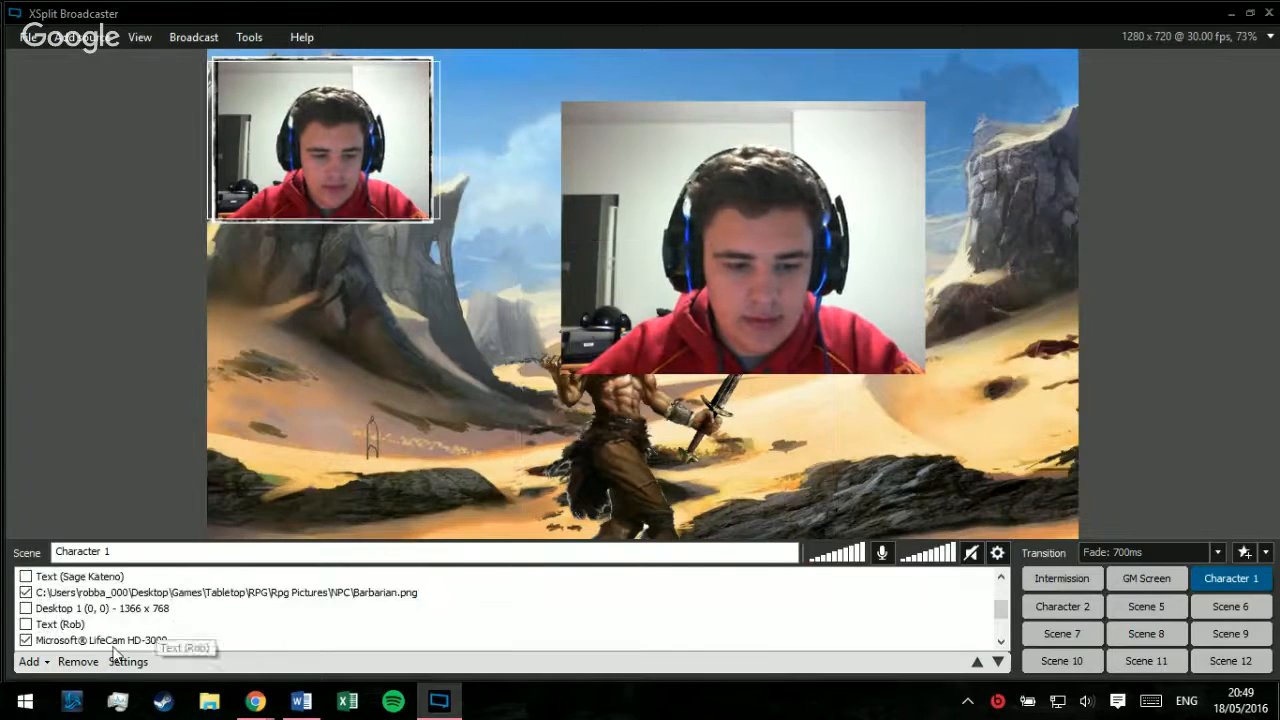
click(27, 641)
click(27, 641)
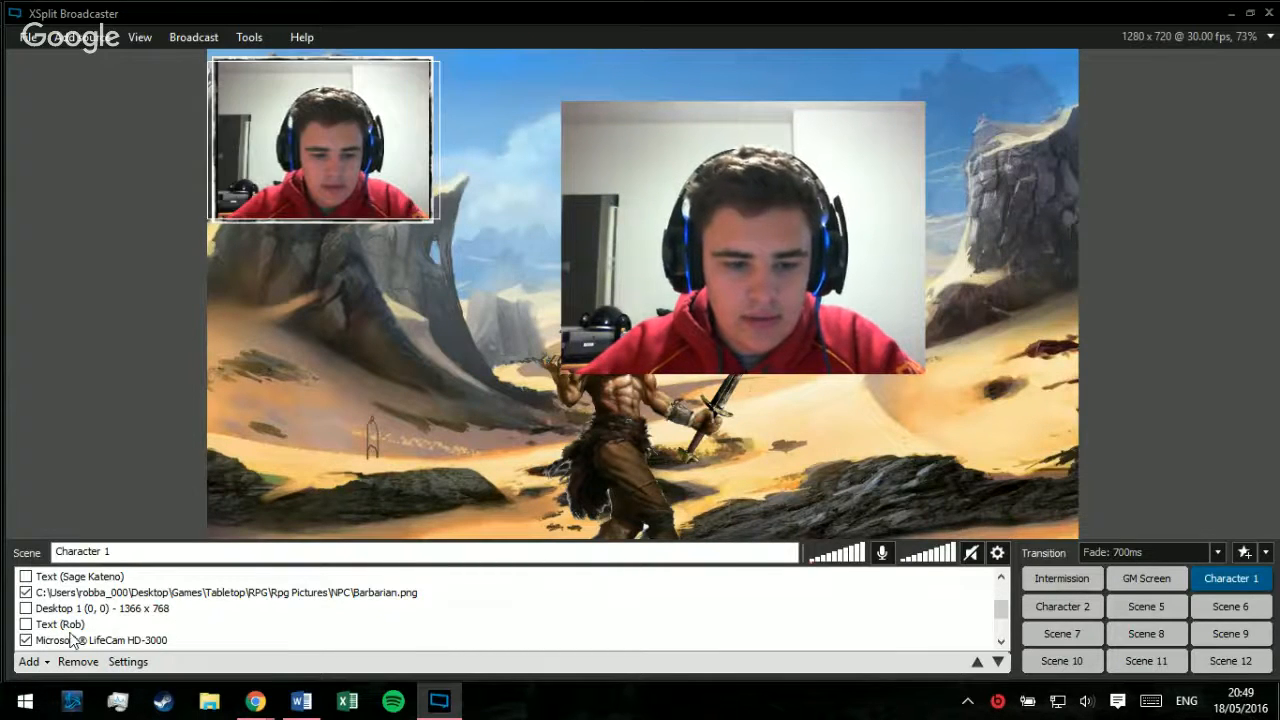
scroll(73, 640, up, 1)
click(100, 608)
scroll(107, 606, up, 3)
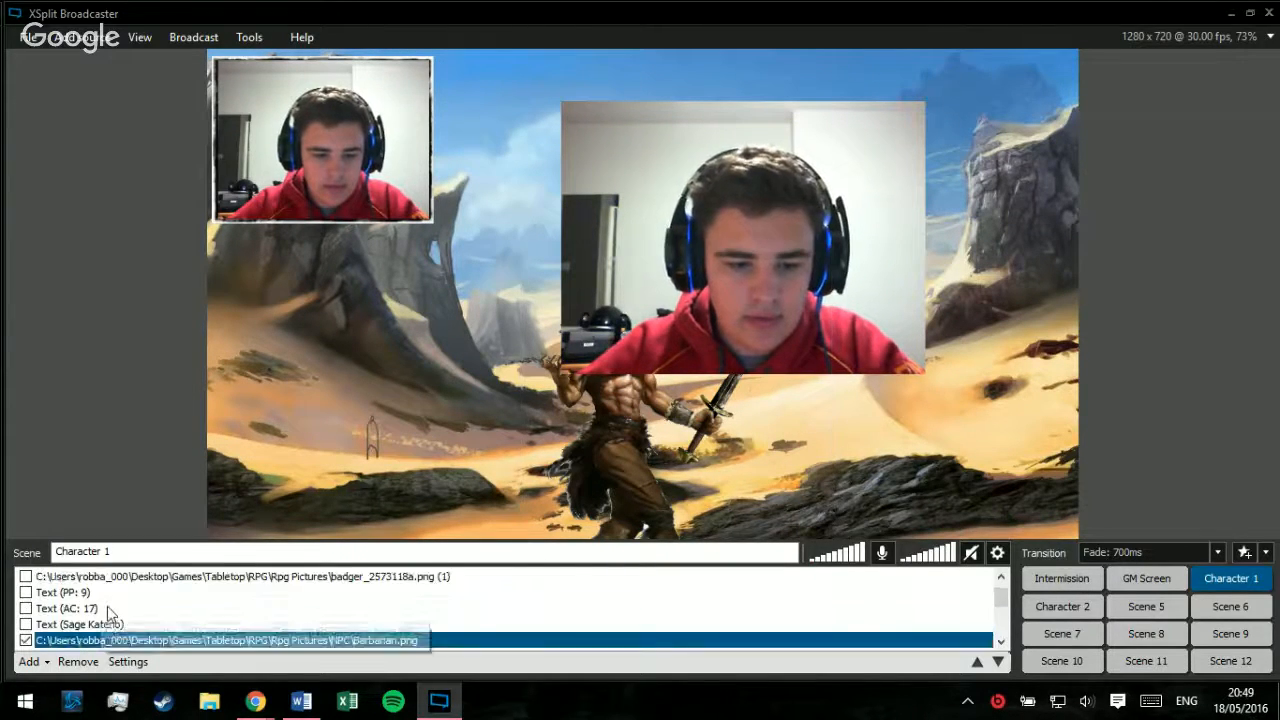
click(100, 593)
click(96, 577)
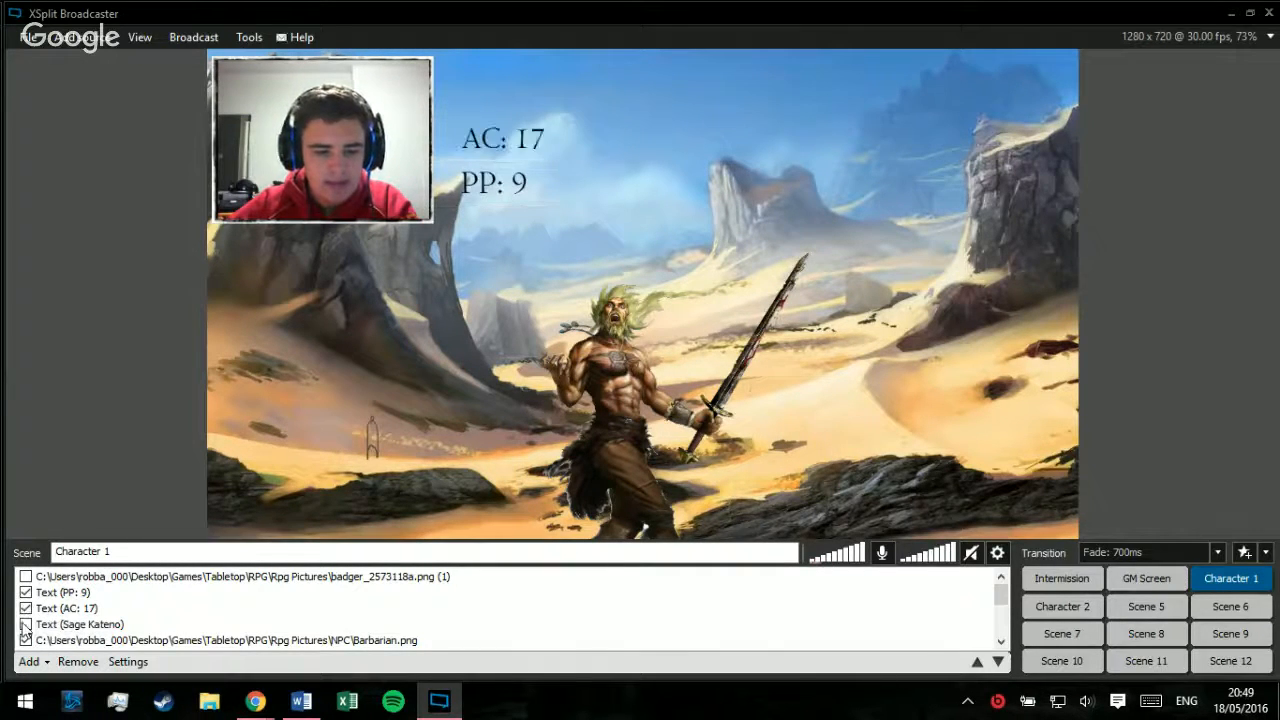
Step: Toggle the character name, AC and PP texts on and off, and shift the framed webcam slightly inward from the preview's corner
click(26, 624)
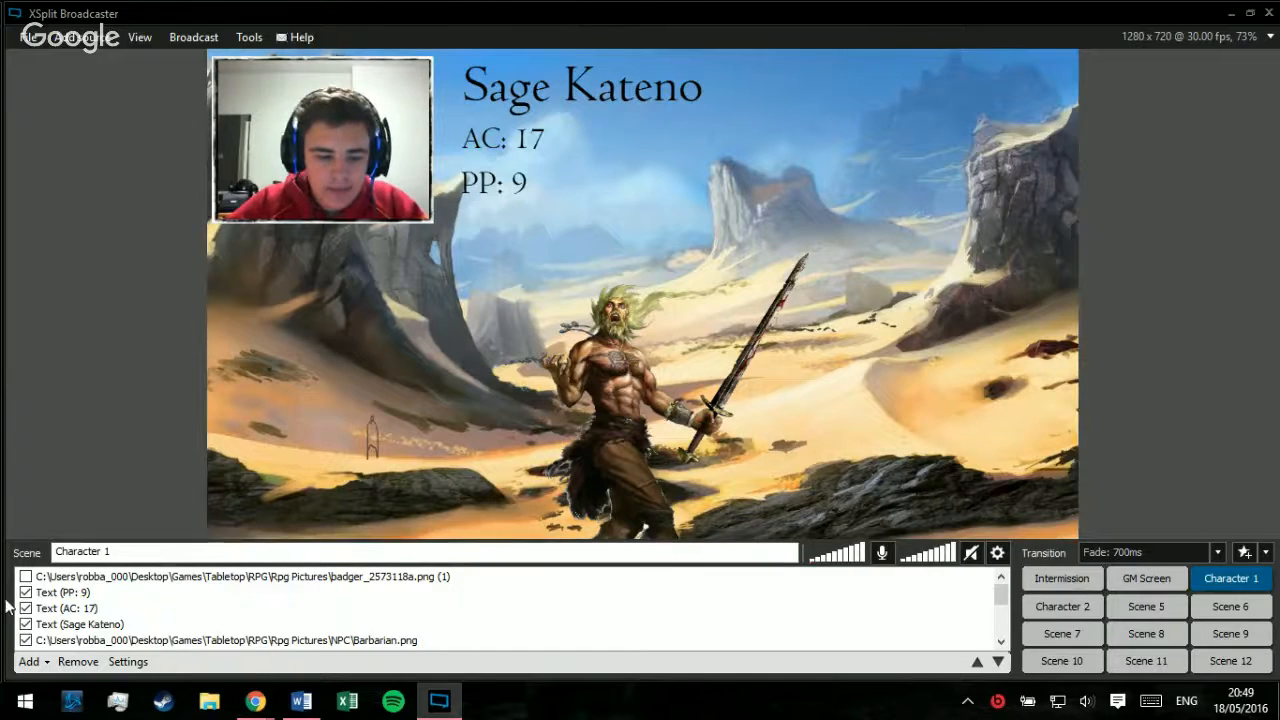
click(26, 623)
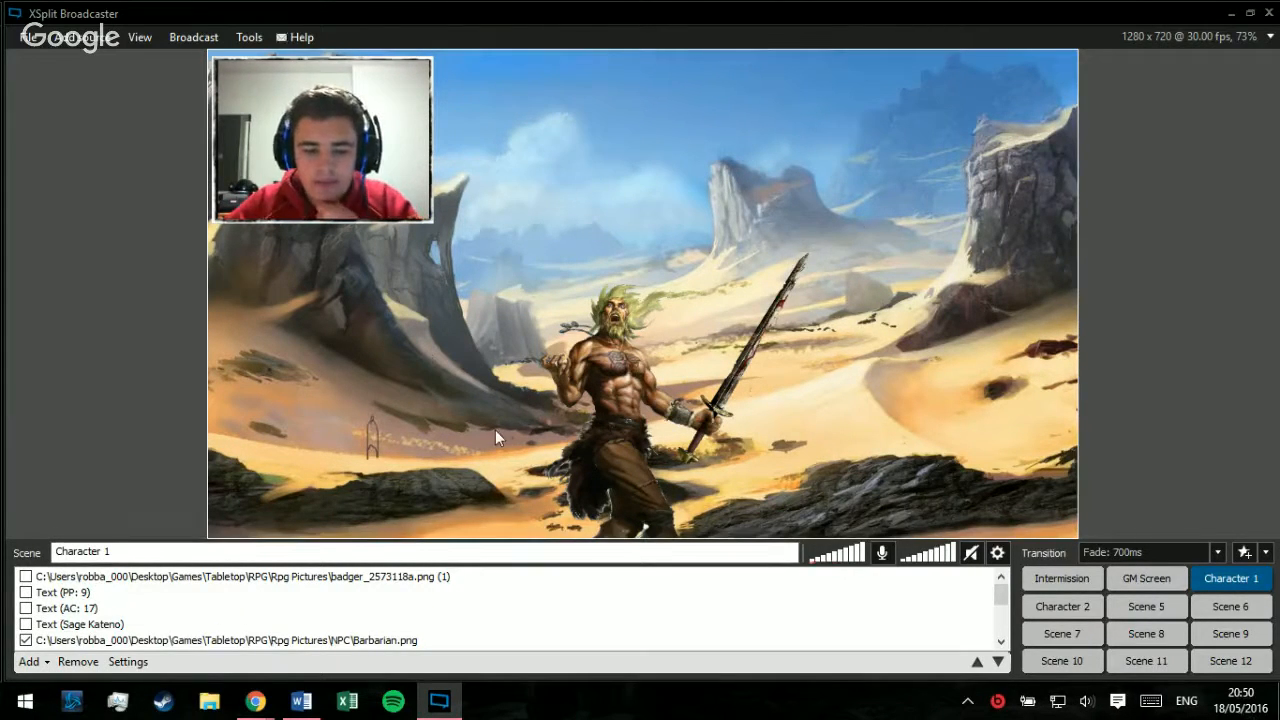
drag(336, 150, 250, 200)
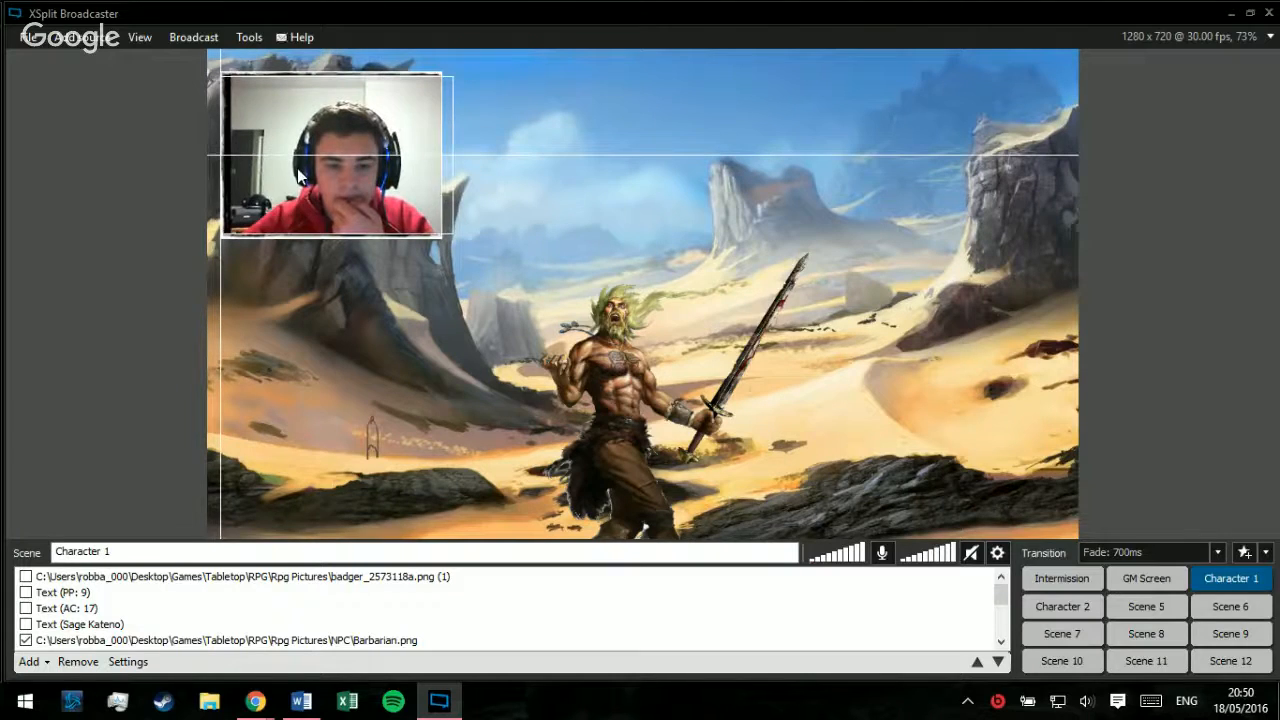
Step: View the Character 2, GM Screen and Intermission scenes in turn and return to Character 1
click(1068, 608)
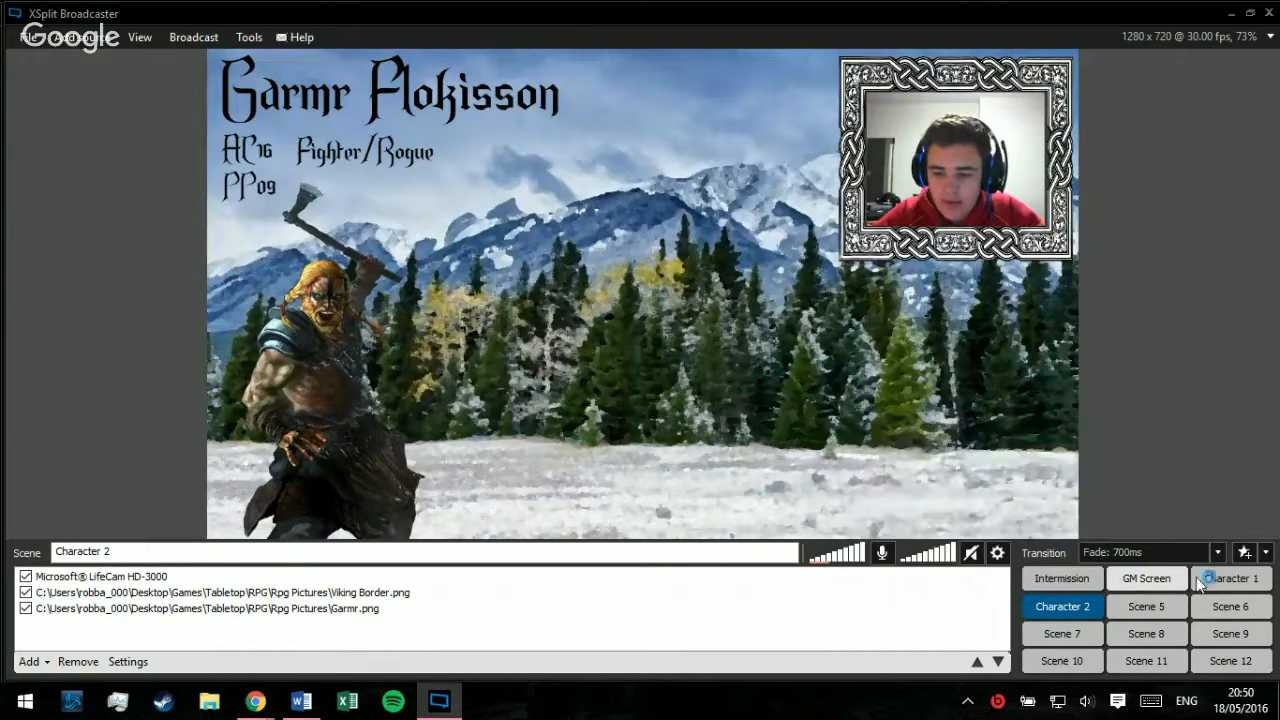
click(1134, 580)
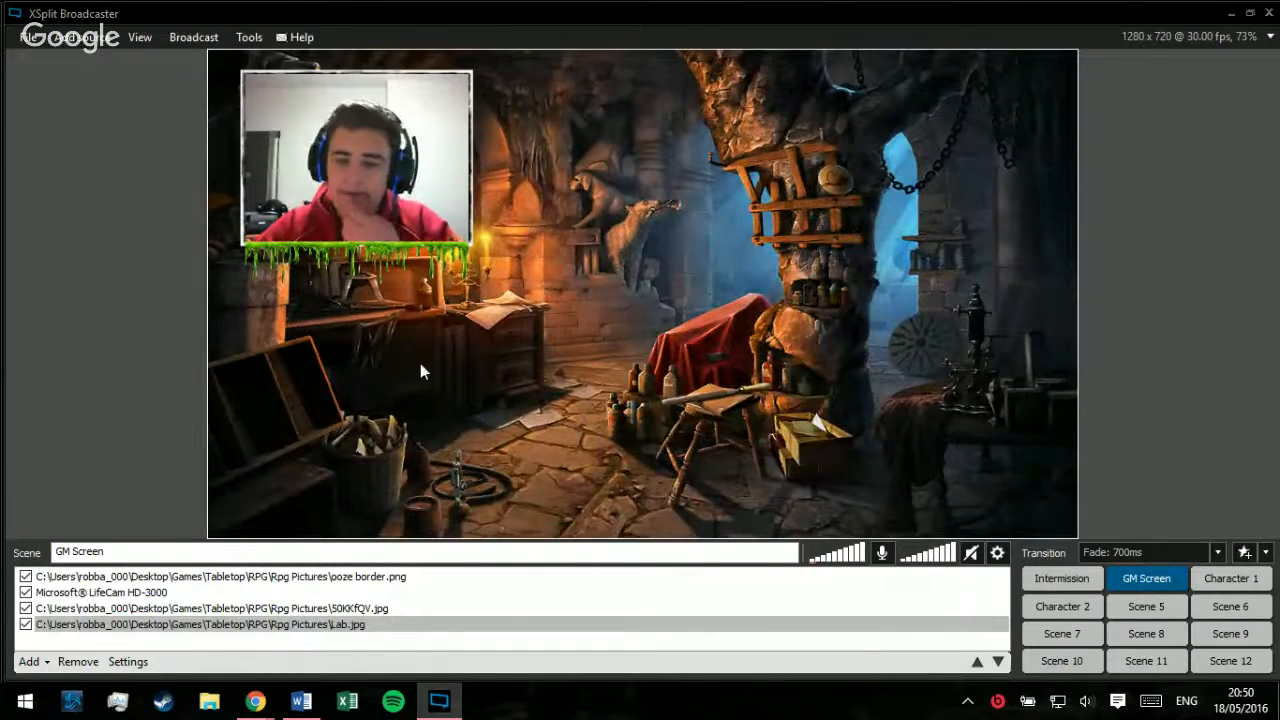
click(1066, 582)
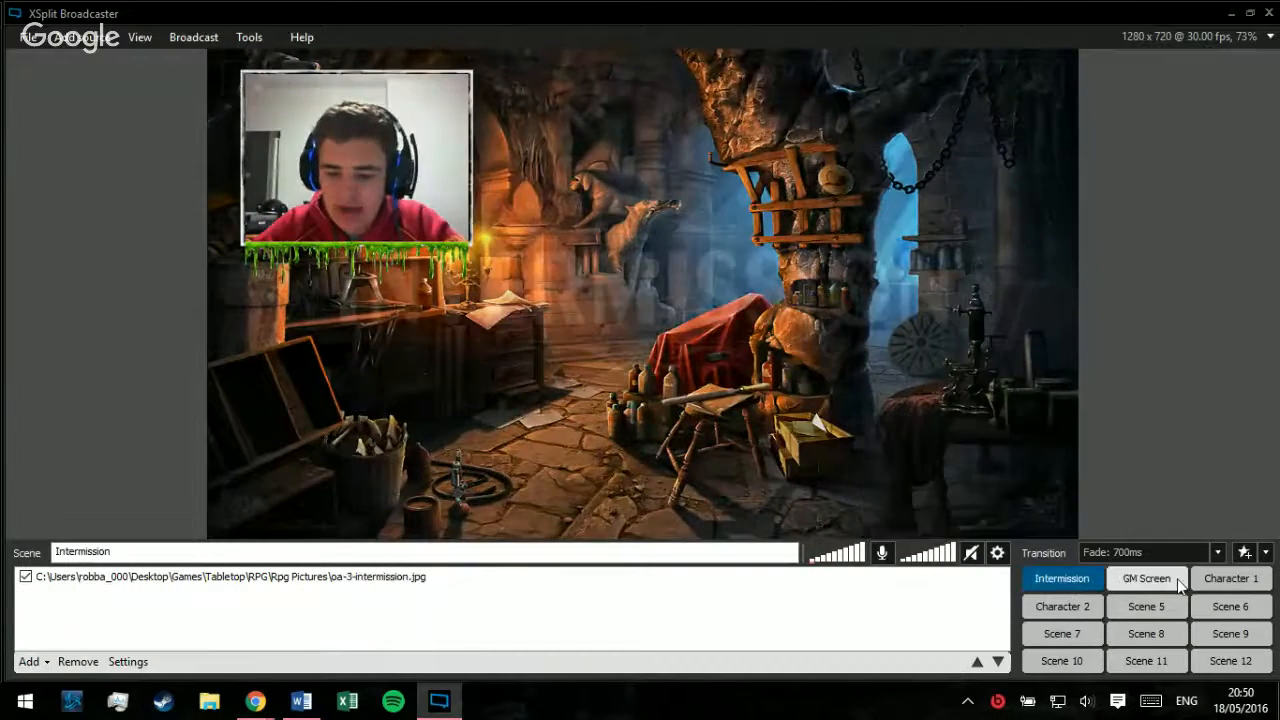
click(1207, 585)
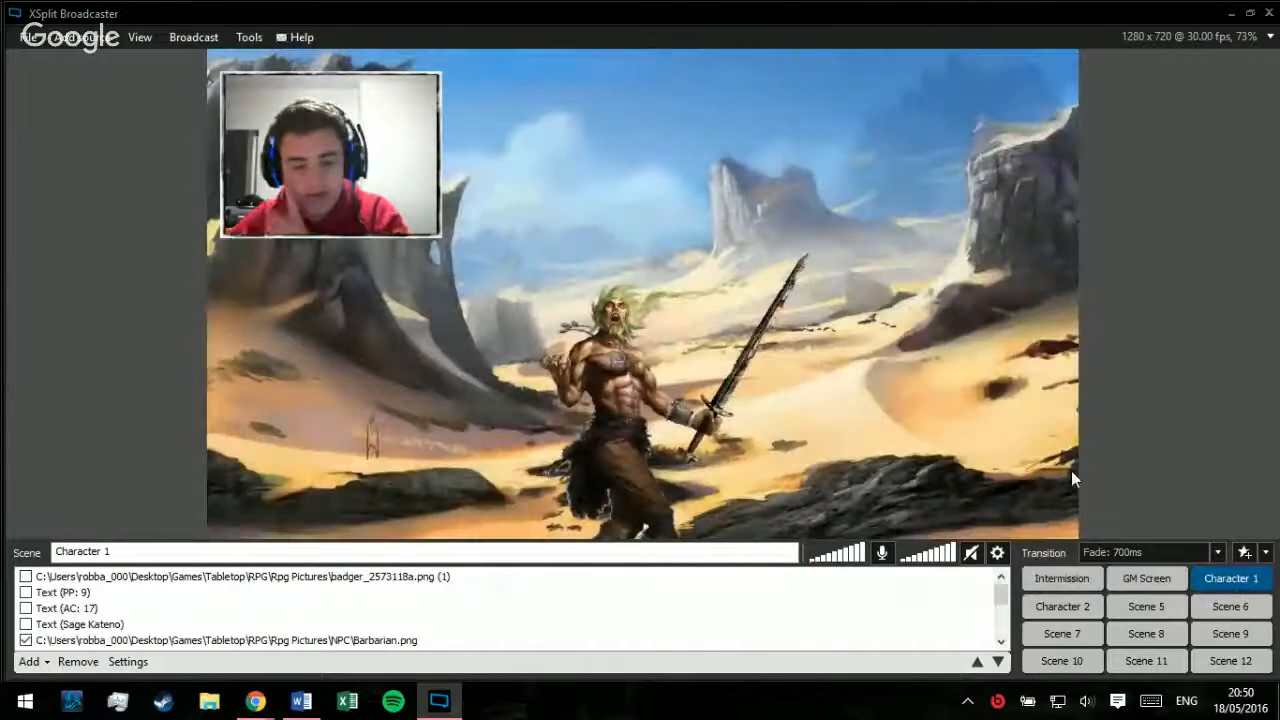
Step: Hide the Barbarian.png character image and the maxresdefault.jpg desert background in the Character 1 scene
click(565, 362)
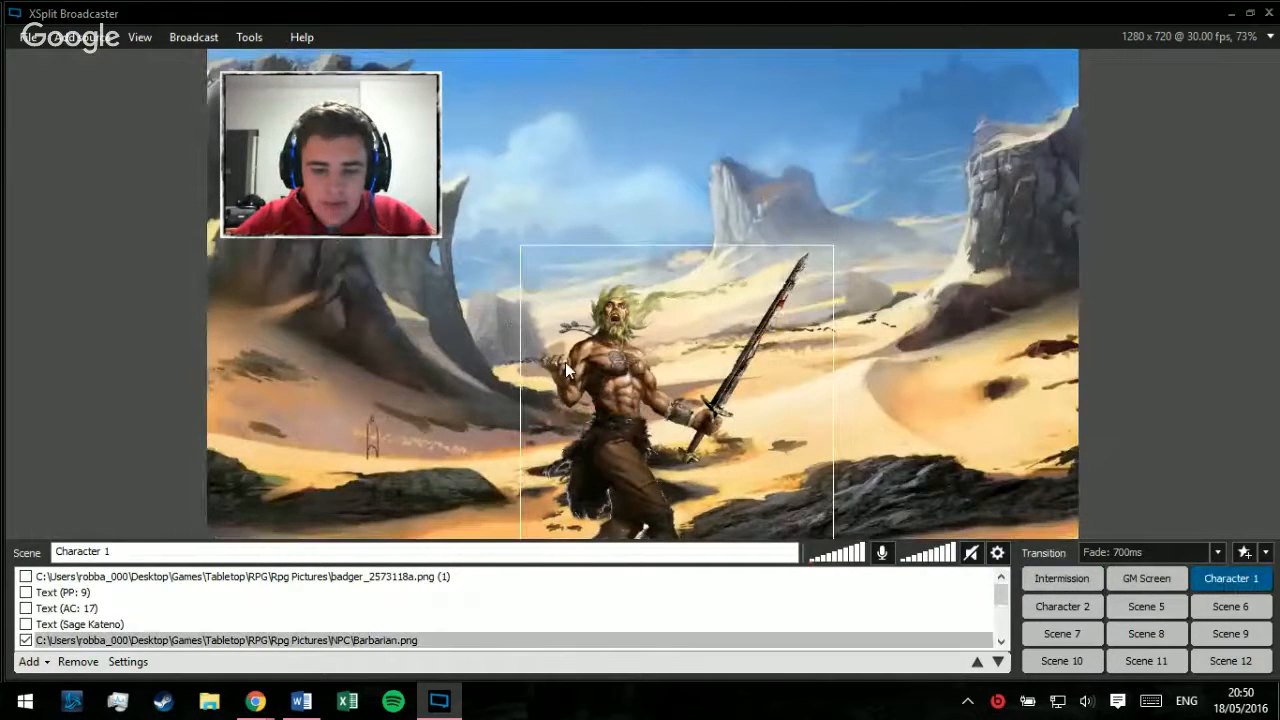
click(25, 640)
scroll(76, 625, down, 2)
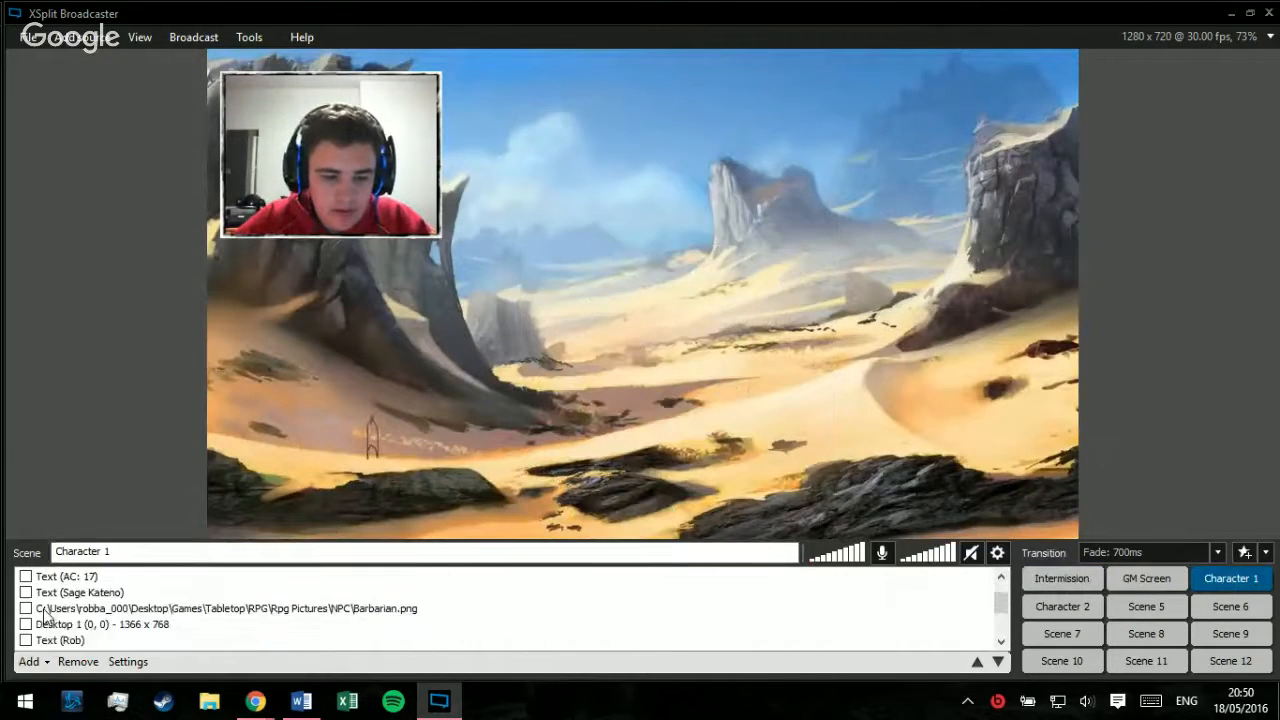
scroll(76, 625, down, 3)
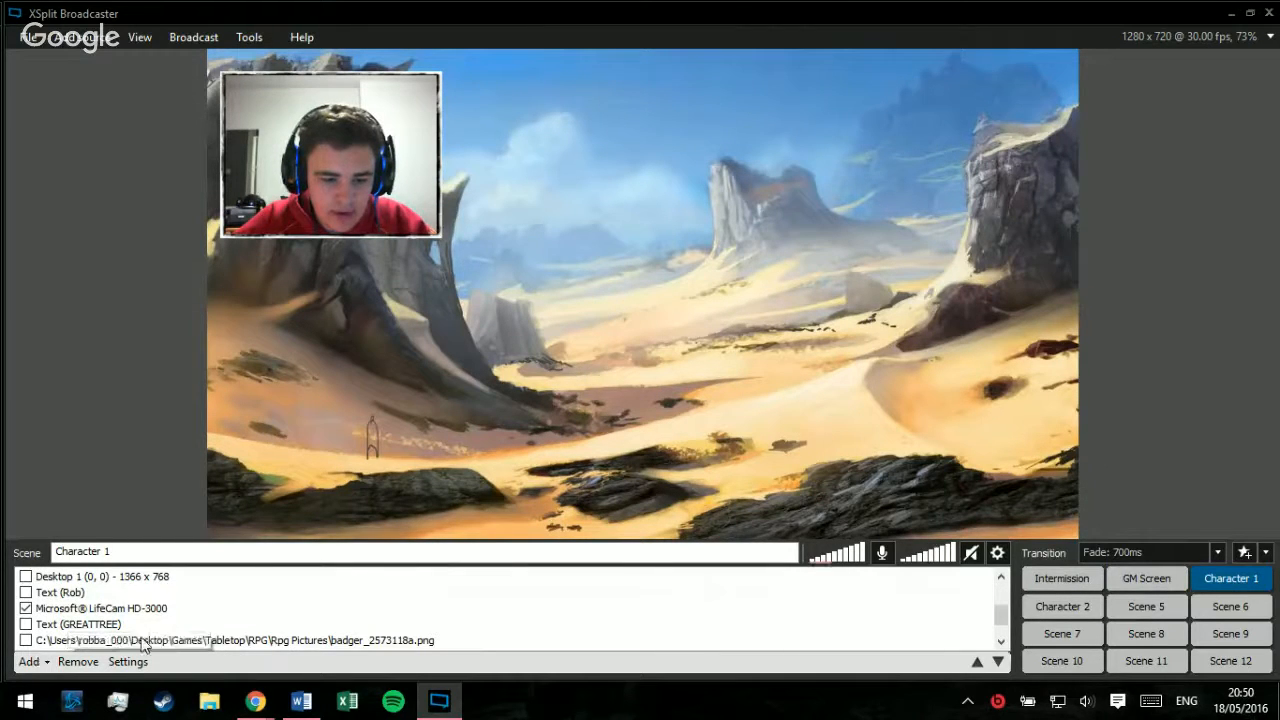
scroll(110, 641, down, 1)
click(418, 644)
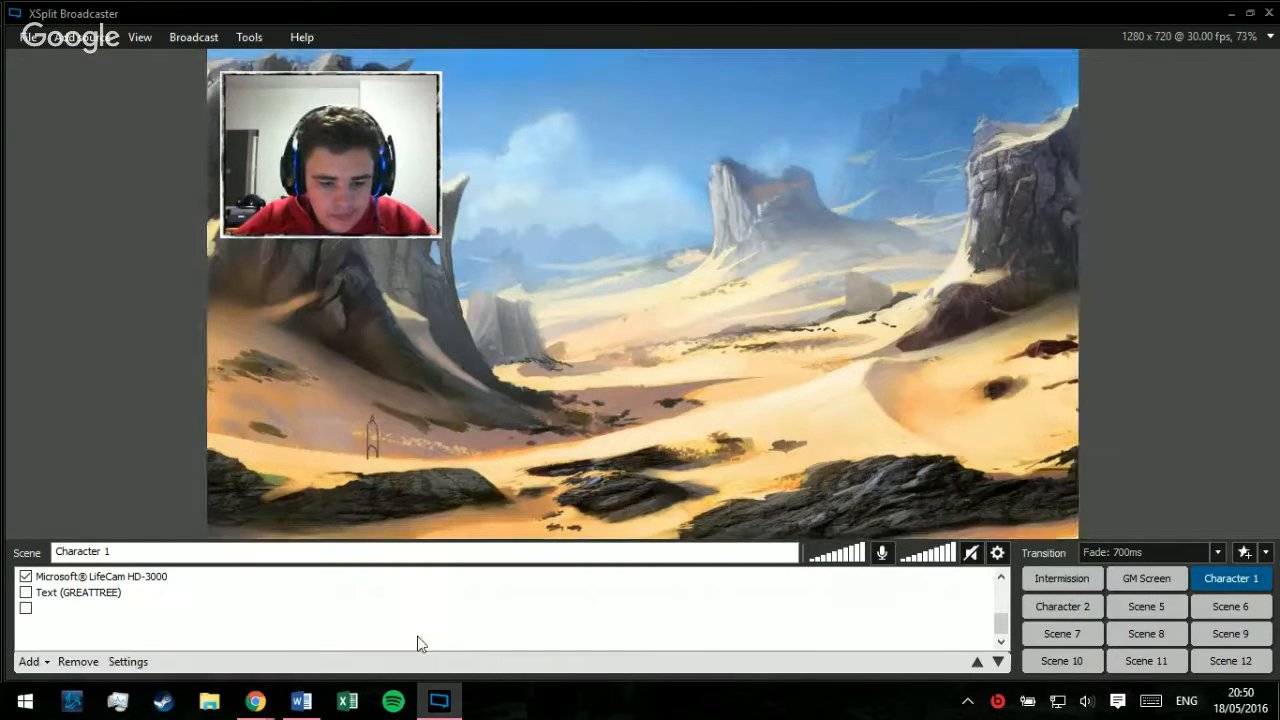
click(25, 640)
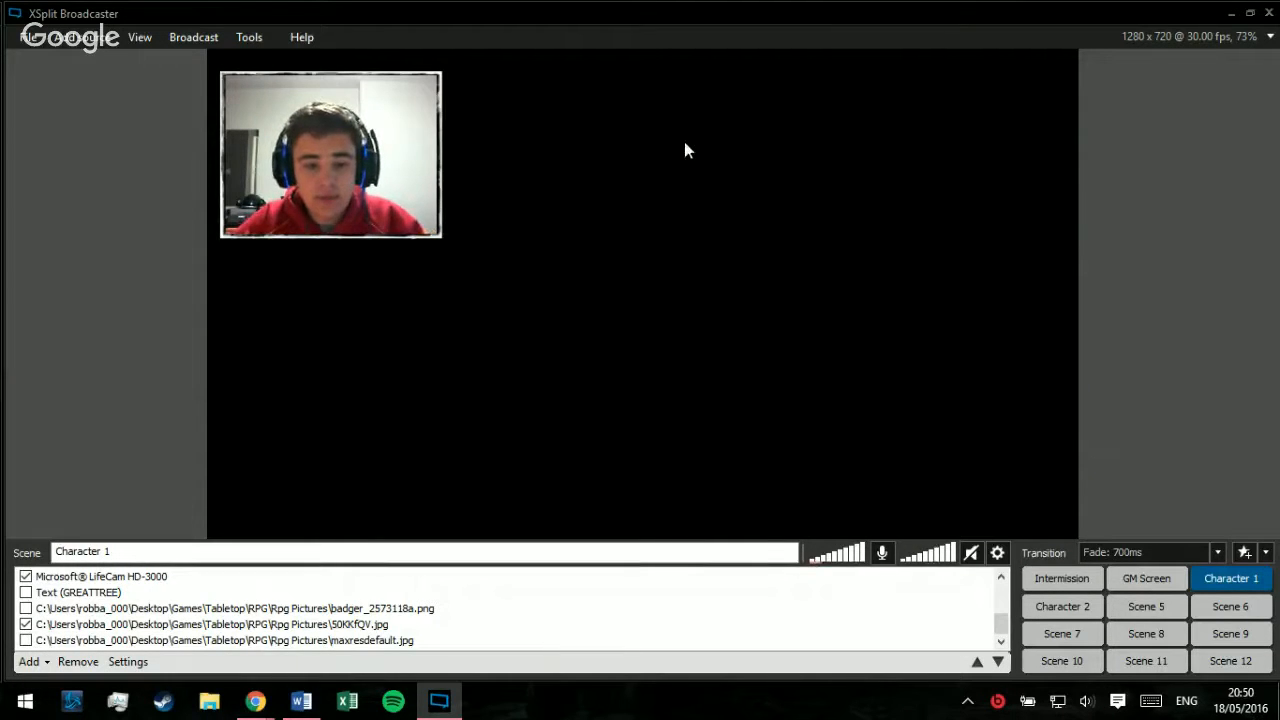
Step: Switch to File Explorer and open the Rpg Pictures folder
click(212, 695)
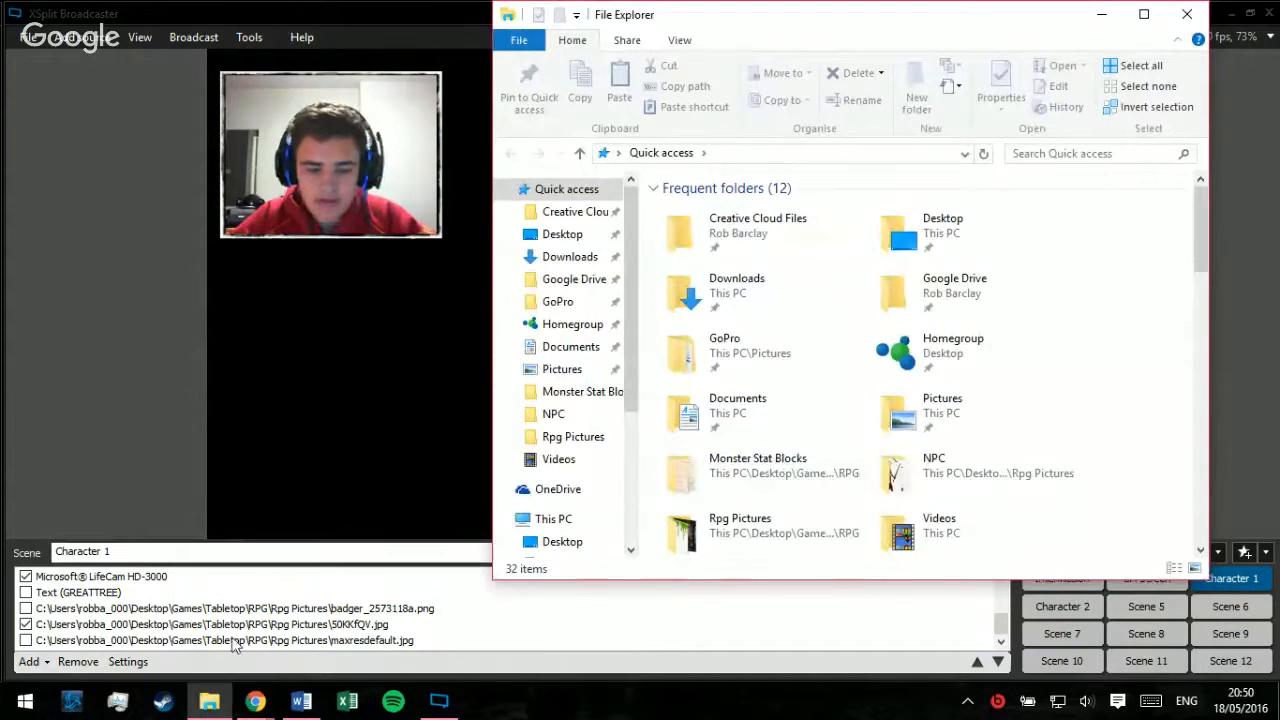
click(765, 547)
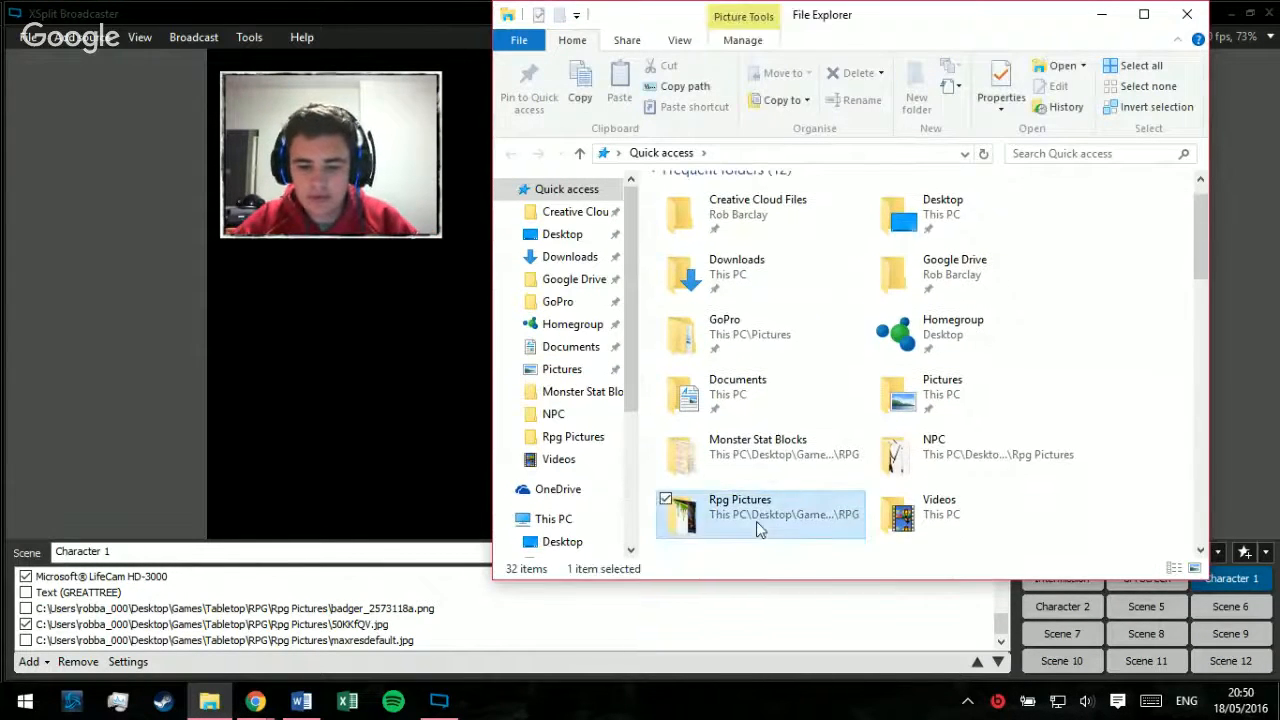
double_click(756, 521)
Step: Find Snow Cliffs.jpg among the Rpg Pictures and add it to the Character 1 scene in XSplit Broadcaster
scroll(1038, 313, down, 2)
scroll(1038, 313, up, 2)
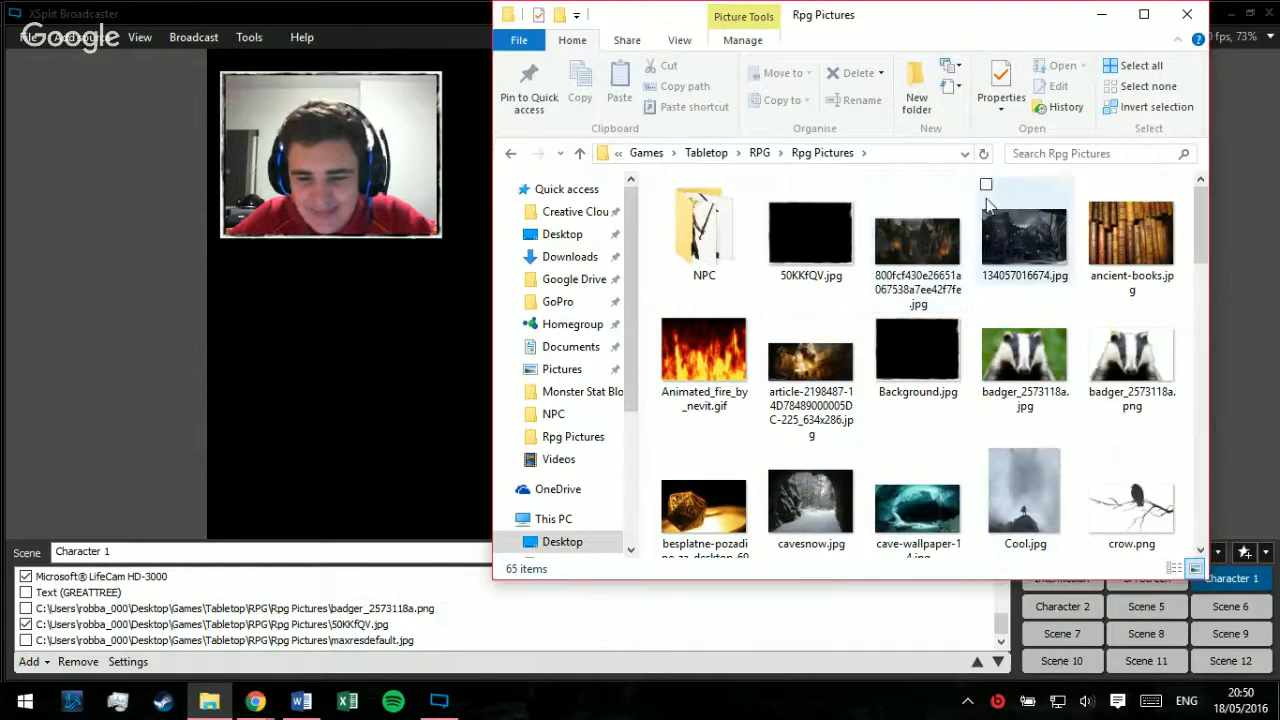
scroll(986, 307, down, 10)
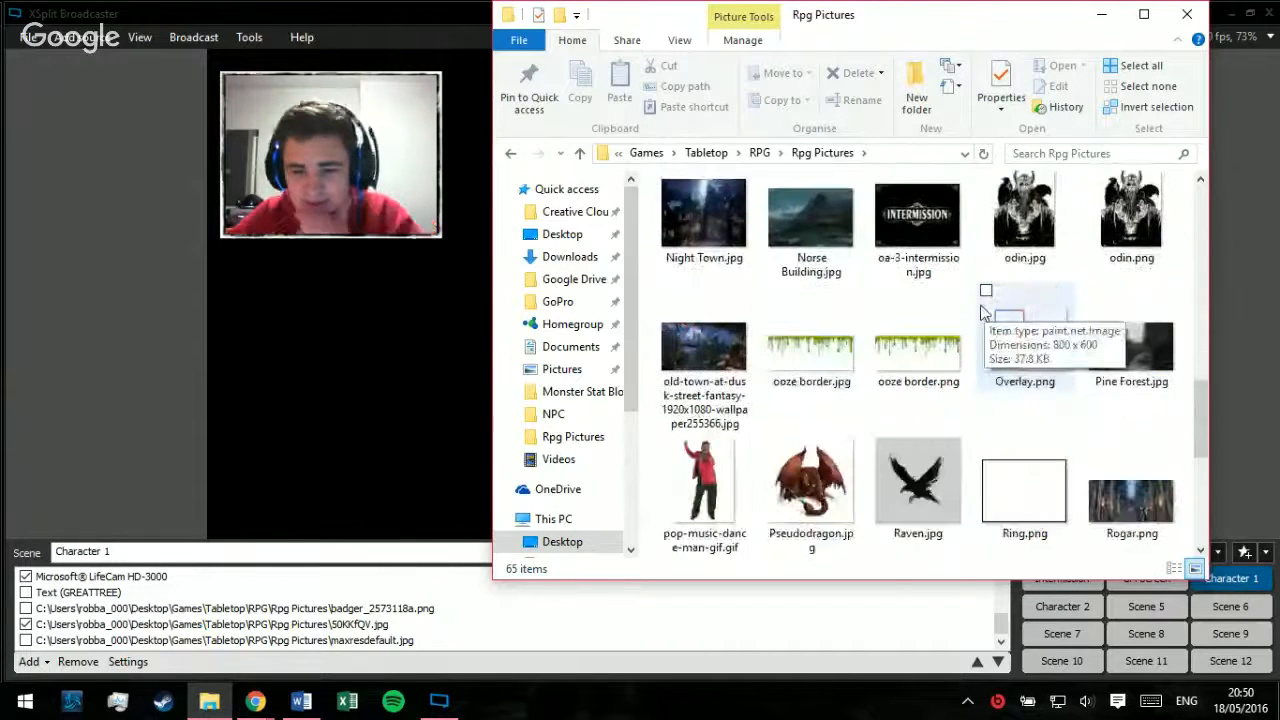
scroll(984, 320, down, 5)
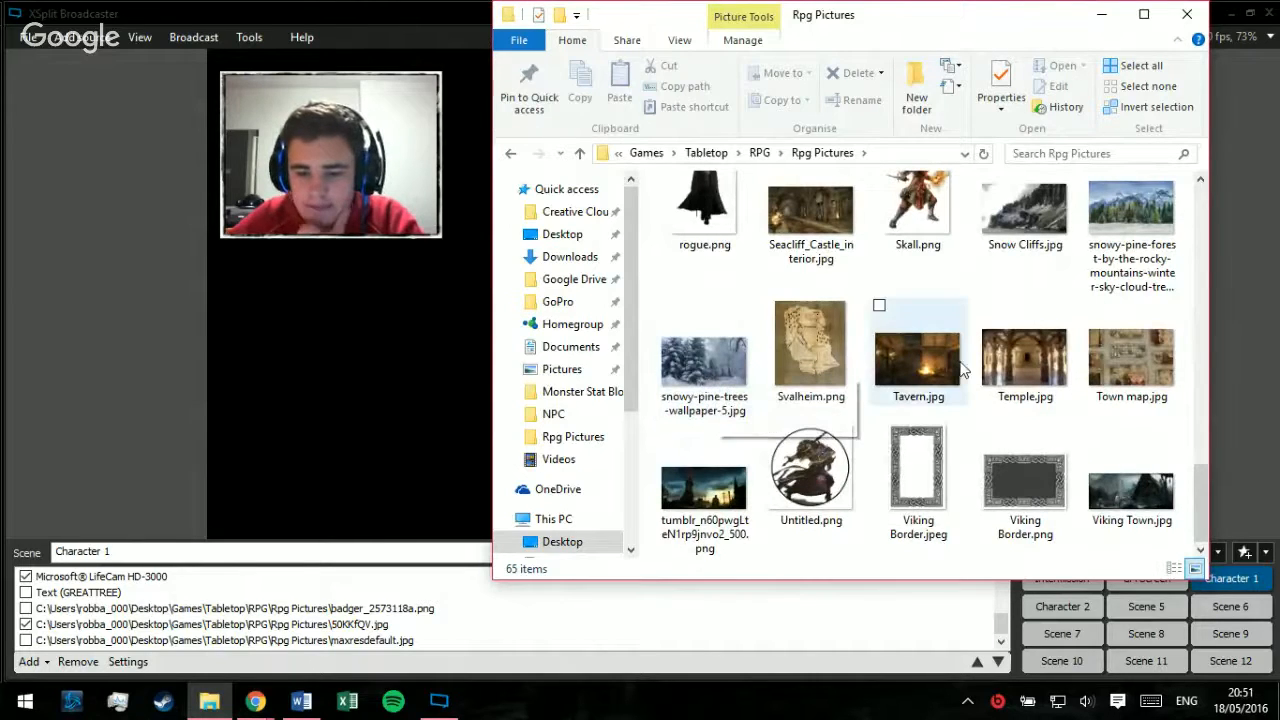
scroll(966, 370, up, 1)
scroll(966, 370, down, 1)
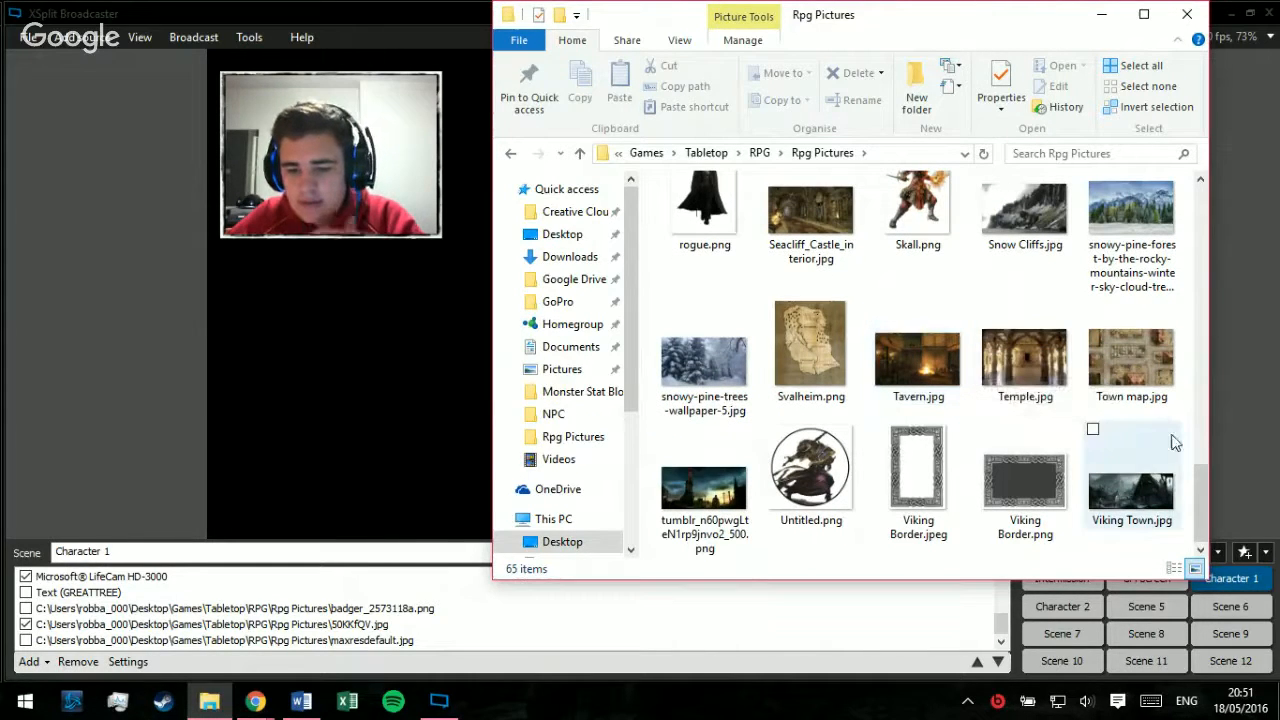
drag(1024, 212, 568, 369)
click(117, 378)
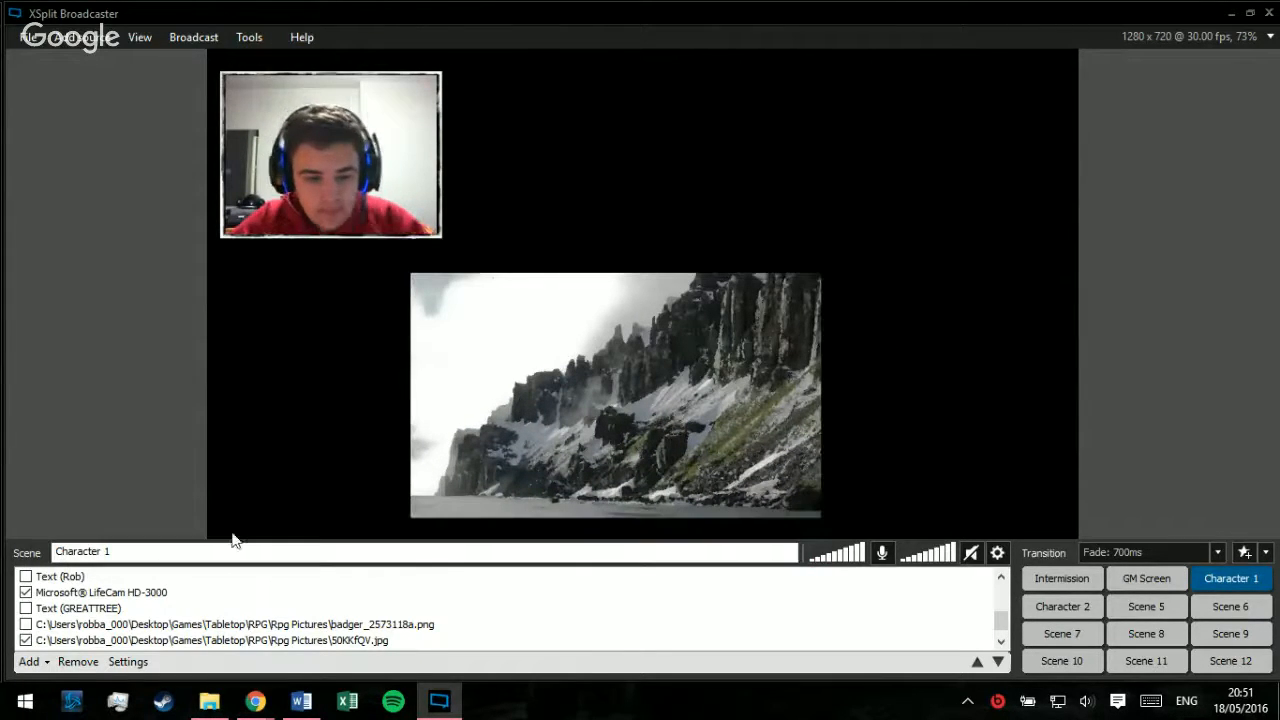
Step: Reorder Snow Cliffs.jpg to the end of the Character 1 sources, below maxresdefault.jpg, and shift the image upward in the preview
scroll(312, 604, up, 5)
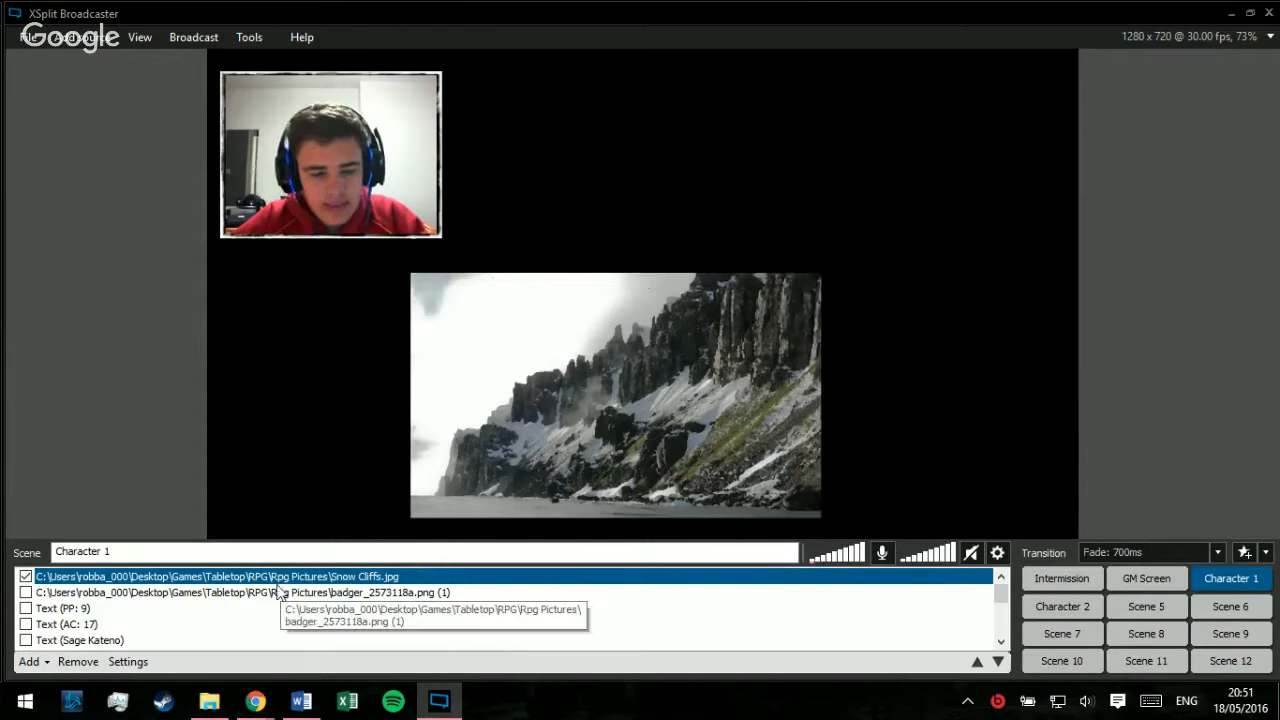
scroll(262, 598, down, 2)
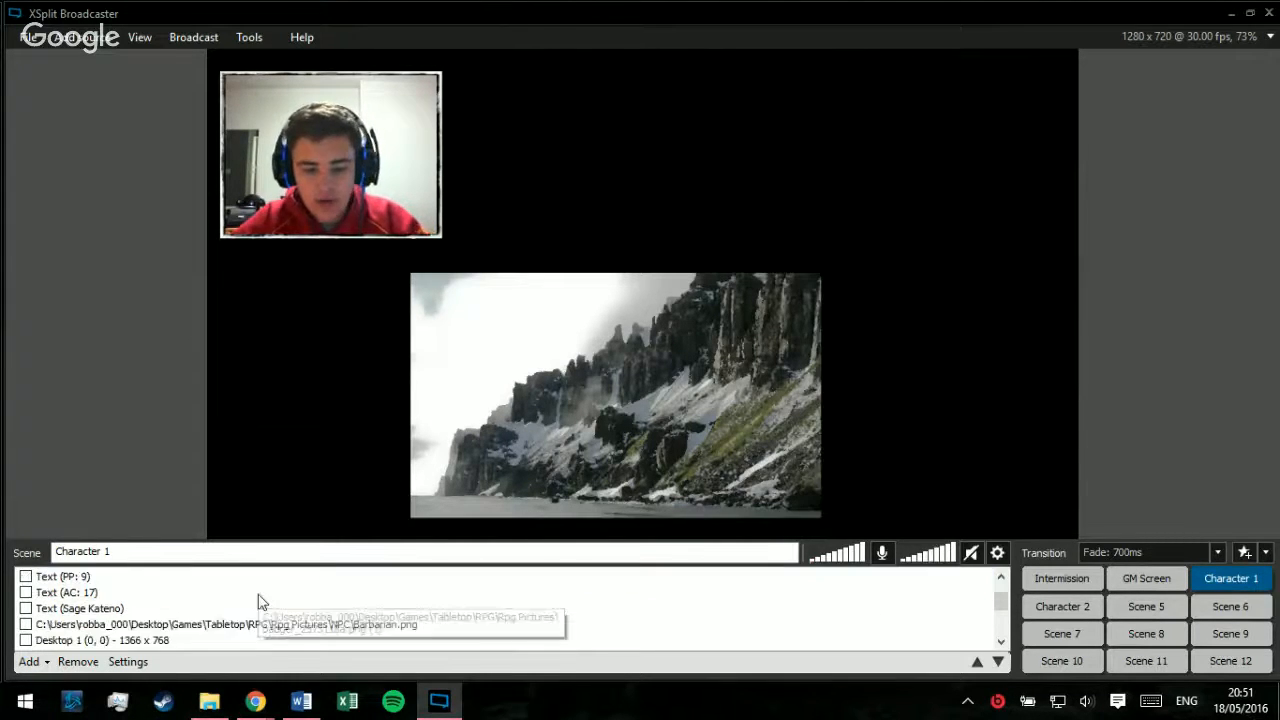
scroll(262, 600, up, 2)
drag(260, 579, 173, 657)
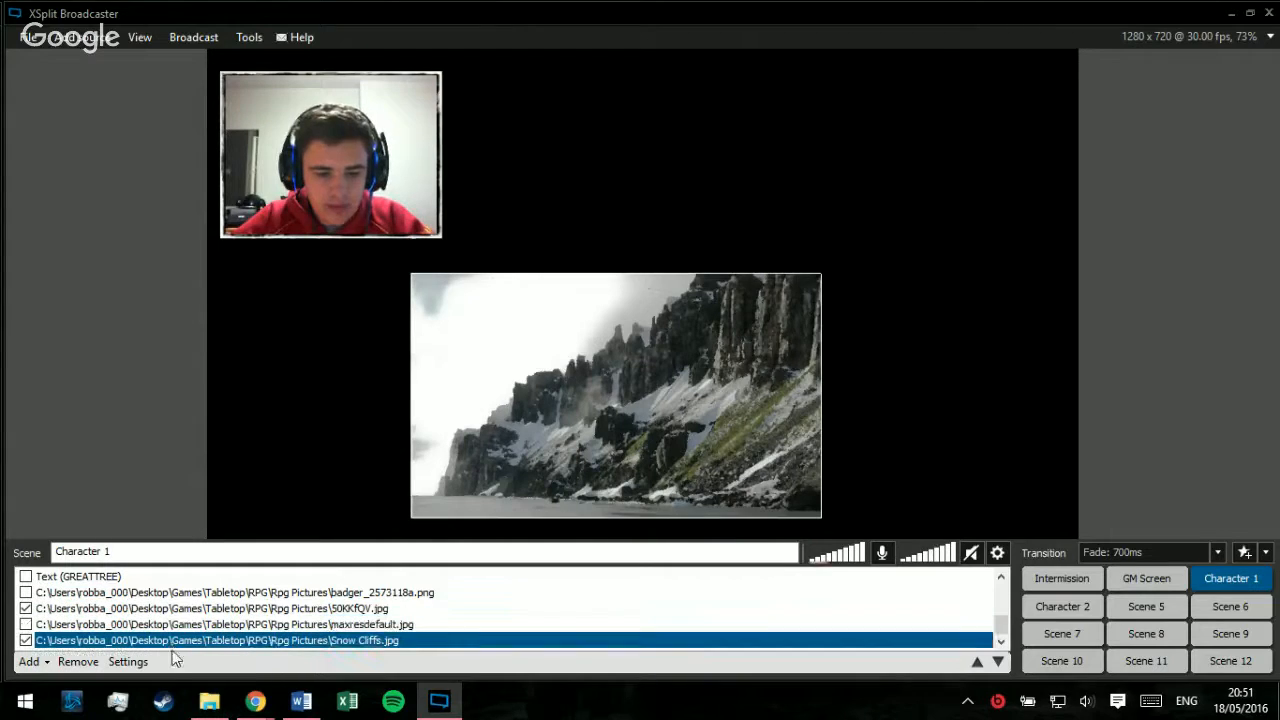
drag(562, 421, 557, 319)
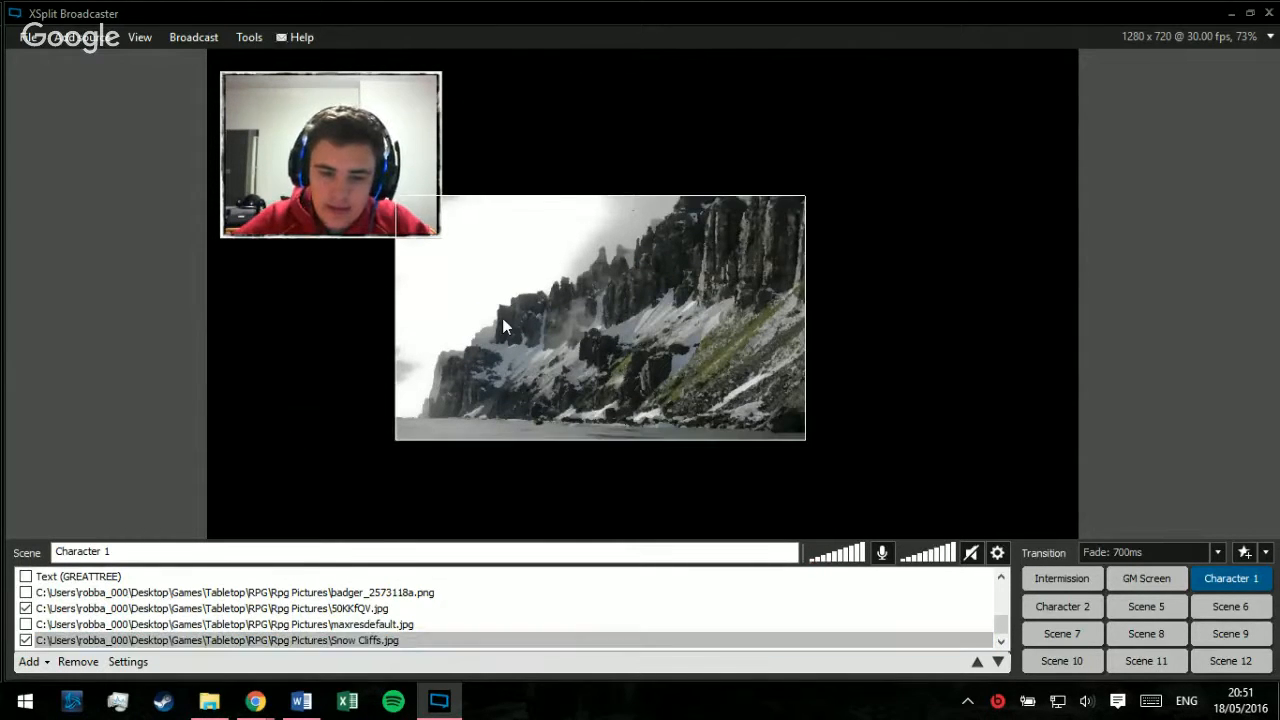
Step: Examine the picture, color and layout properties of the Snow Cliffs image, keeping the properties window clear of the image
right_click(647, 333)
drag(727, 286, 741, 166)
click(704, 178)
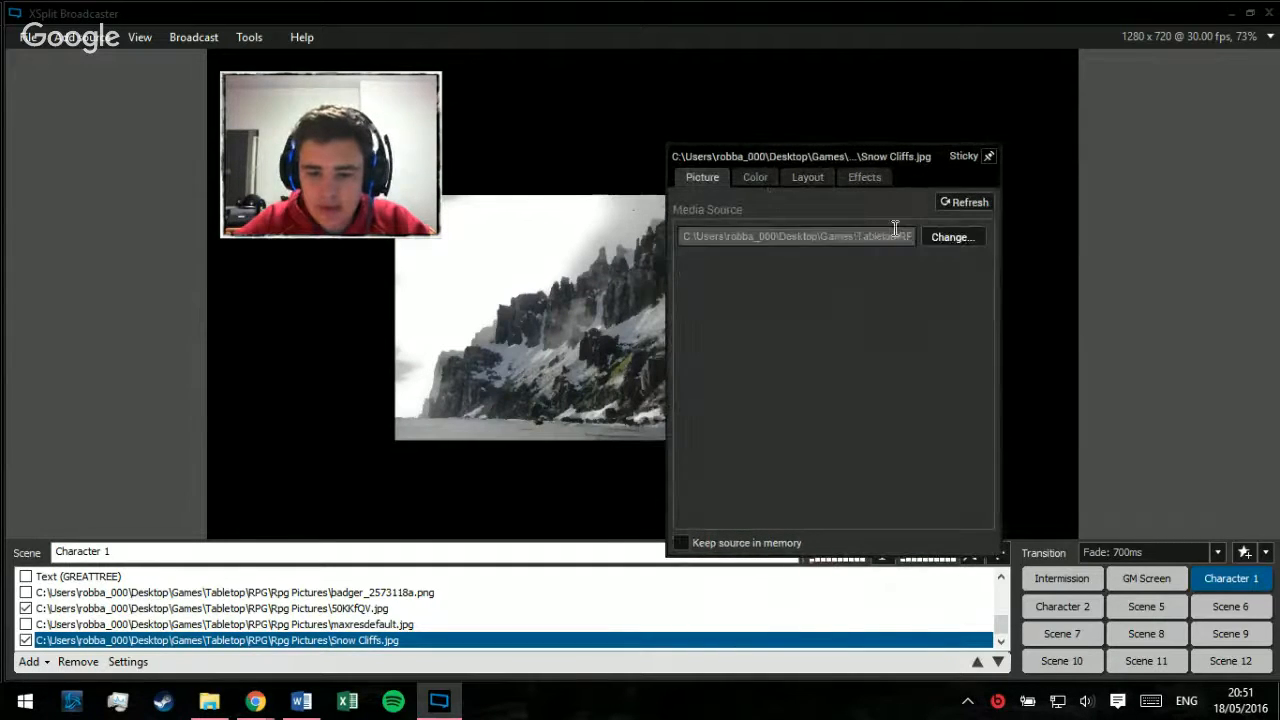
click(948, 208)
right_click(756, 264)
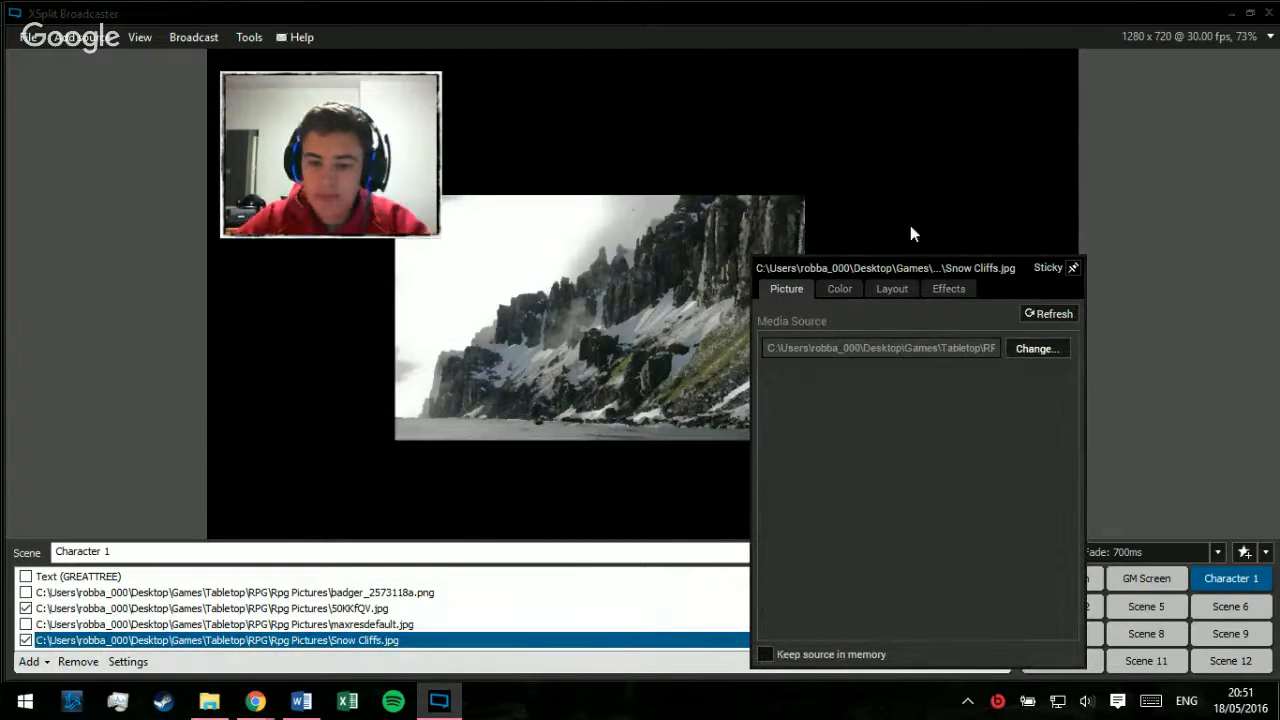
drag(907, 271, 868, 140)
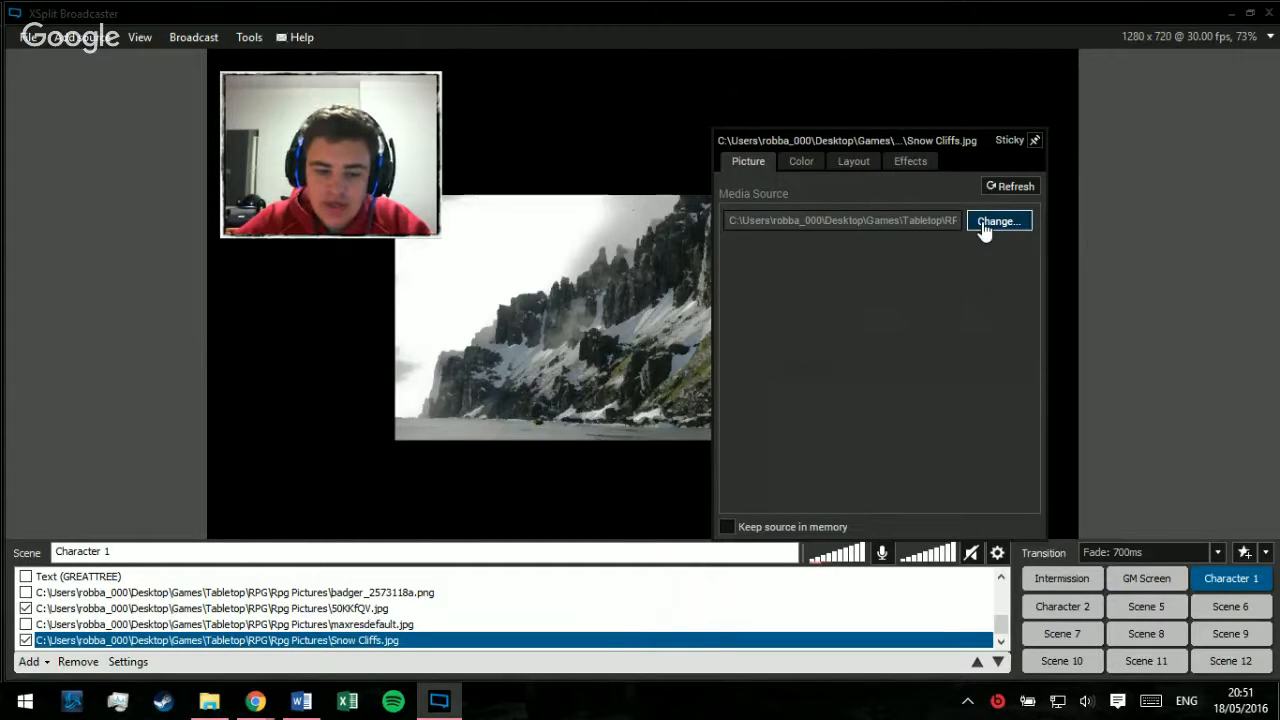
click(800, 170)
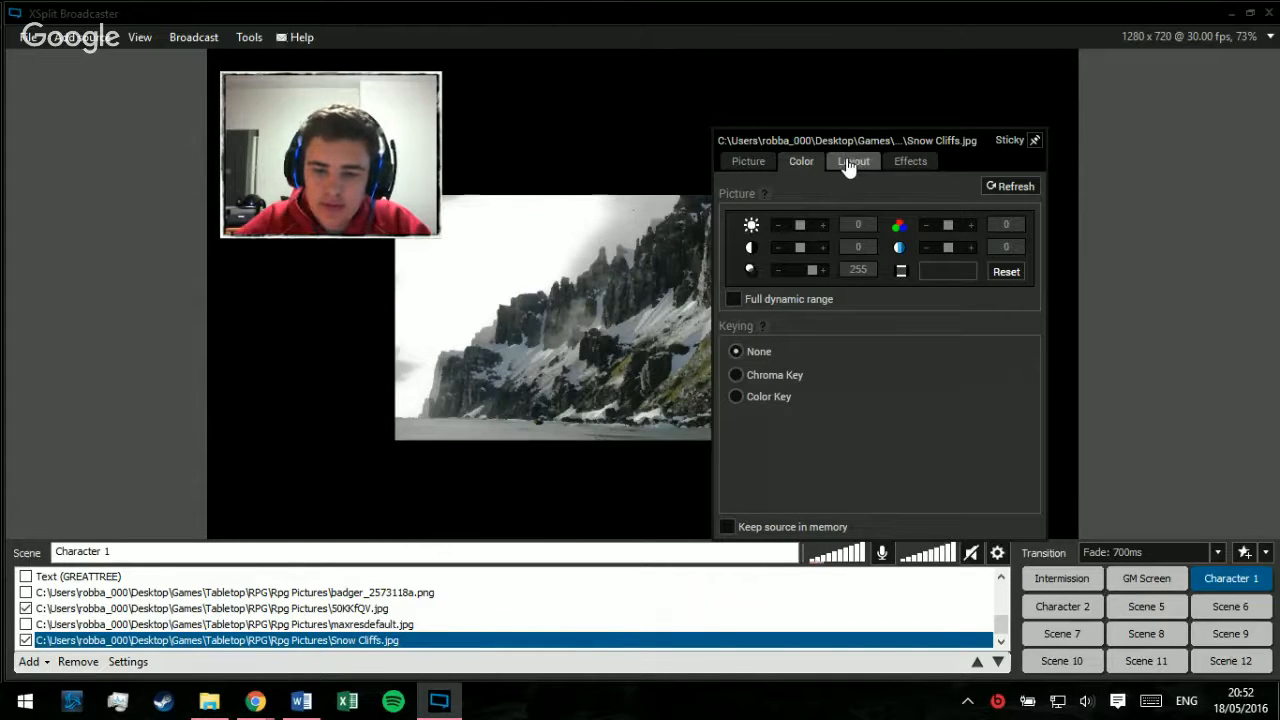
click(848, 164)
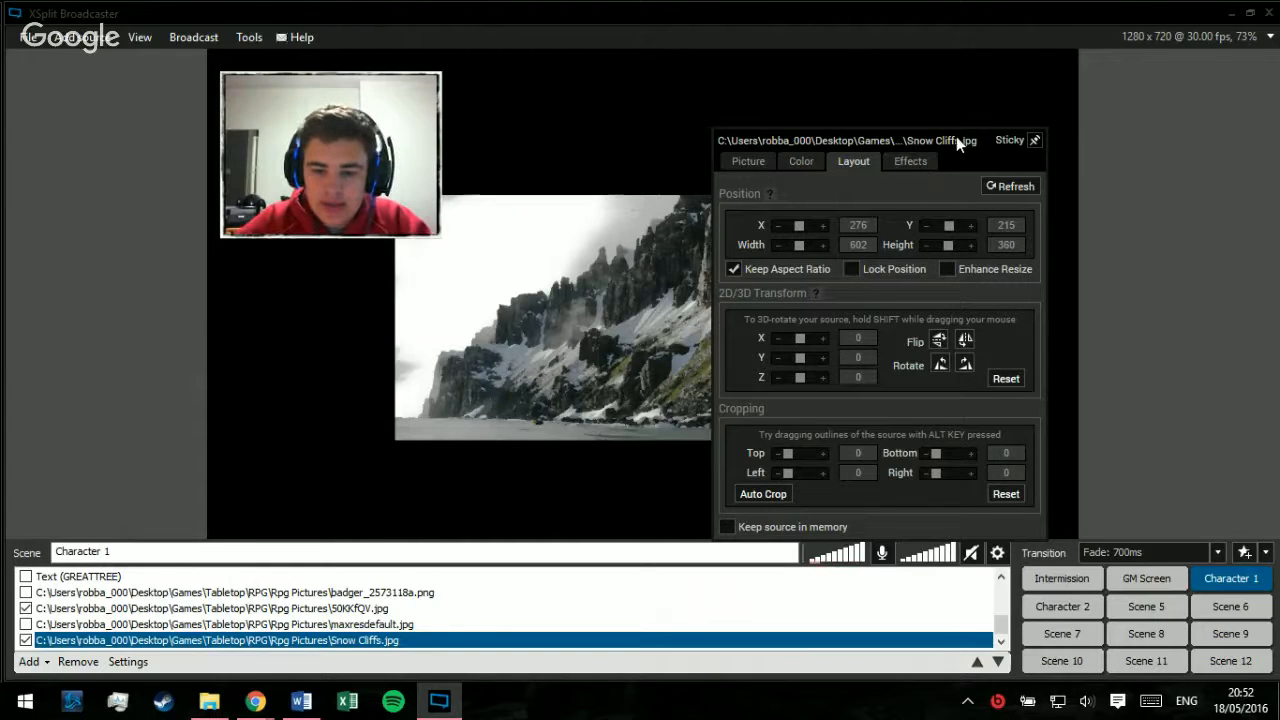
drag(956, 136, 1104, 113)
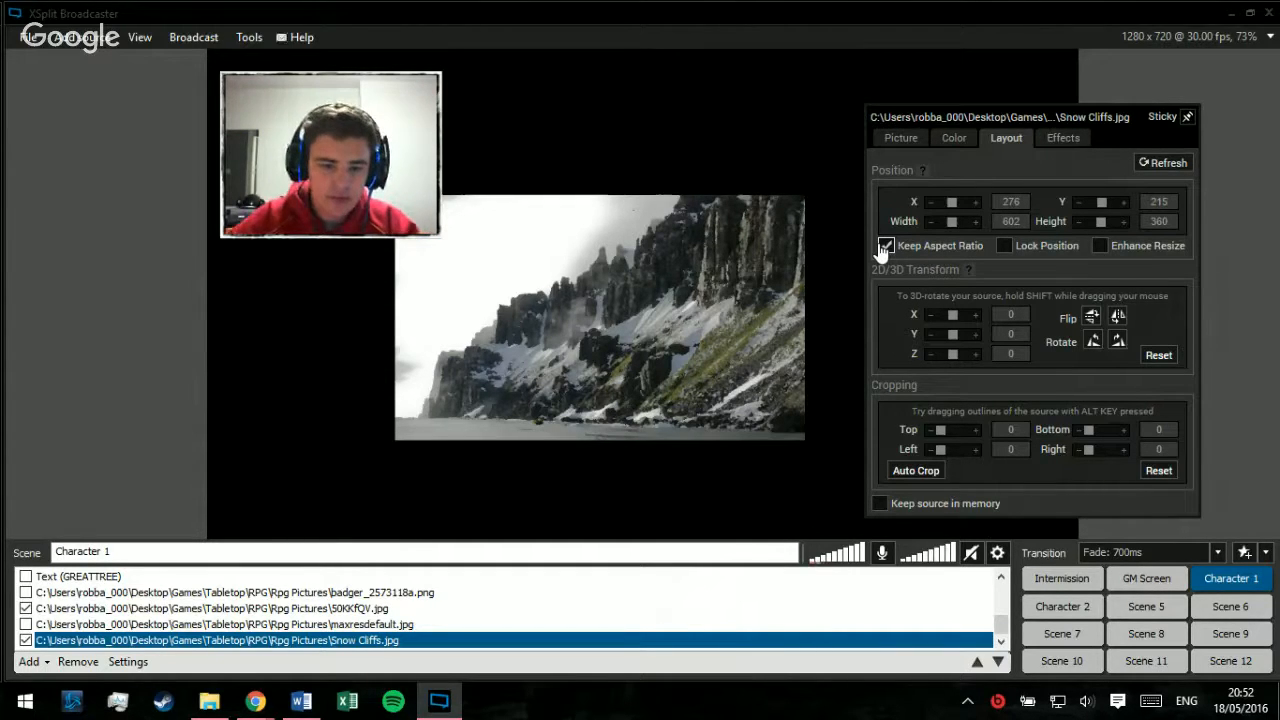
Step: Align the Snow Cliffs image with the preview's upper-left corner and enlarge it proportionally to the preview's full height
drag(565, 280, 326, 127)
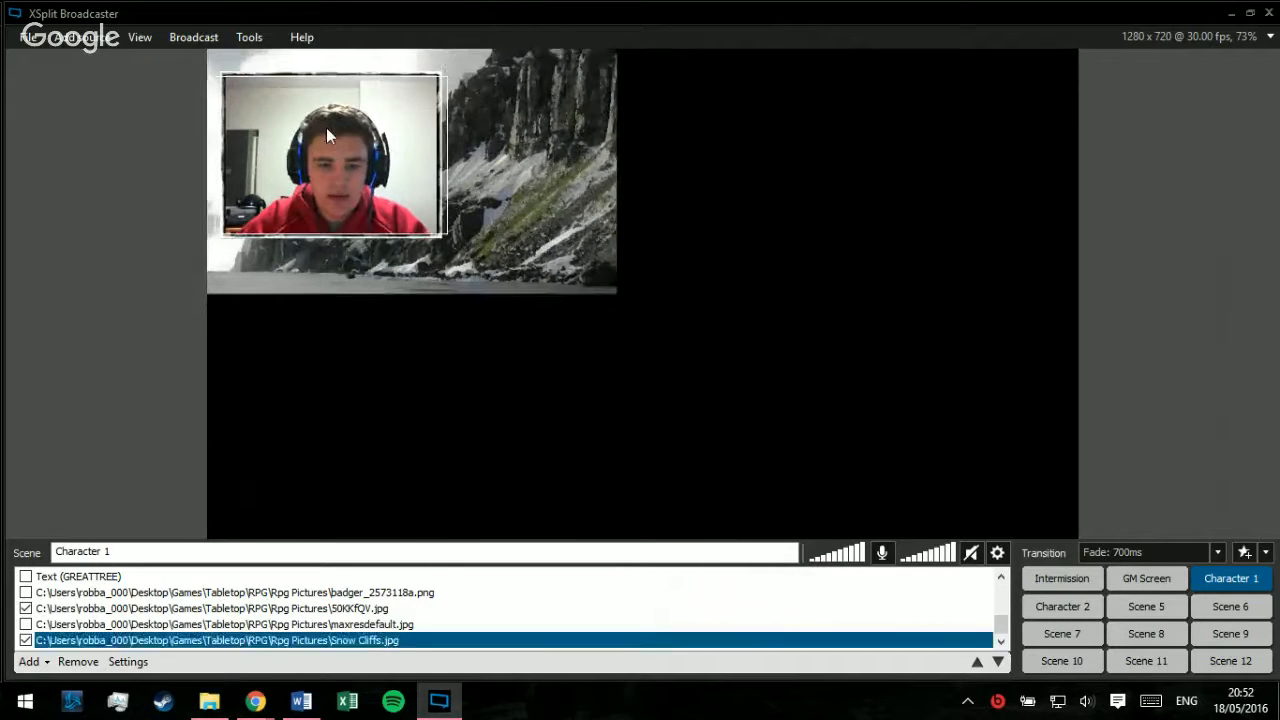
drag(602, 289, 602, 538)
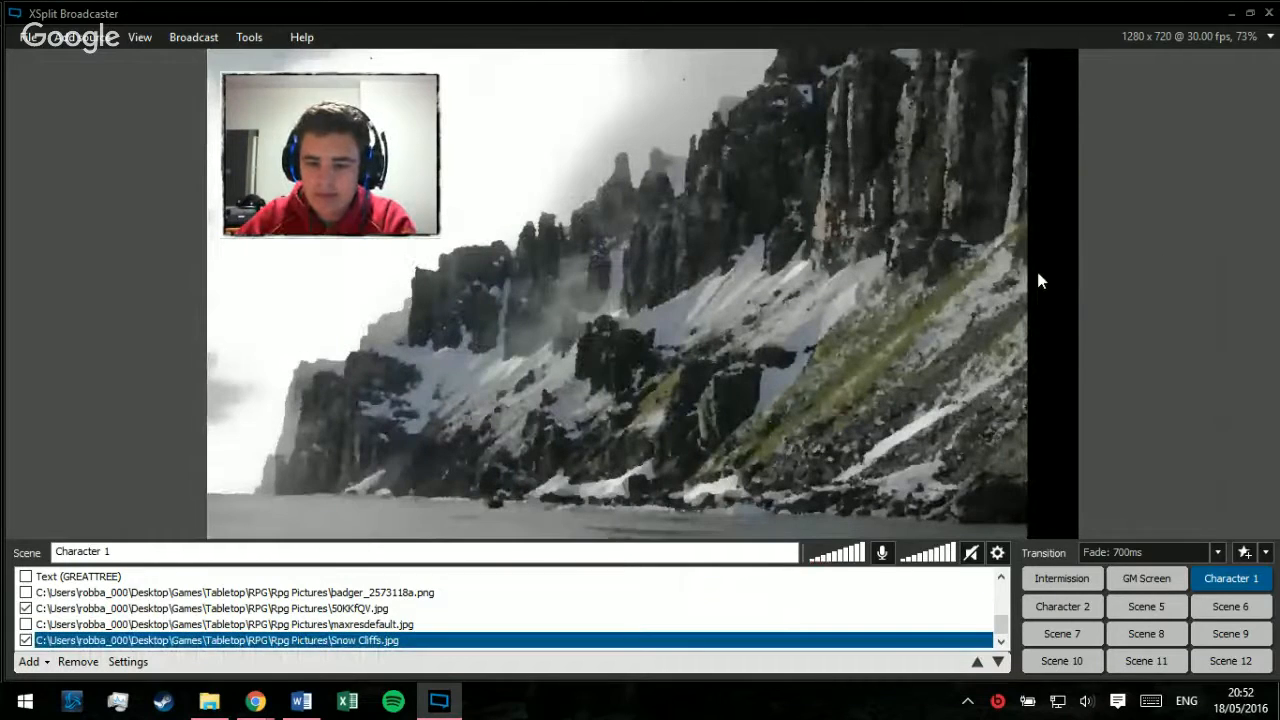
right_click(996, 310)
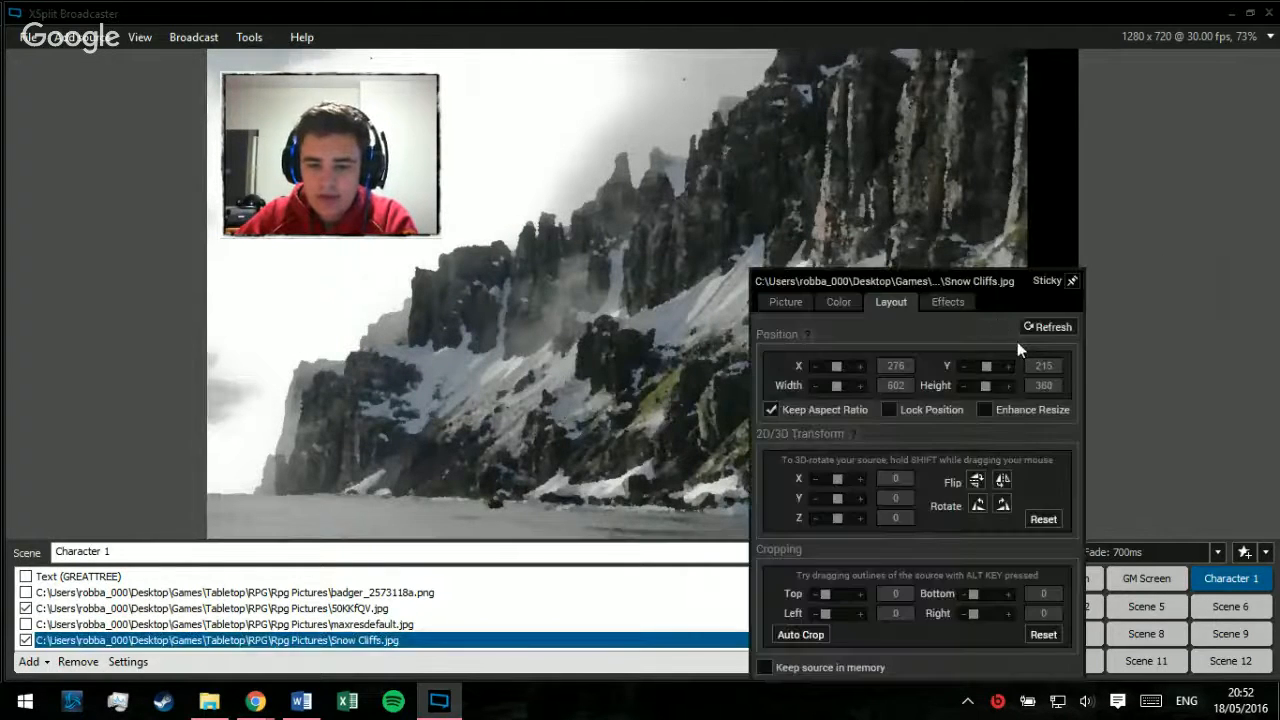
click(1145, 219)
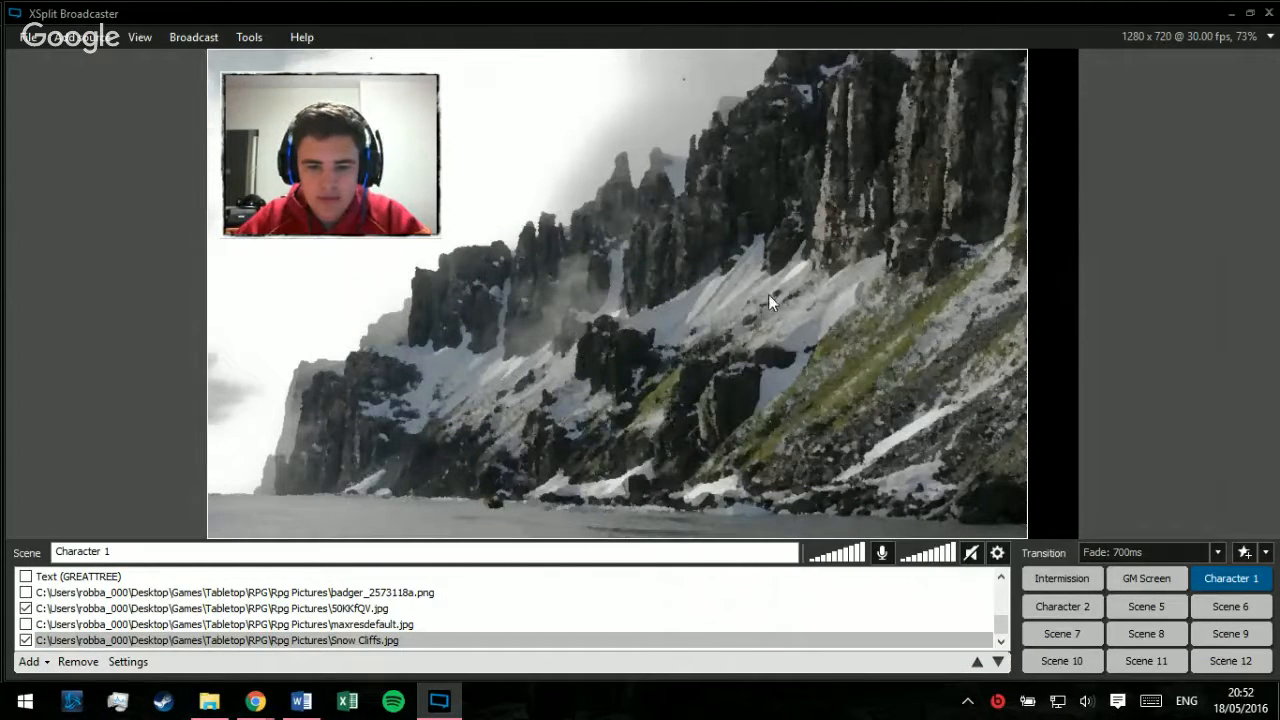
Step: Shrink the Snow Cliffs image proportionally to a small size and move it to the middle of the preview
drag(768, 296, 716, 296)
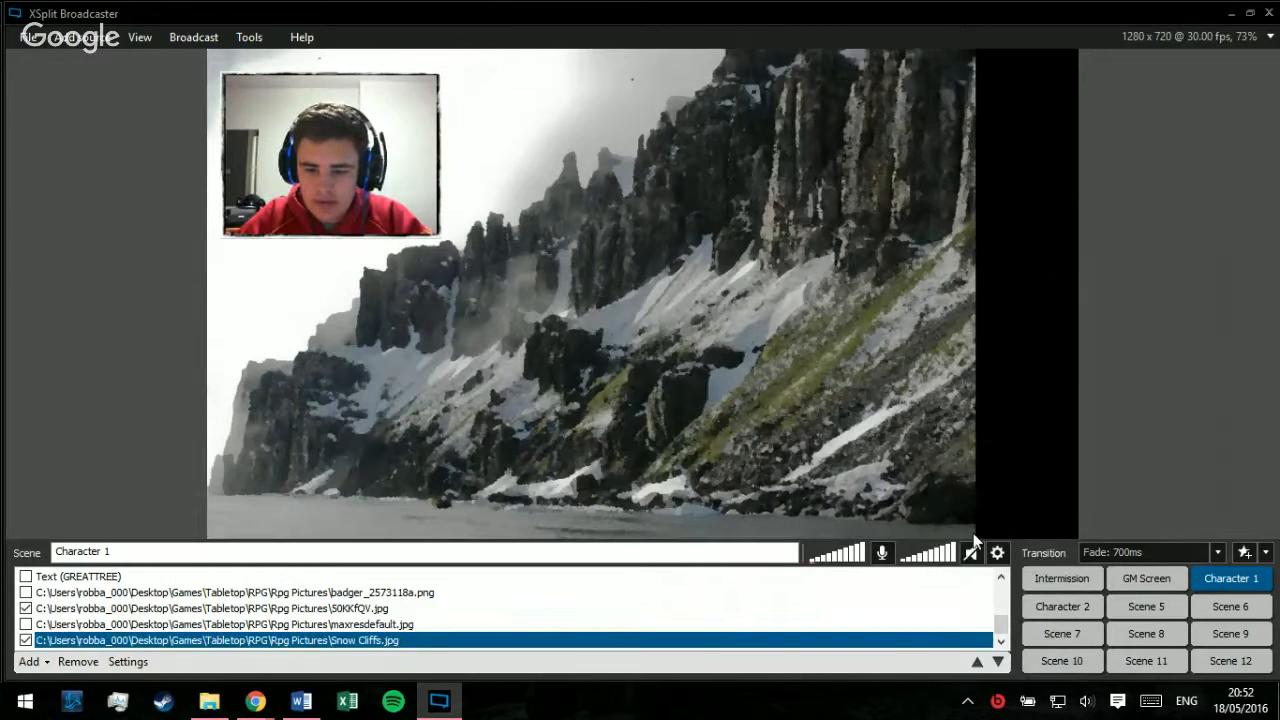
drag(975, 540, 588, 240)
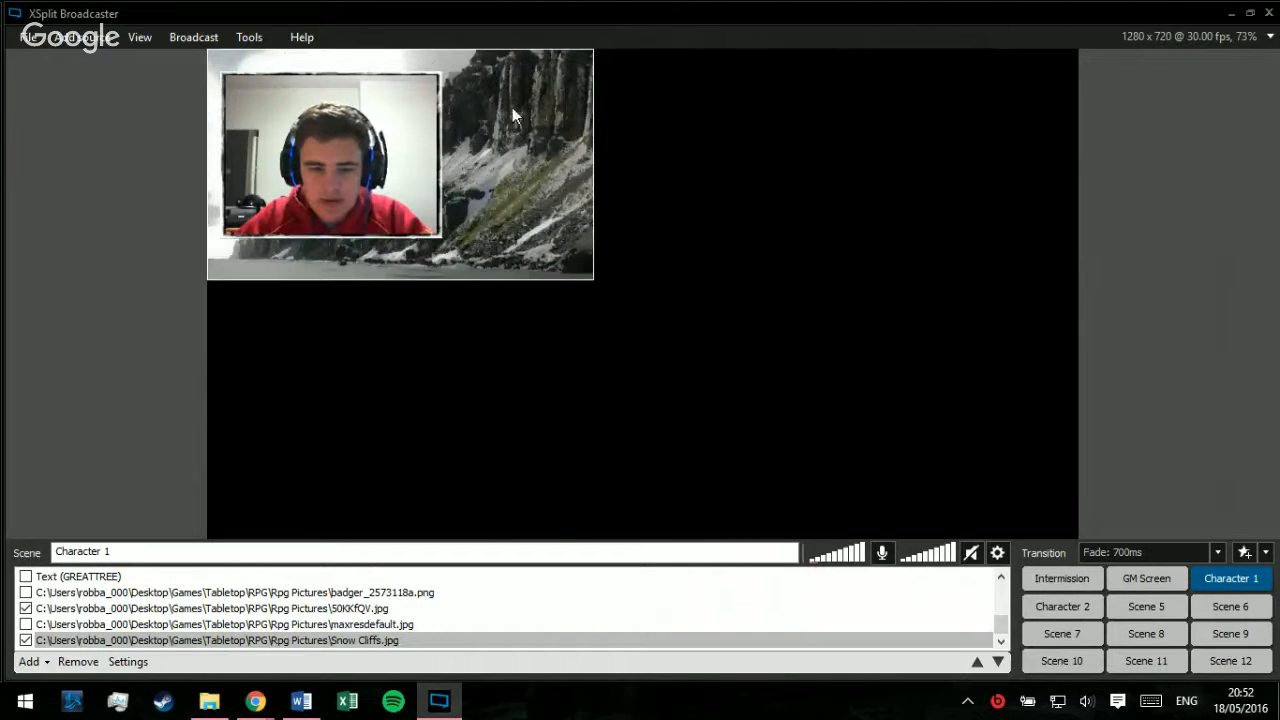
drag(512, 115, 782, 228)
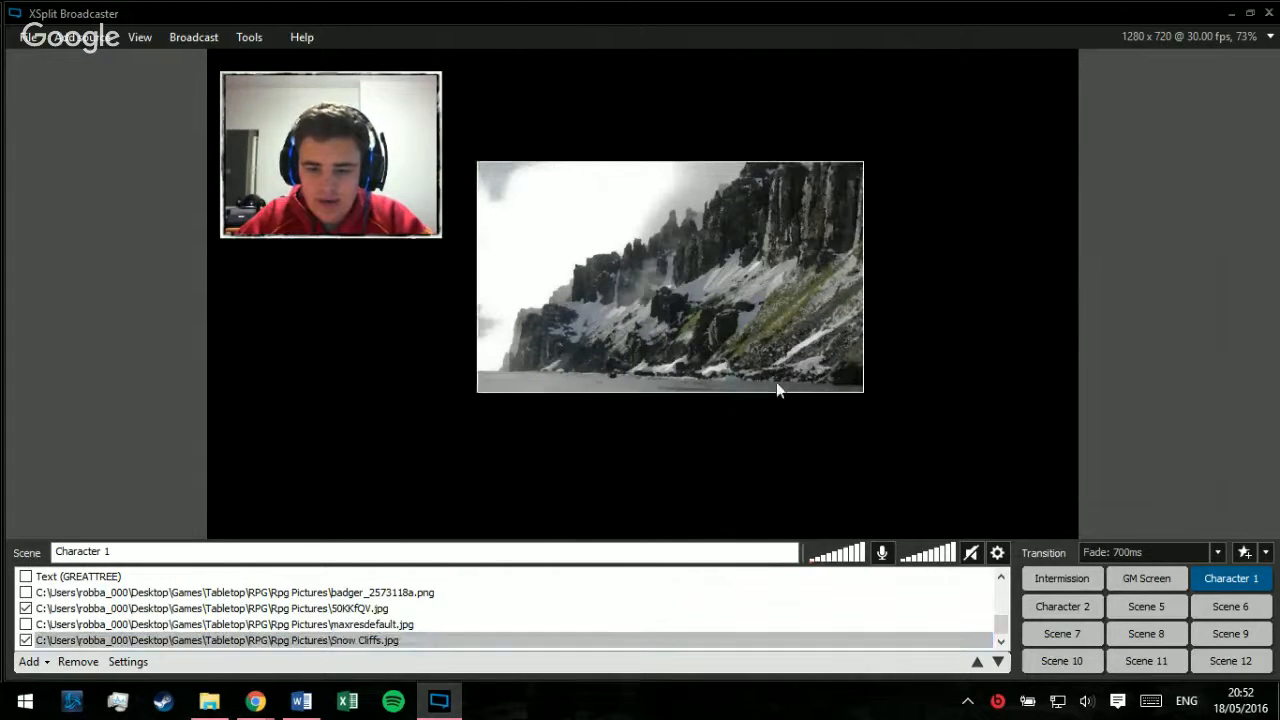
mouse_move(775, 392)
mouse_down()
mouse_move(784, 440)
mouse_move(764, 372)
mouse_up()
Step: Turn off Keep Aspect Ratio and turn on Enhance Resize for the Snow Cliffs image
right_click(791, 222)
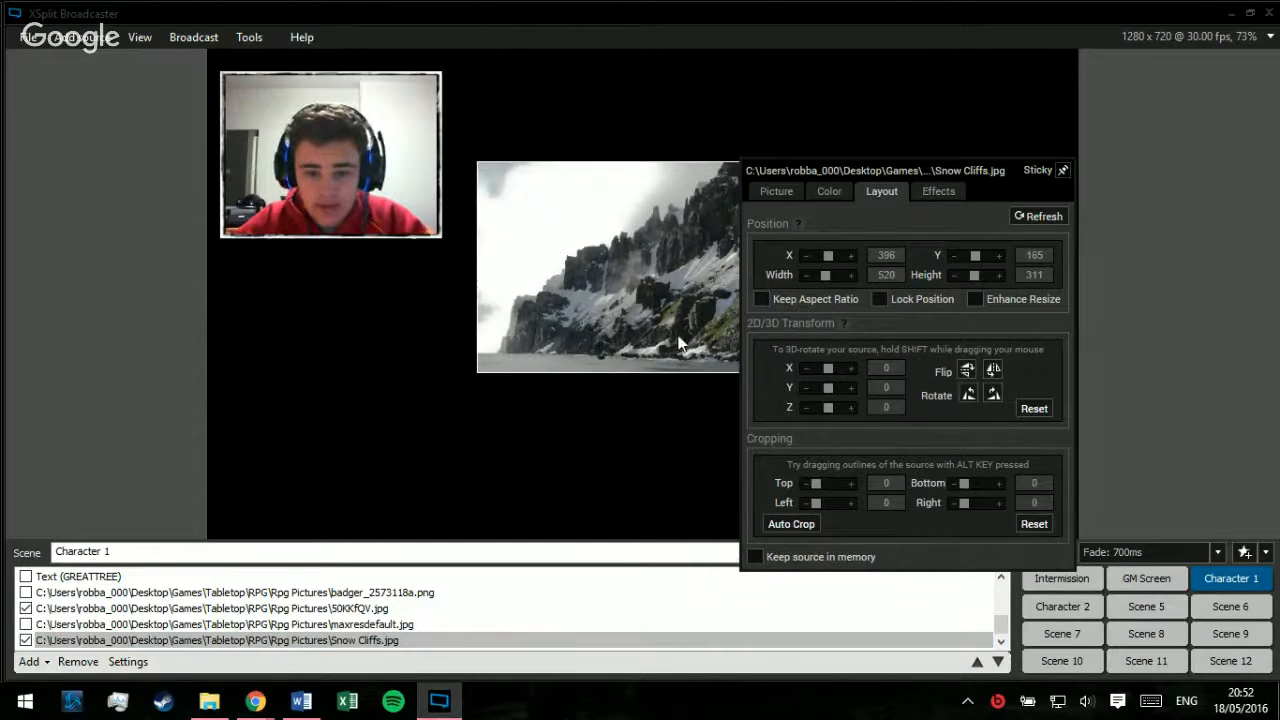
click(1206, 301)
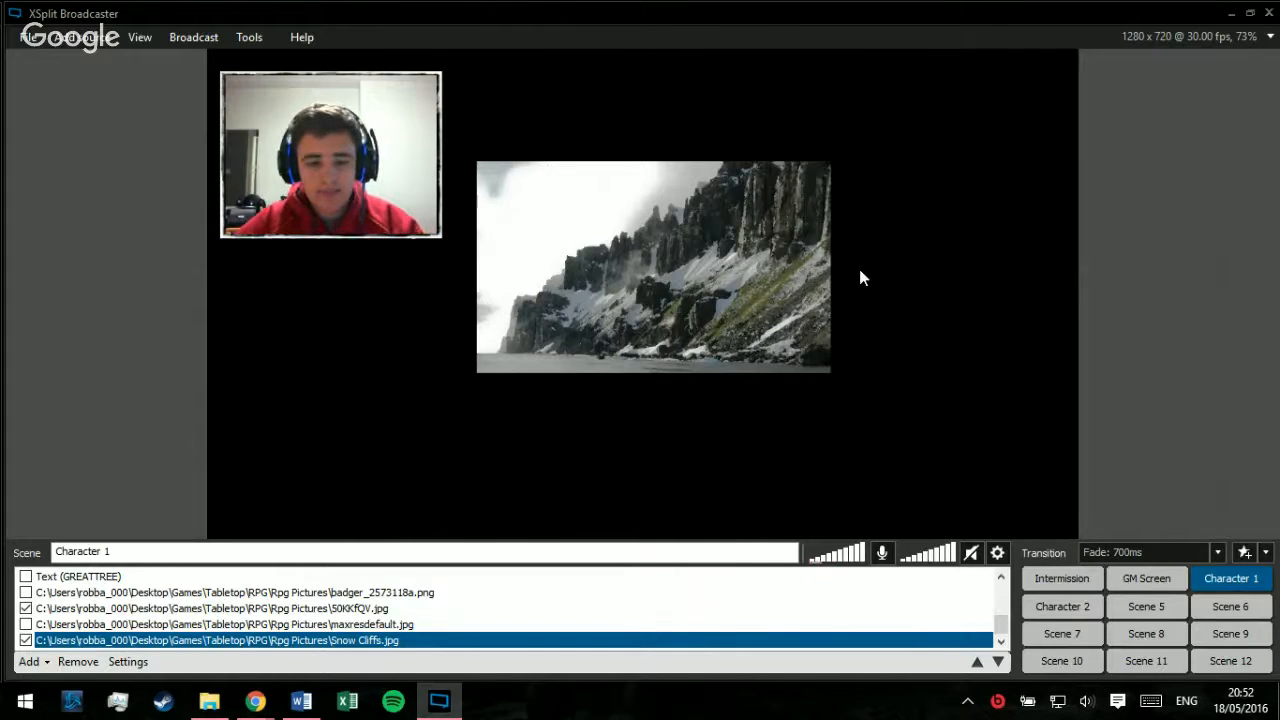
click(557, 223)
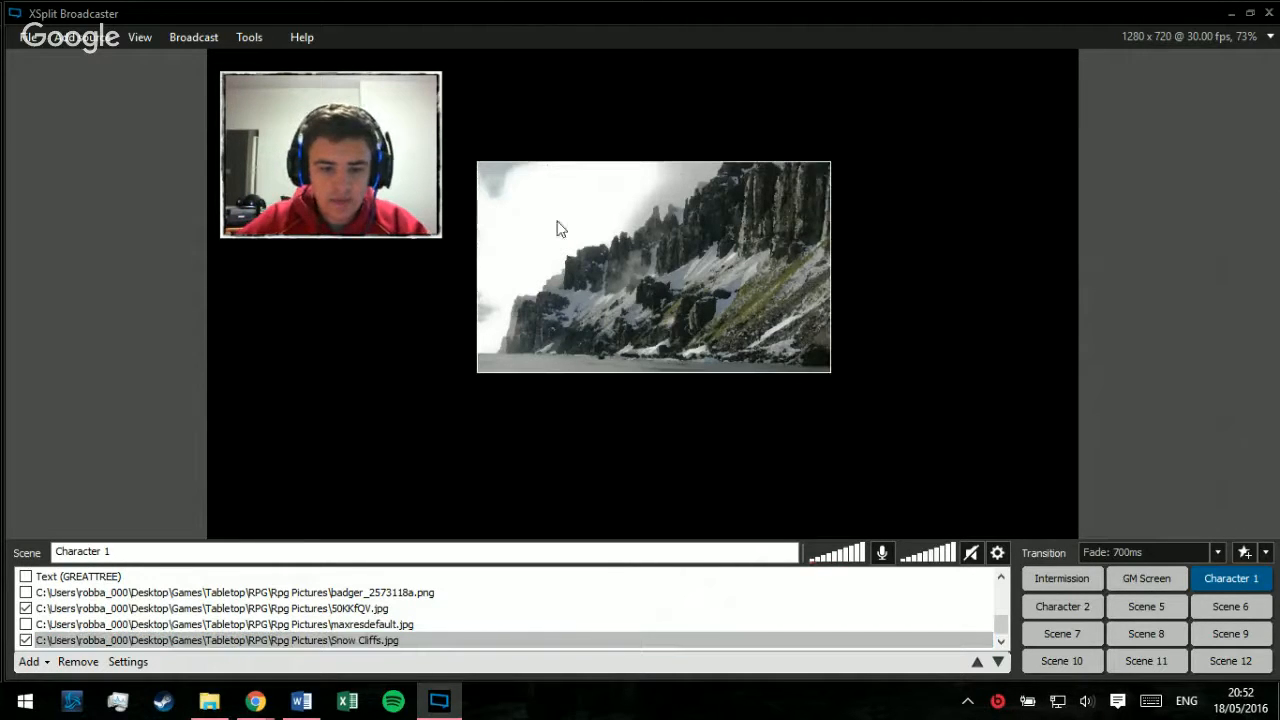
Step: Align the Snow Cliffs image with the preview's upper-left corner and stretch it to fill the whole preview behind the webcam
drag(623, 280, 350, 158)
mouse_move(454, 210)
mouse_down()
mouse_move(644, 249)
mouse_move(558, 202)
mouse_move(464, 190)
mouse_up()
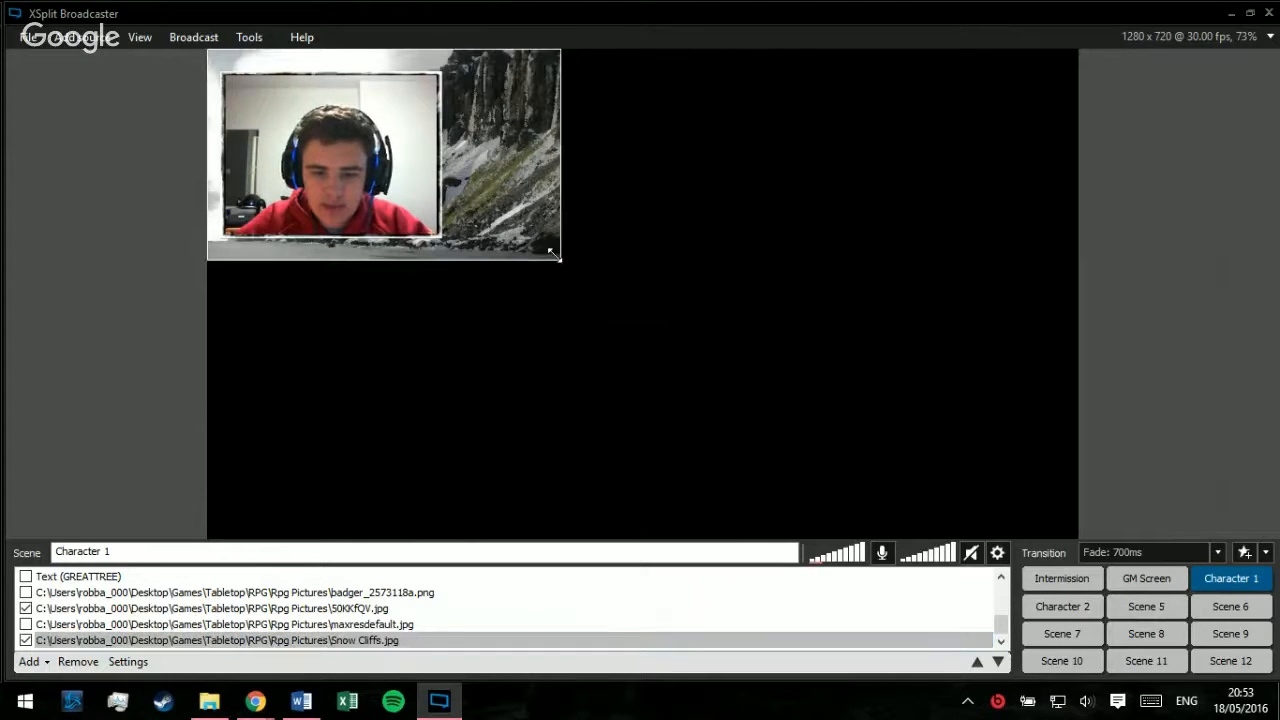
drag(558, 258, 1229, 368)
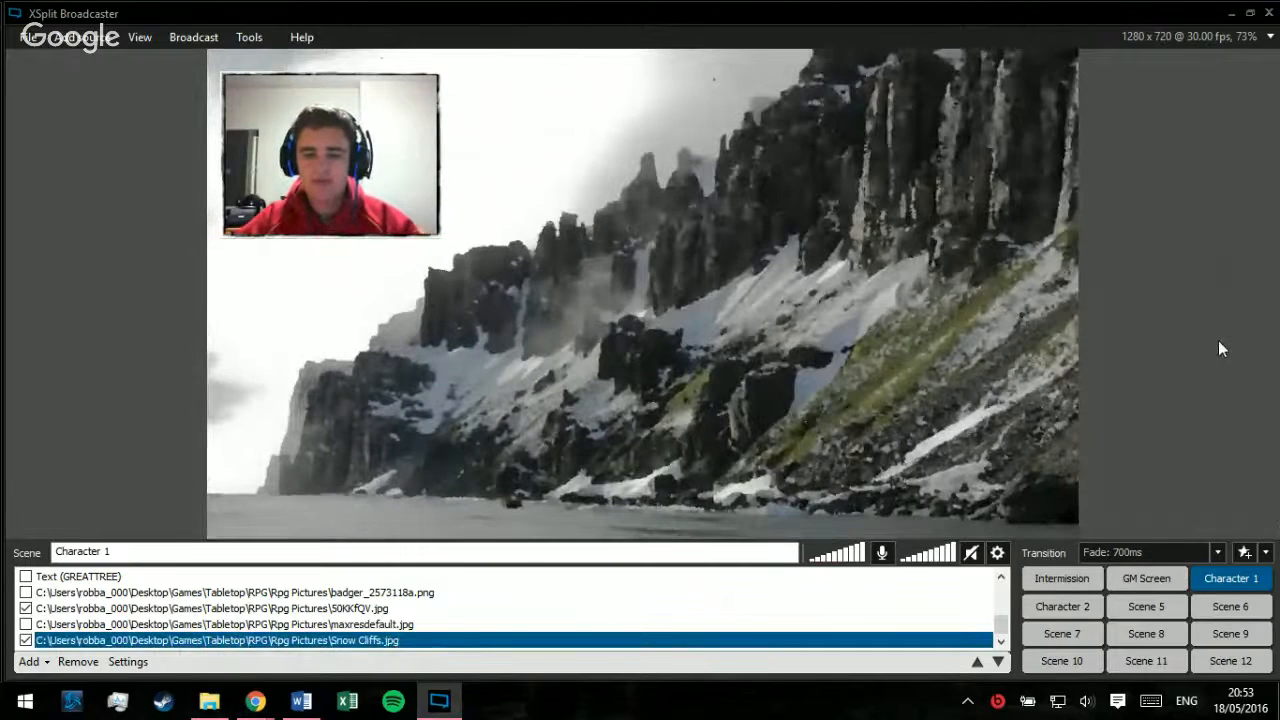
click(792, 281)
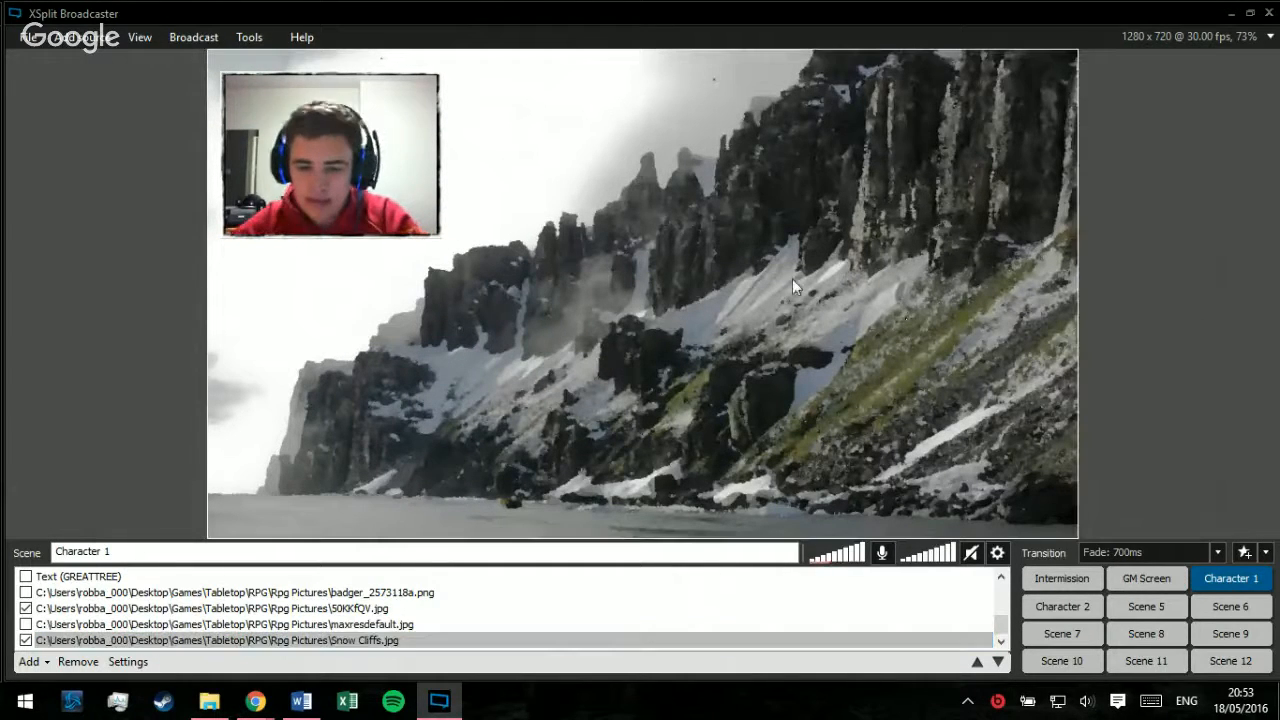
click(1228, 186)
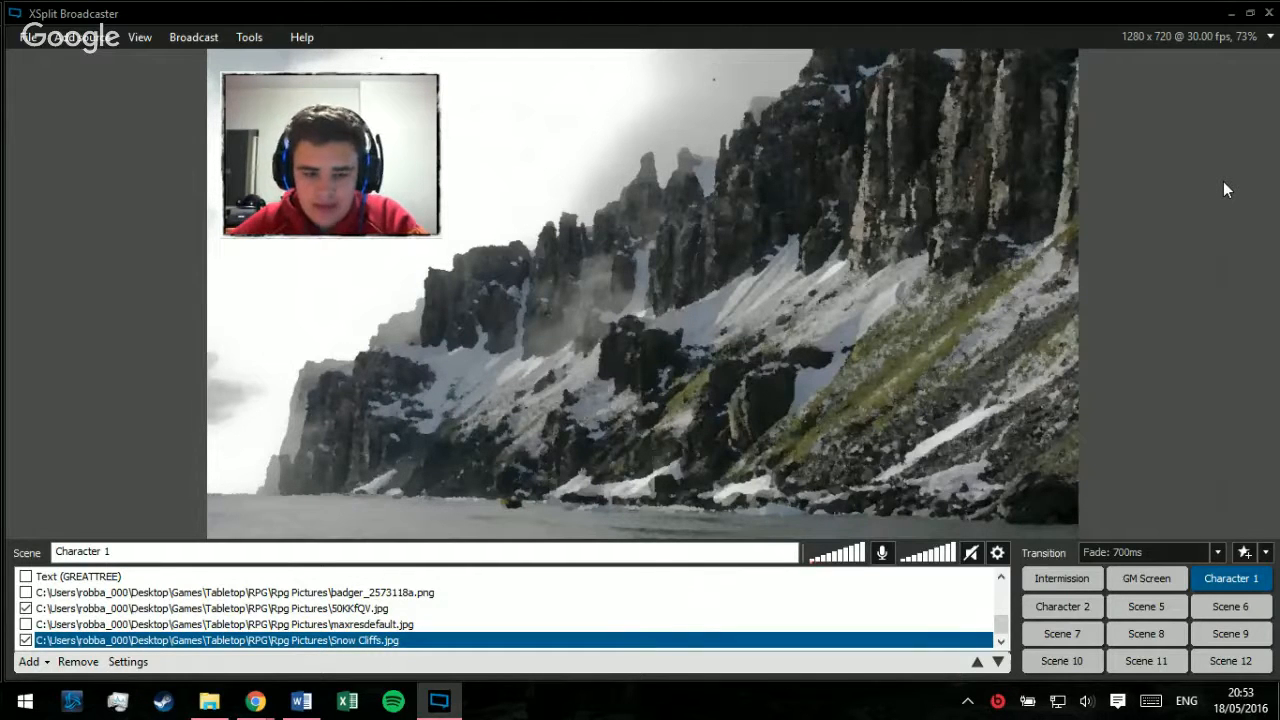
click(953, 224)
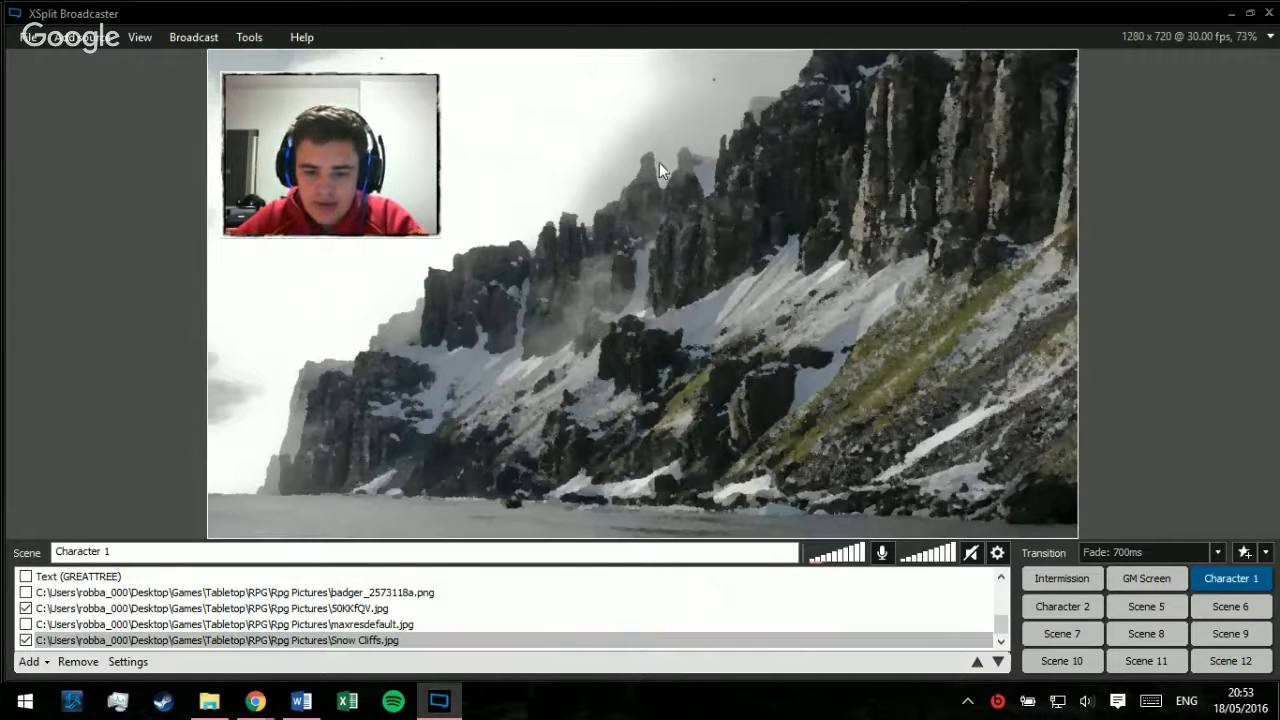
Step: Replace the Snow Cliffs background's media source with 134057016674.jpg and close the source's settings
right_click(593, 298)
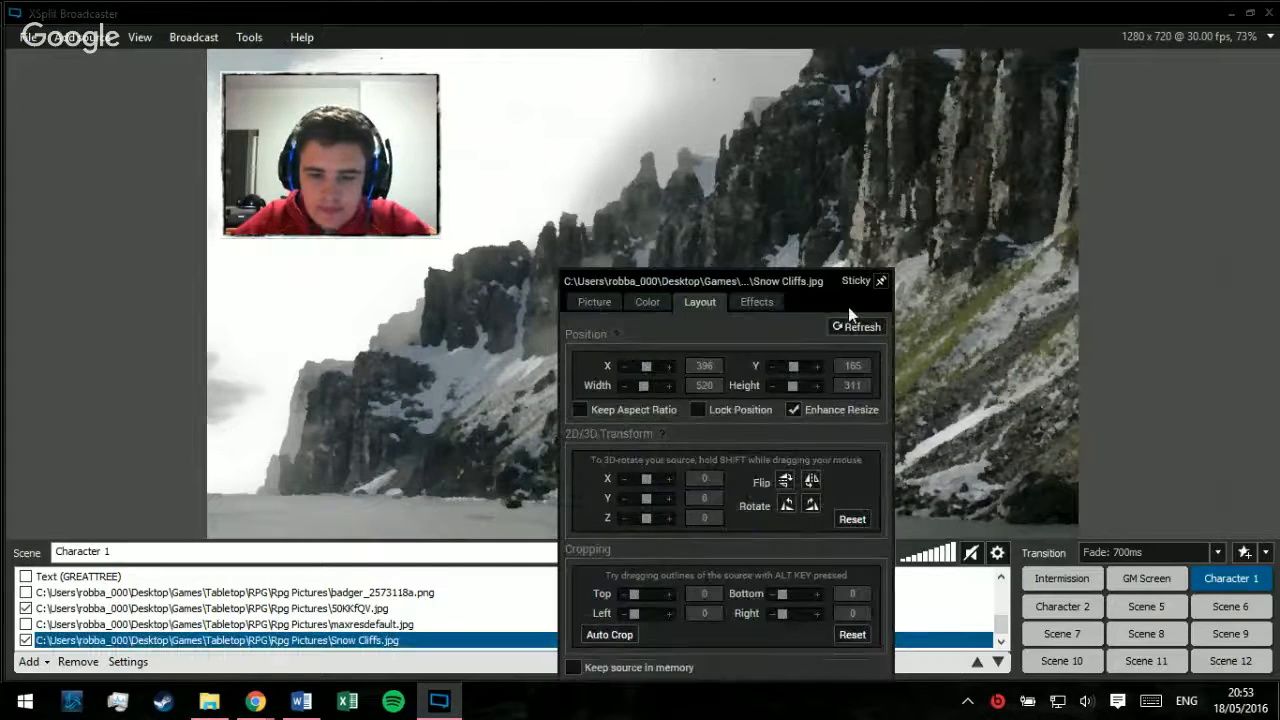
click(592, 304)
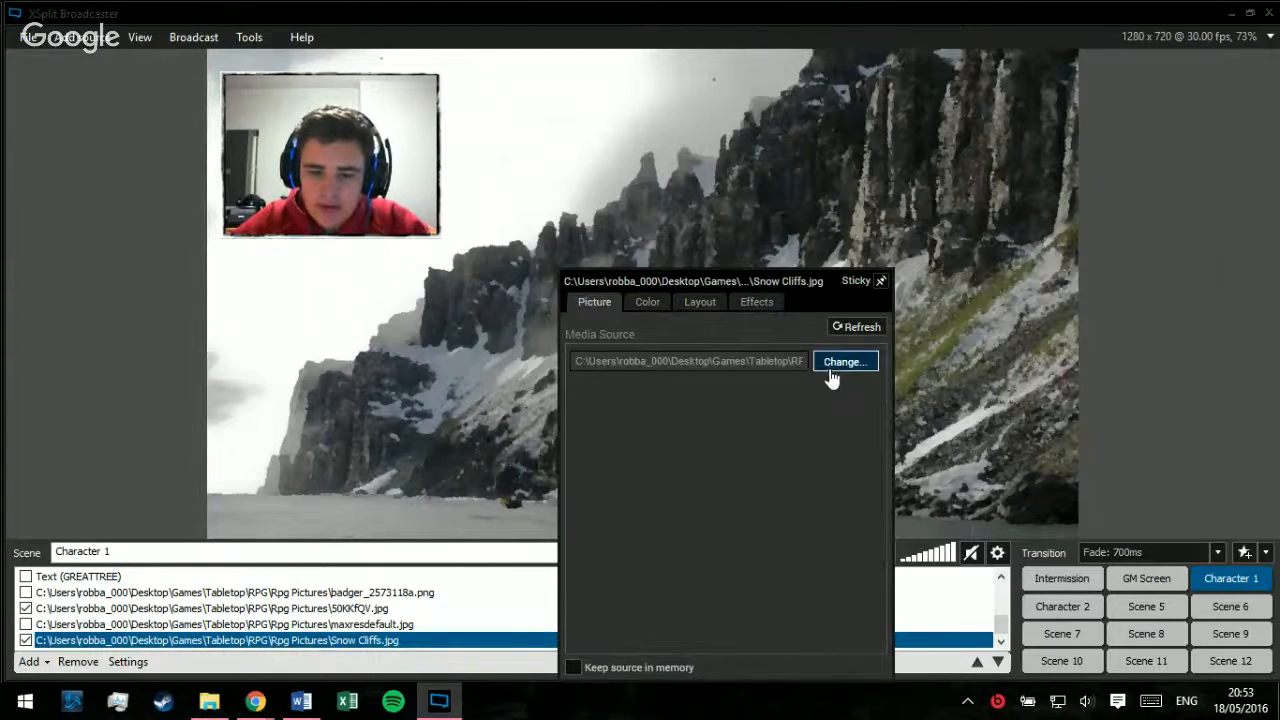
click(573, 353)
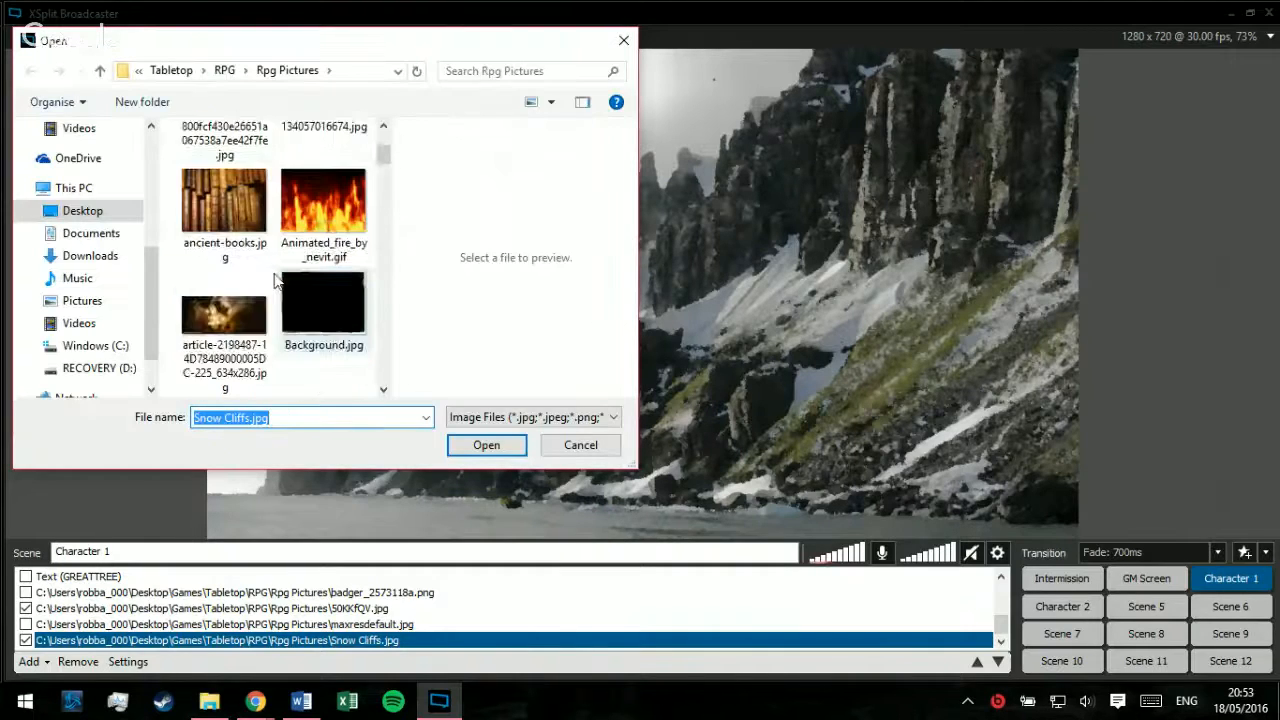
scroll(275, 282, up, 1)
double_click(318, 168)
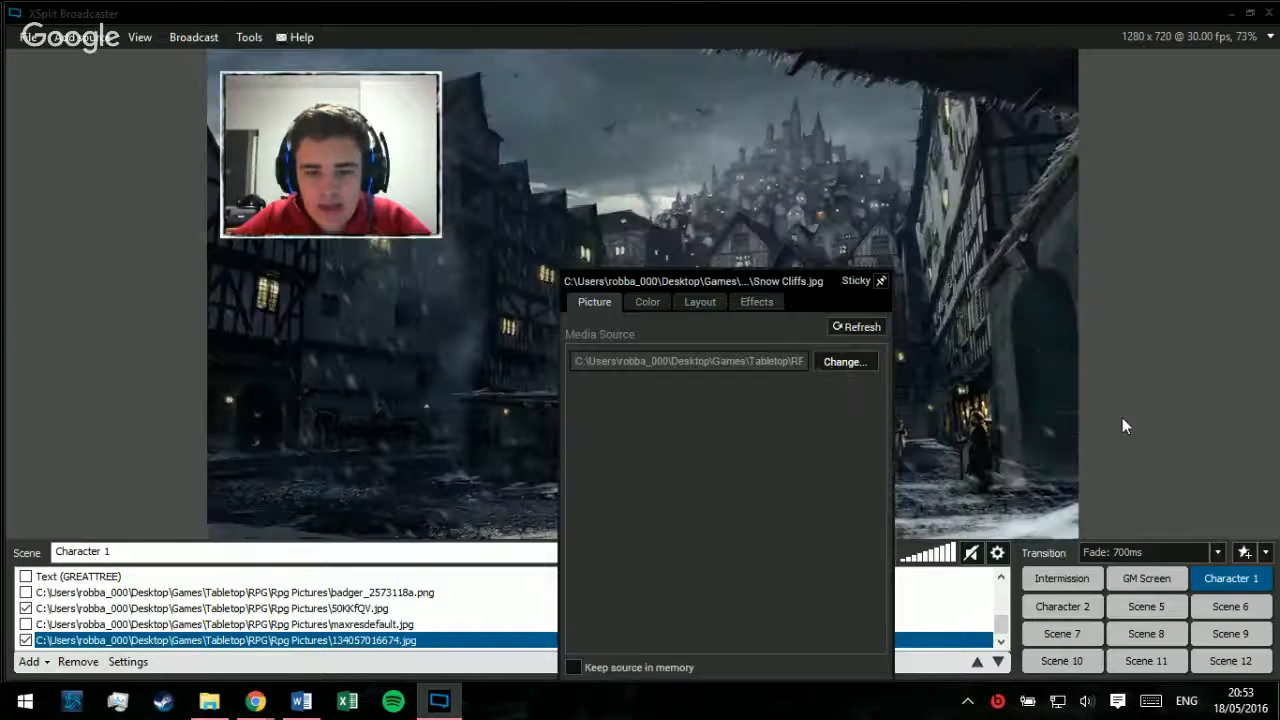
click(1140, 332)
click(1050, 460)
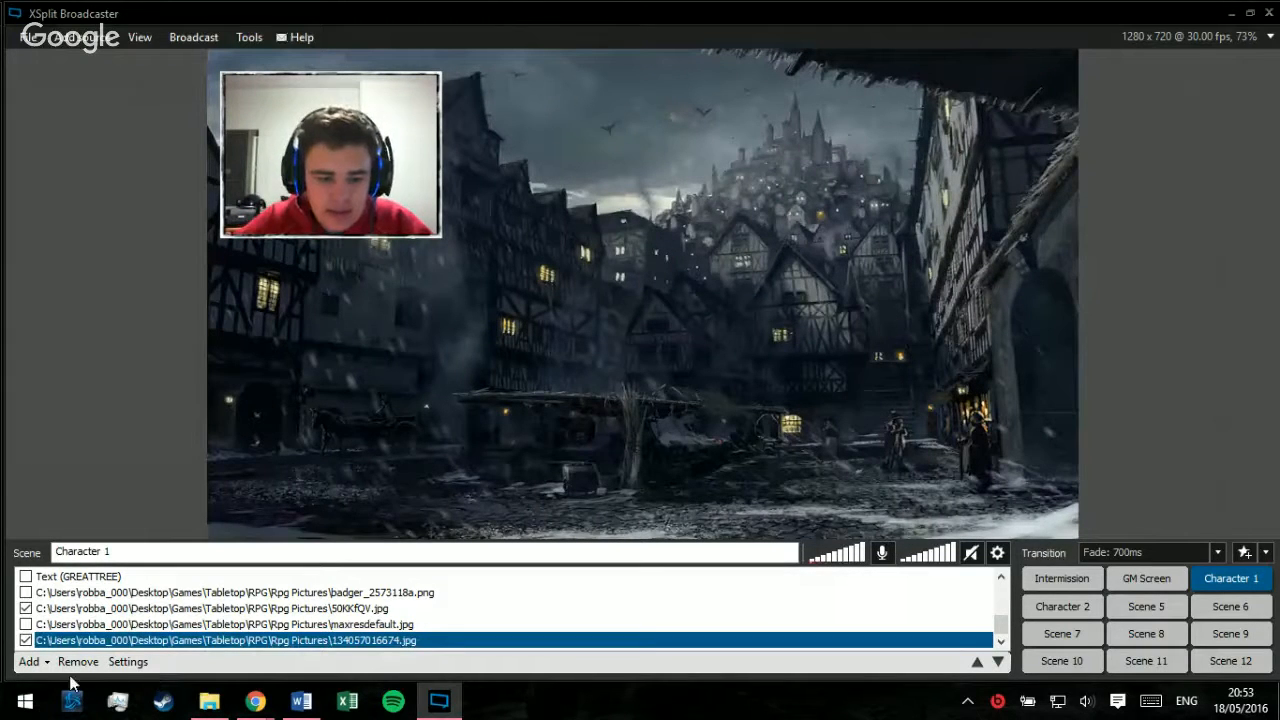
Step: Switch to File Explorer and add Green Knight.png from the NPC folder to the Character 1 scene in XSplit Broadcaster
click(33, 668)
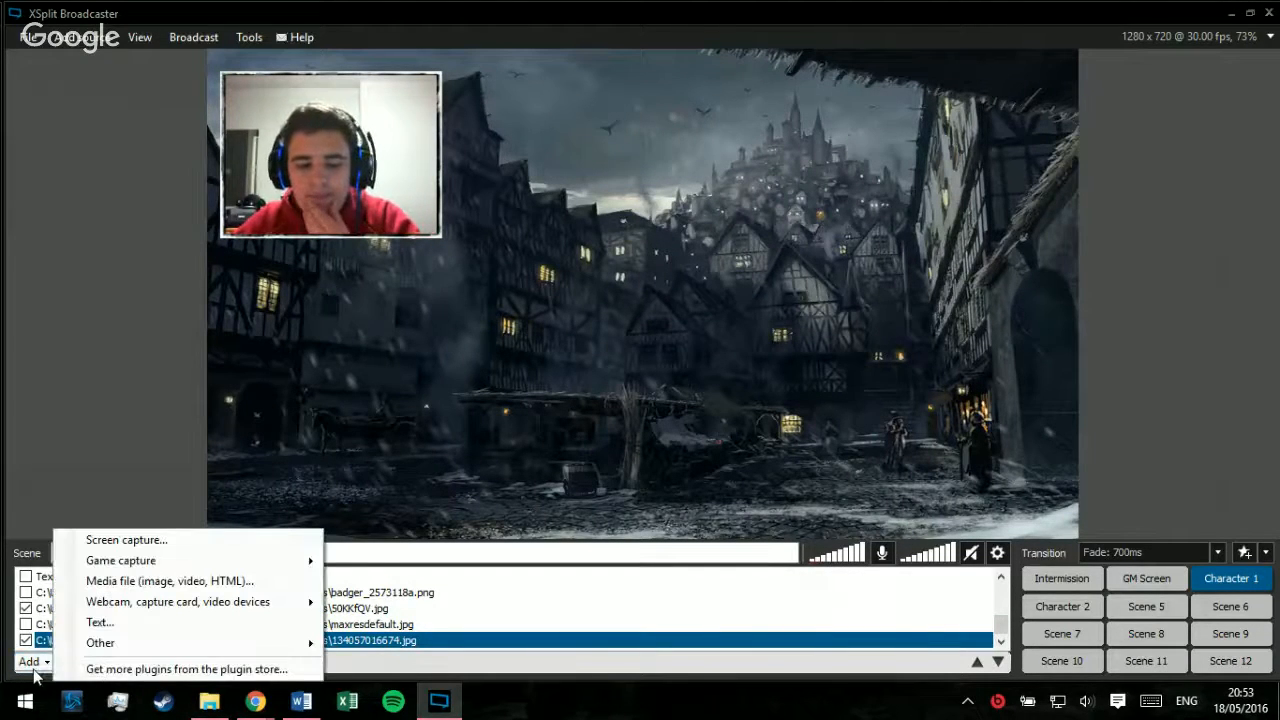
click(36, 671)
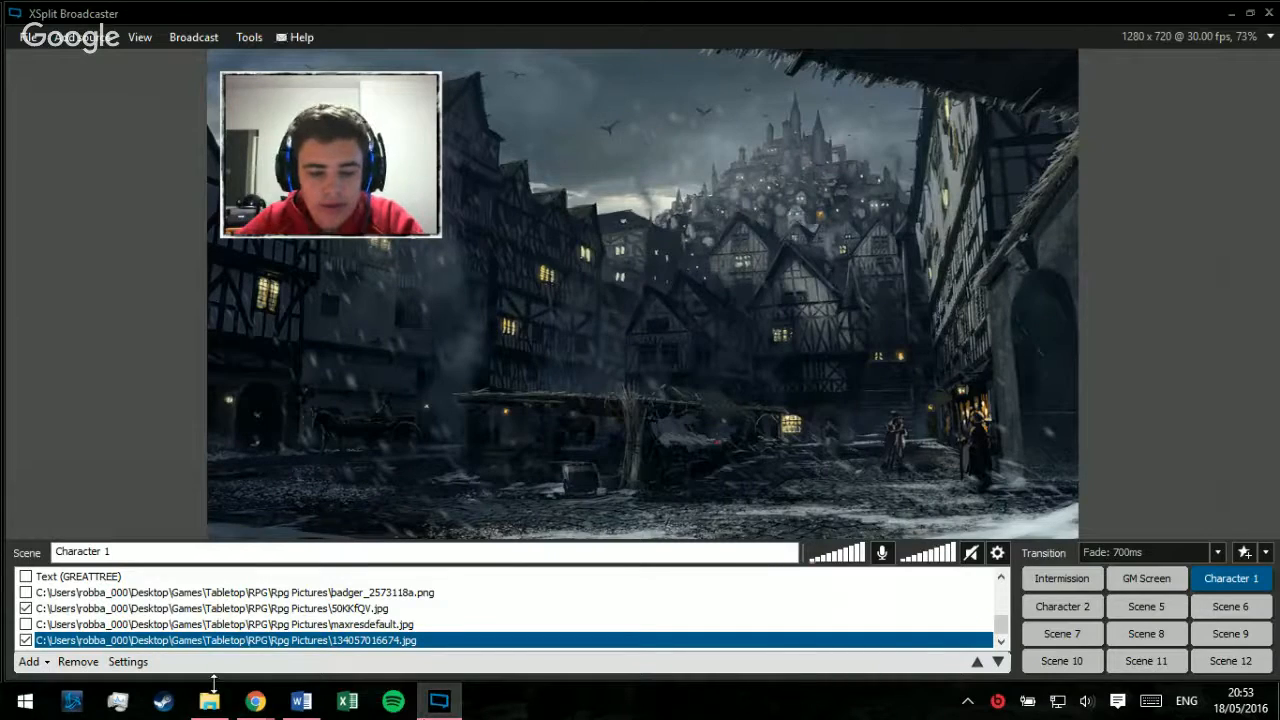
click(205, 712)
scroll(714, 337, up, 10)
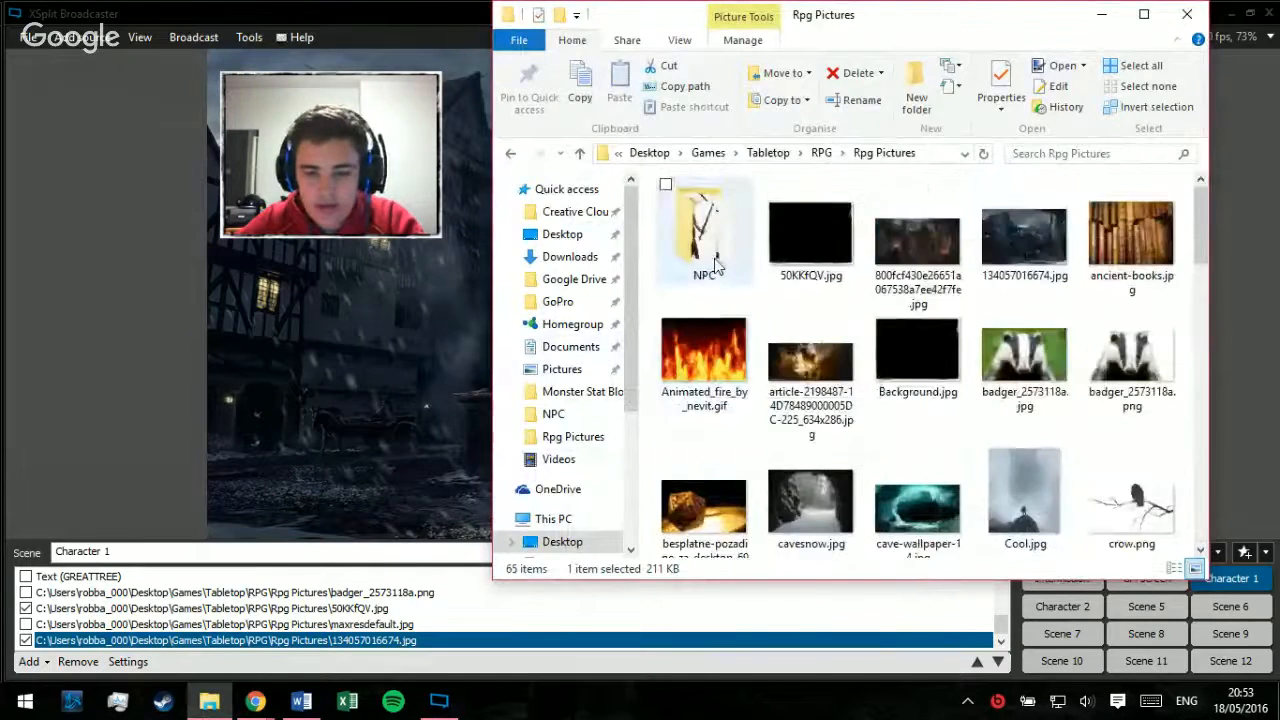
double_click(708, 257)
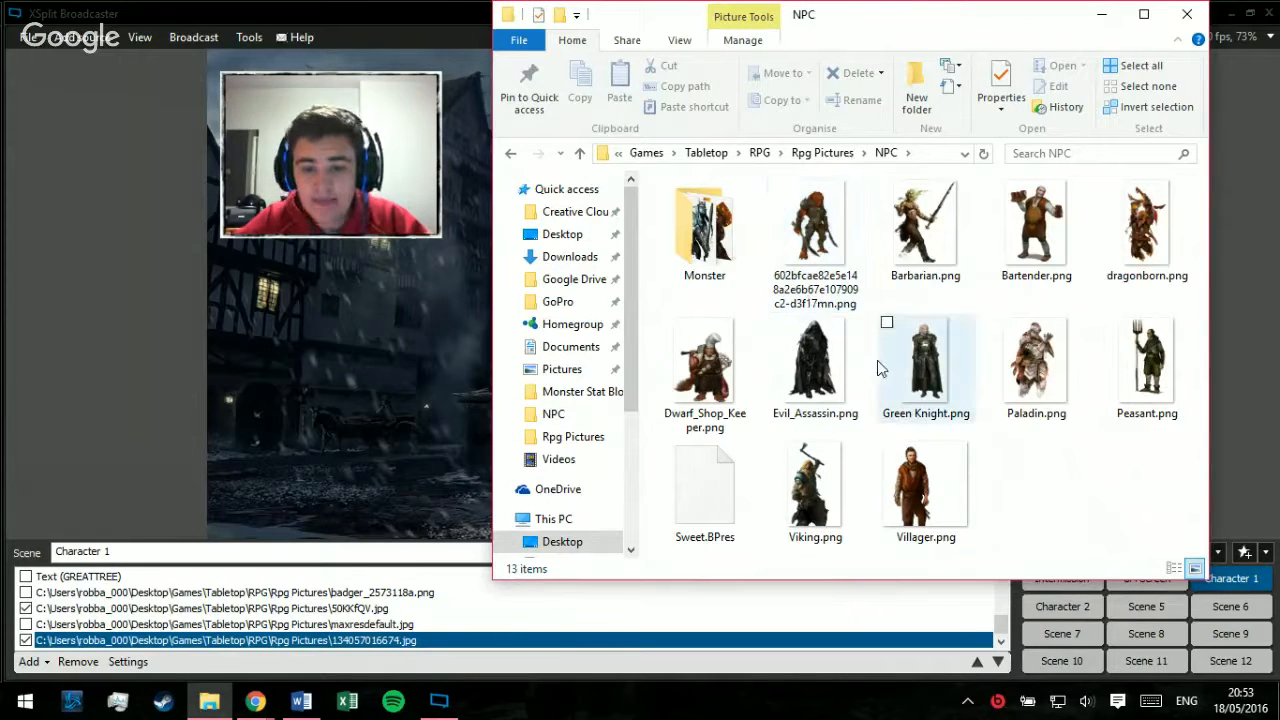
click(1040, 390)
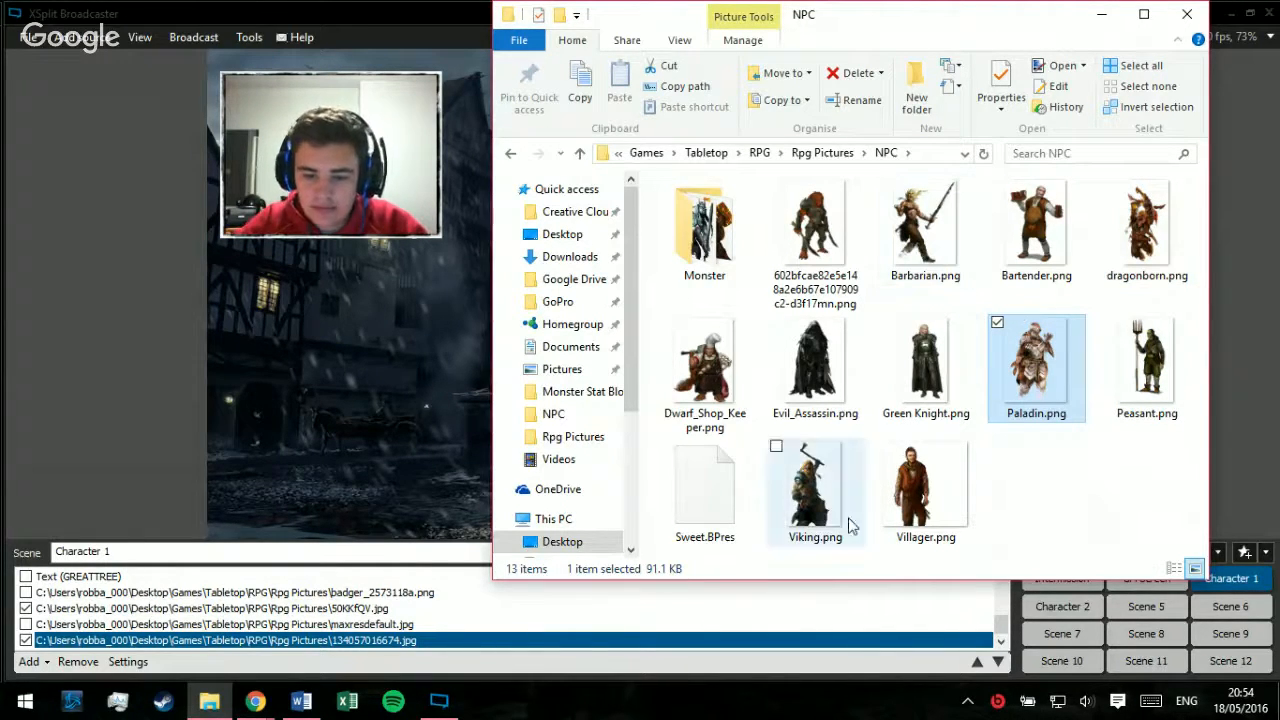
click(925, 365)
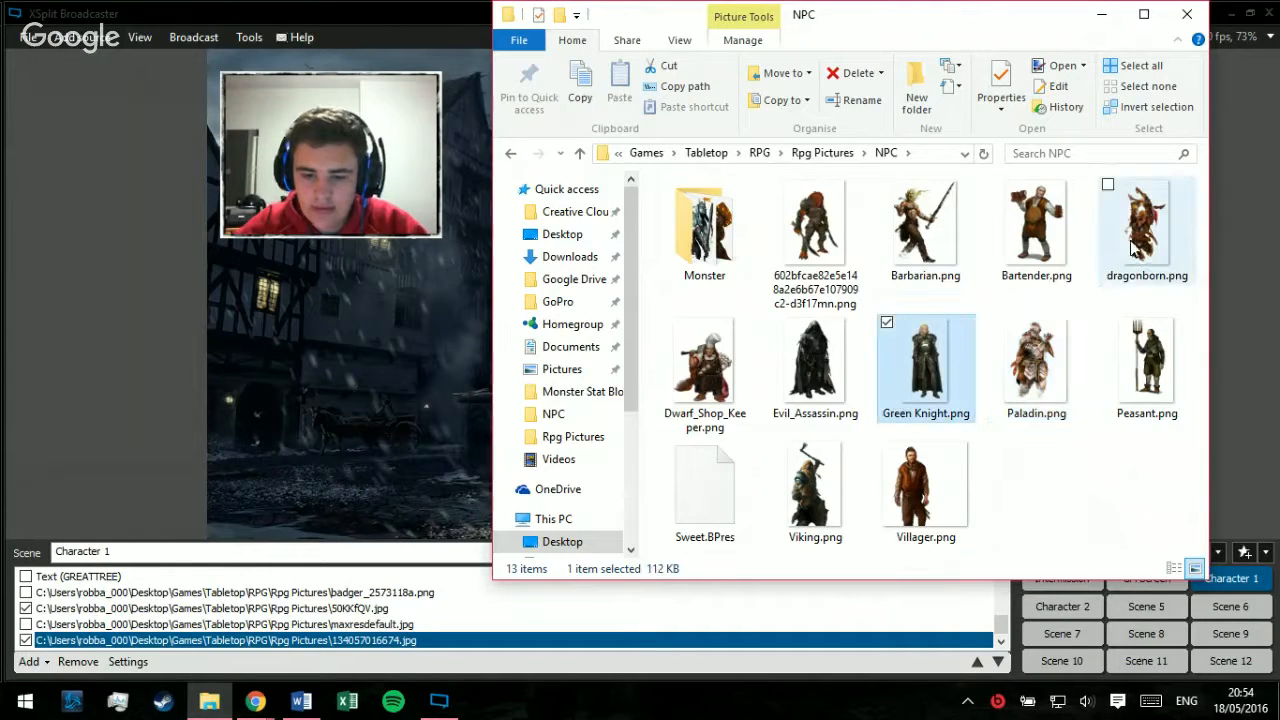
drag(928, 377, 441, 378)
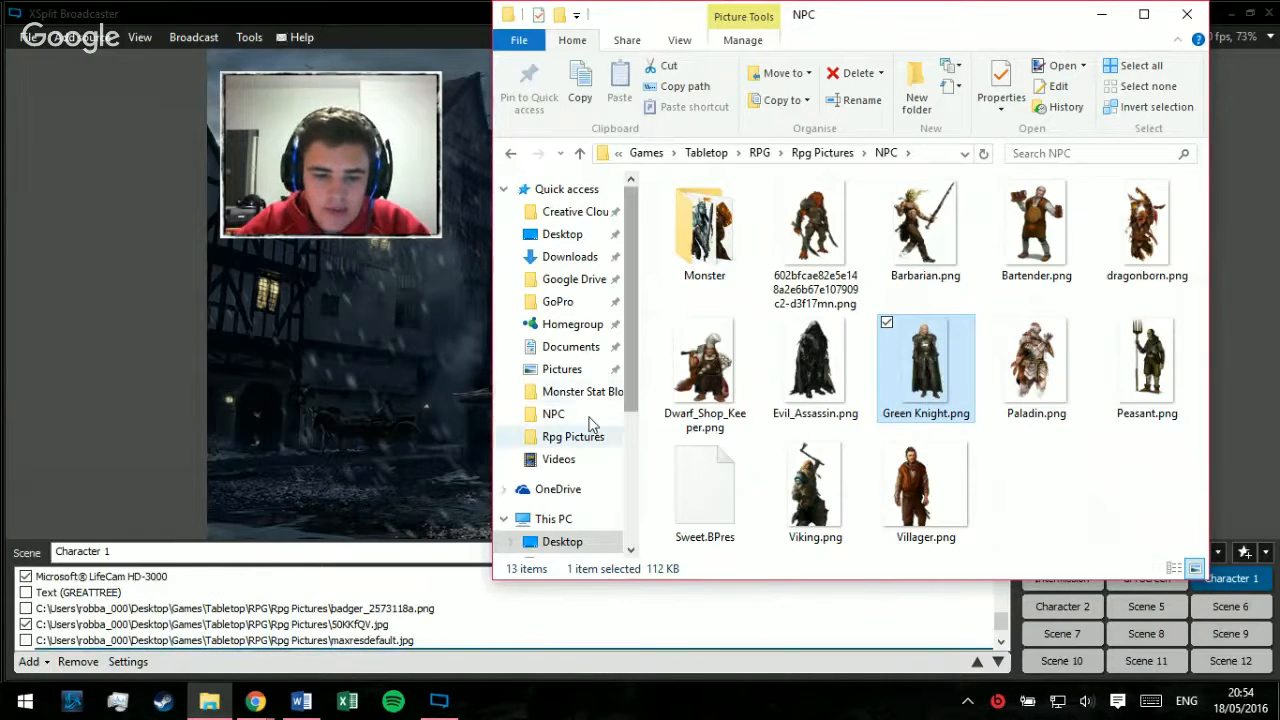
Step: Switch back to XSplit Broadcaster and enlarge the Green Knight image proportionally to the preview's full height, placing it right of centre
click(135, 395)
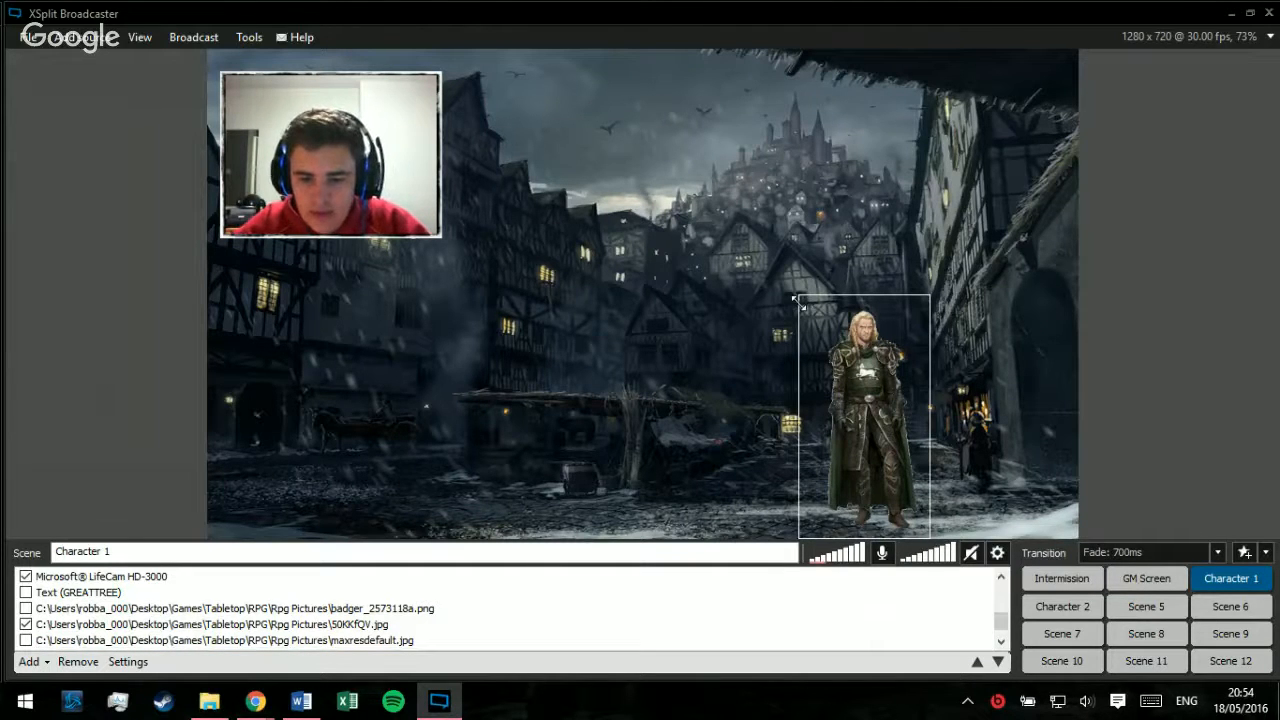
drag(797, 299, 666, 50)
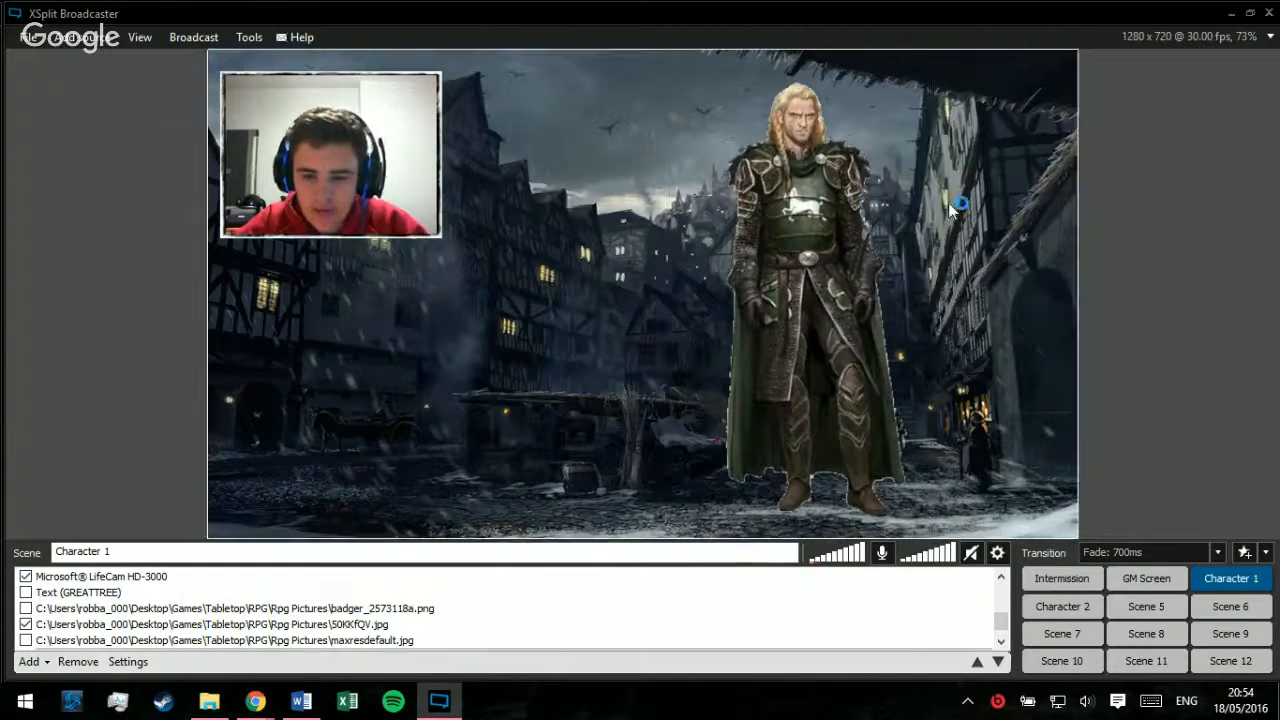
mouse_move(798, 277)
mouse_down()
mouse_move(808, 313)
mouse_move(811, 290)
mouse_up()
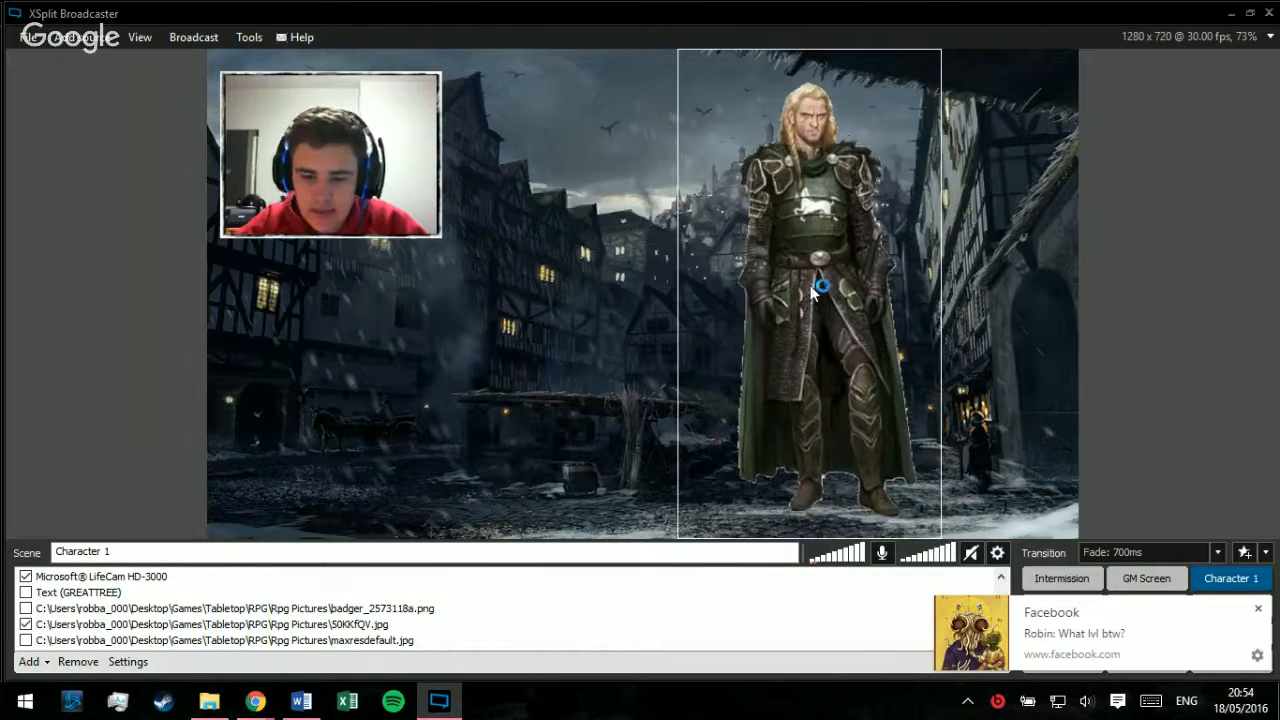
Step: Turn on Enhance Resize and turn off Keep Aspect Ratio for the Green Knight image
right_click(828, 348)
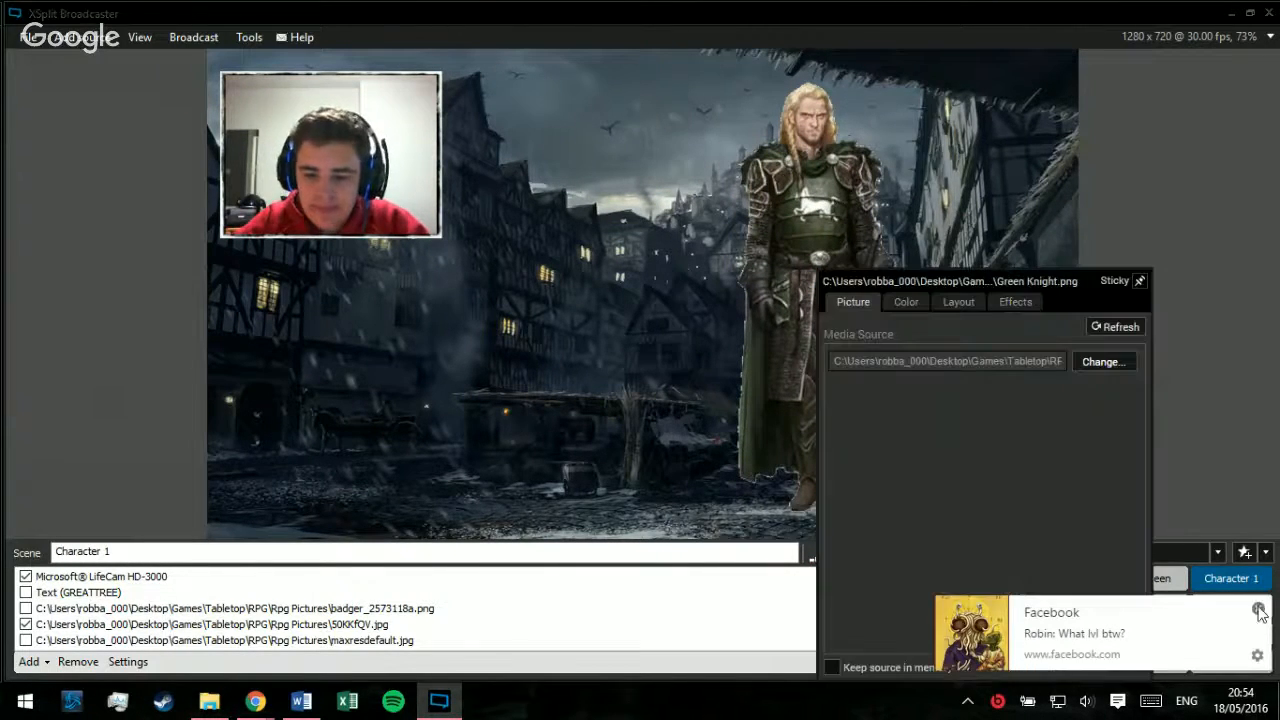
click(1256, 611)
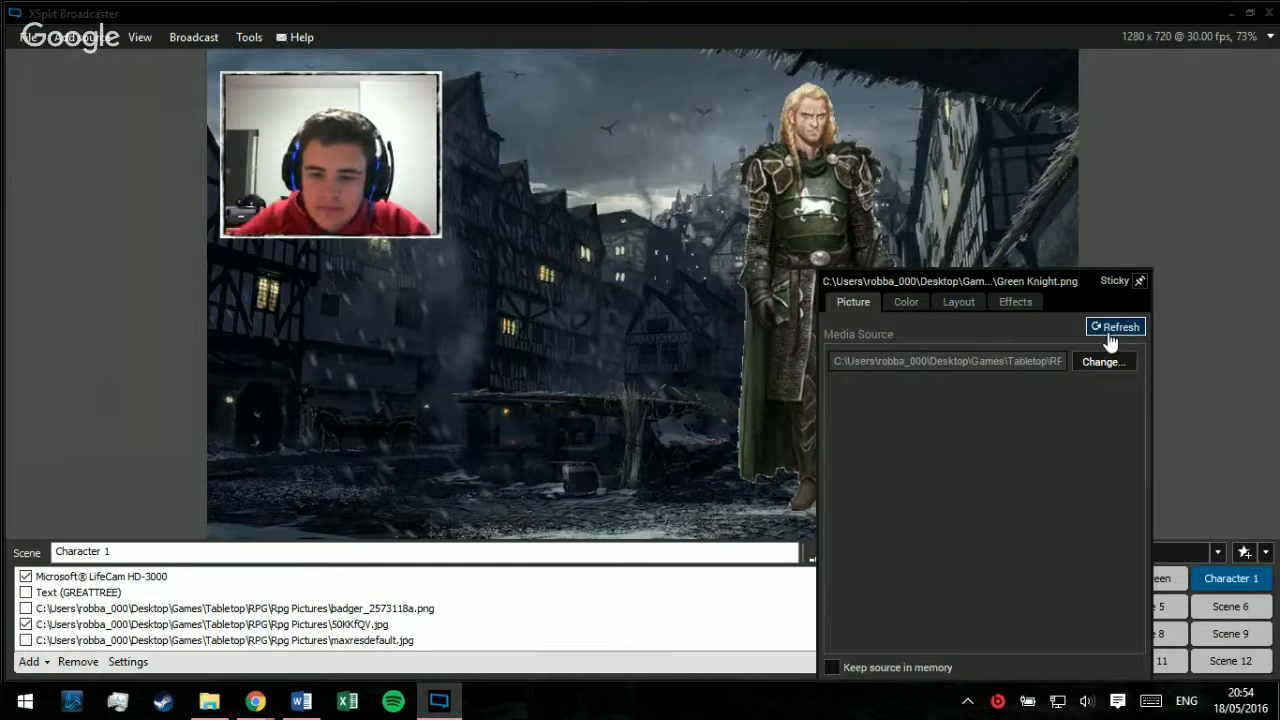
click(960, 301)
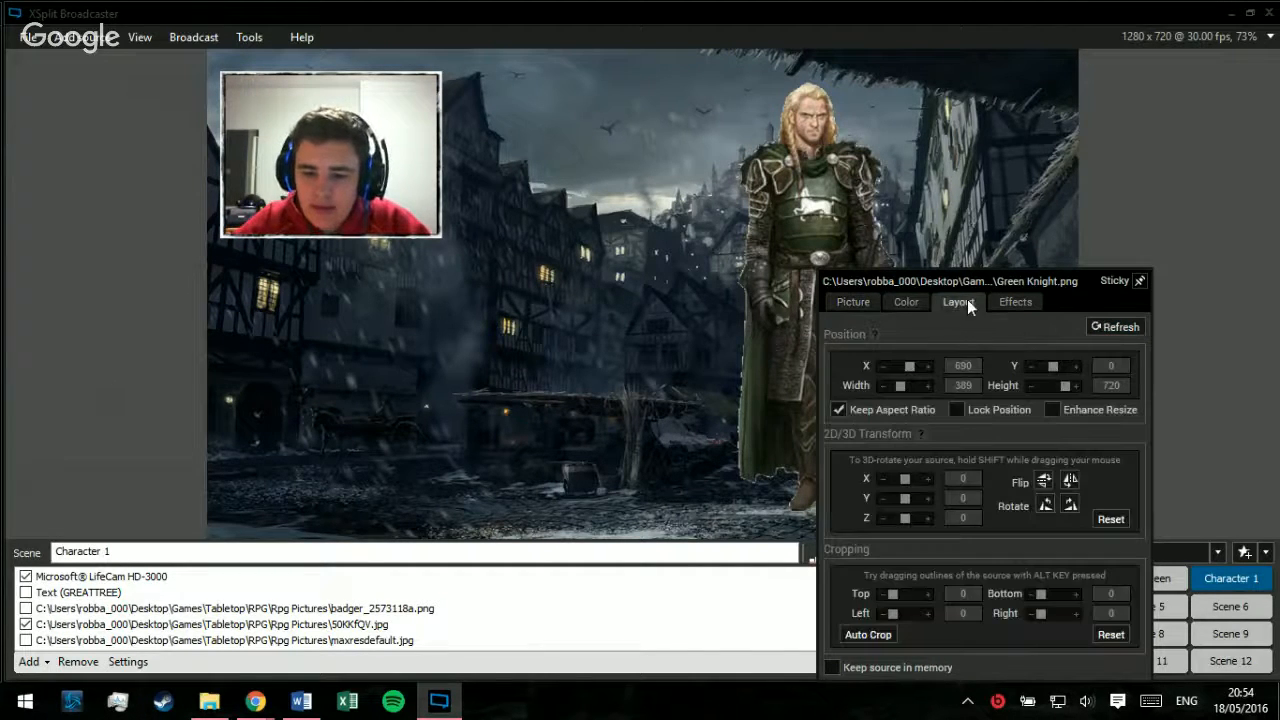
drag(1062, 281, 1198, 187)
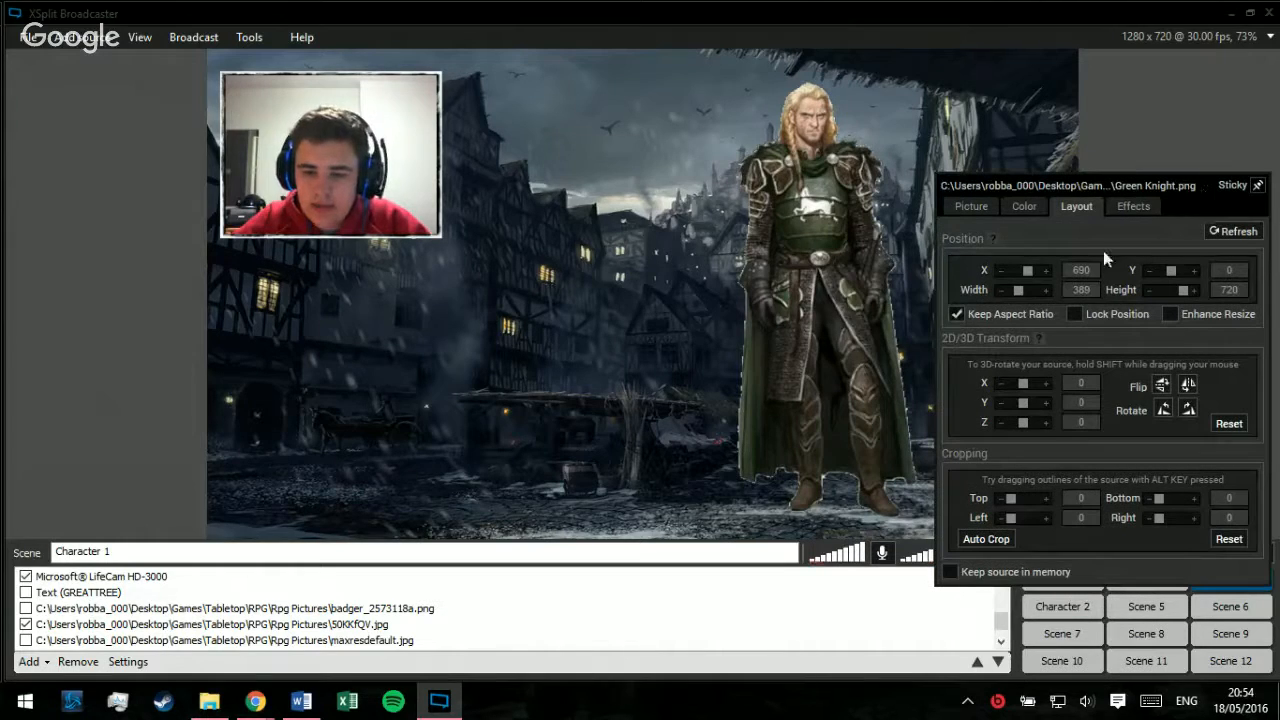
click(1178, 318)
click(995, 316)
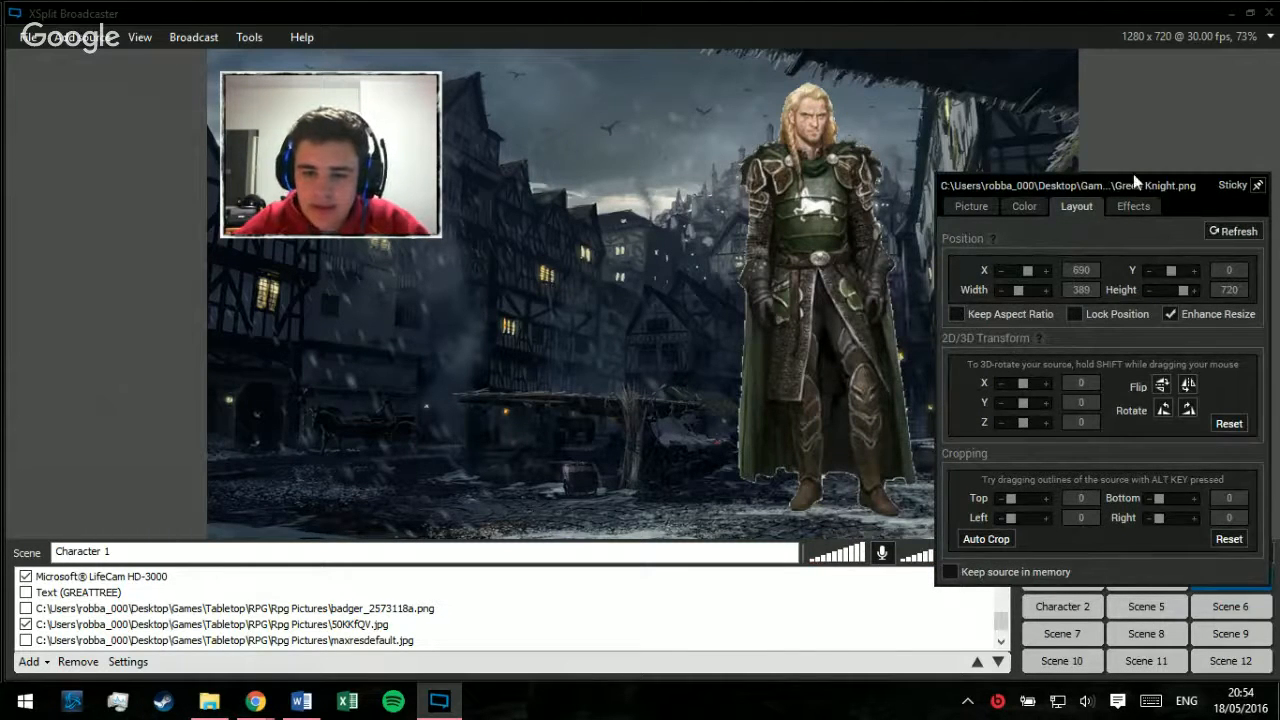
Step: Stretch the Green Knight image horizontally towards the preview's right edge and shift it back closer to the centre
drag(872, 222, 1084, 278)
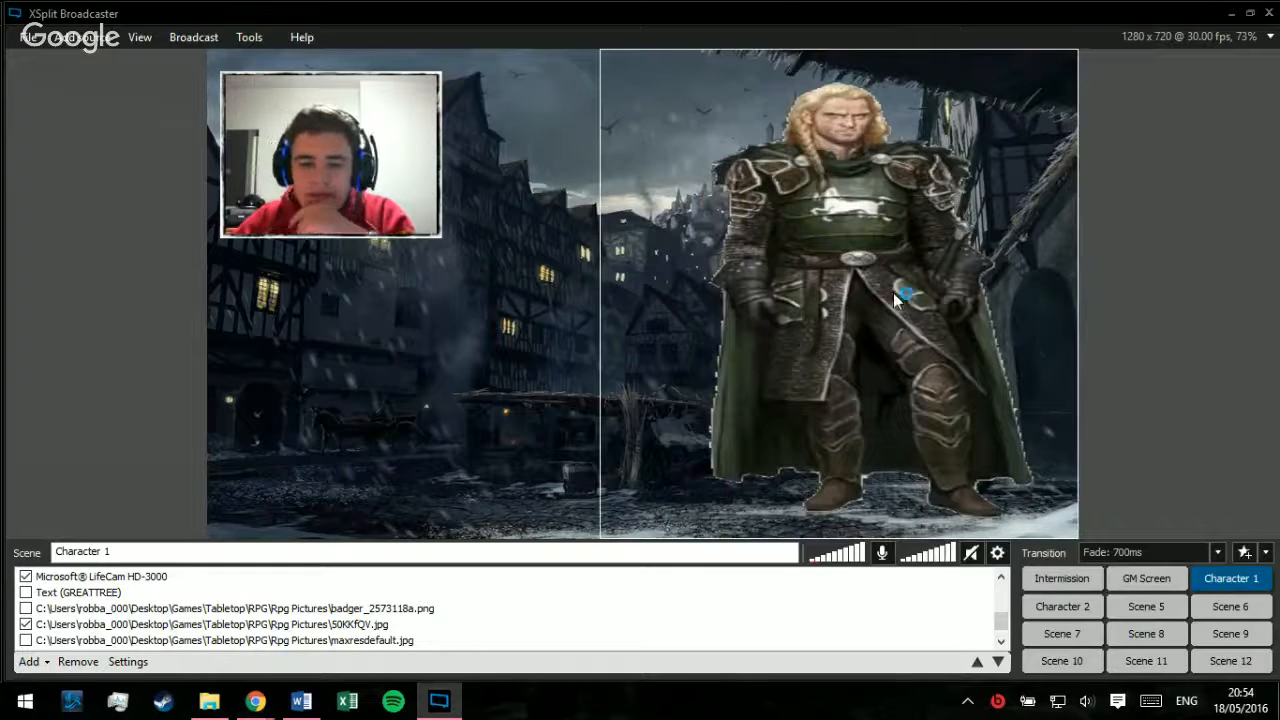
drag(812, 322, 745, 325)
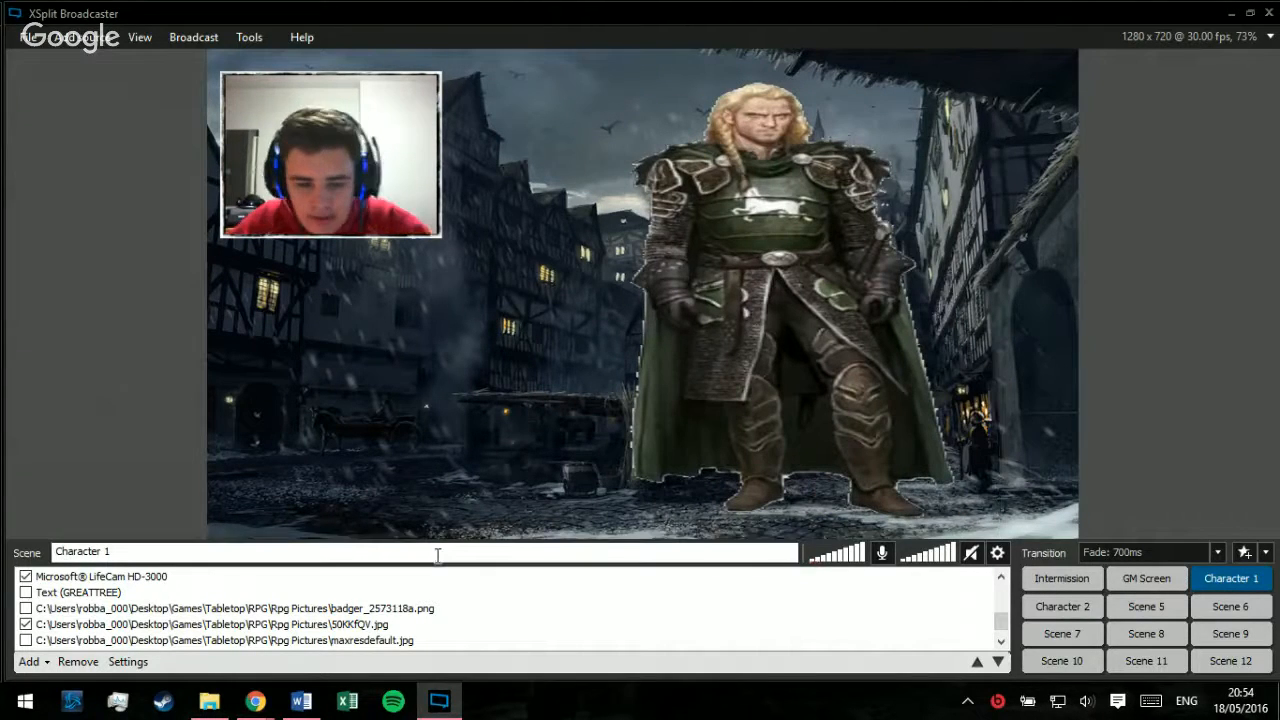
Step: Switch to Chrome and search Google Images for "warrior fantasy art" in a new tab
mouse_move(270, 702)
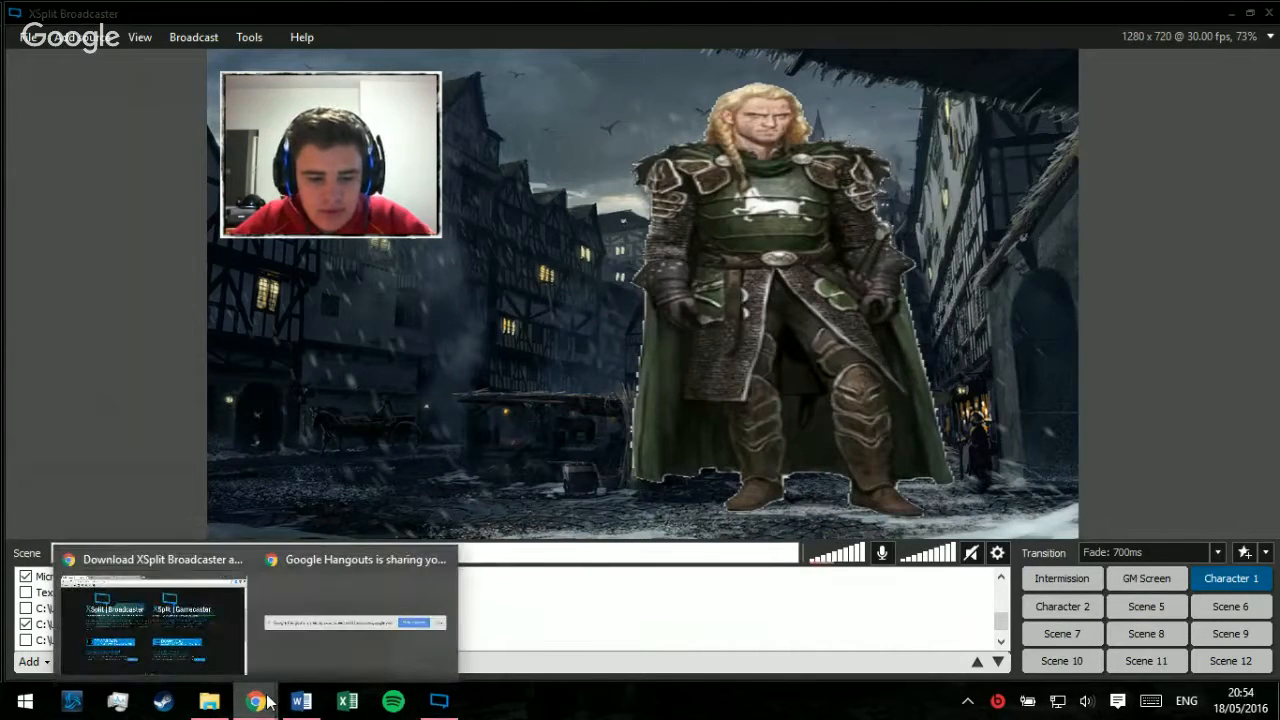
click(228, 608)
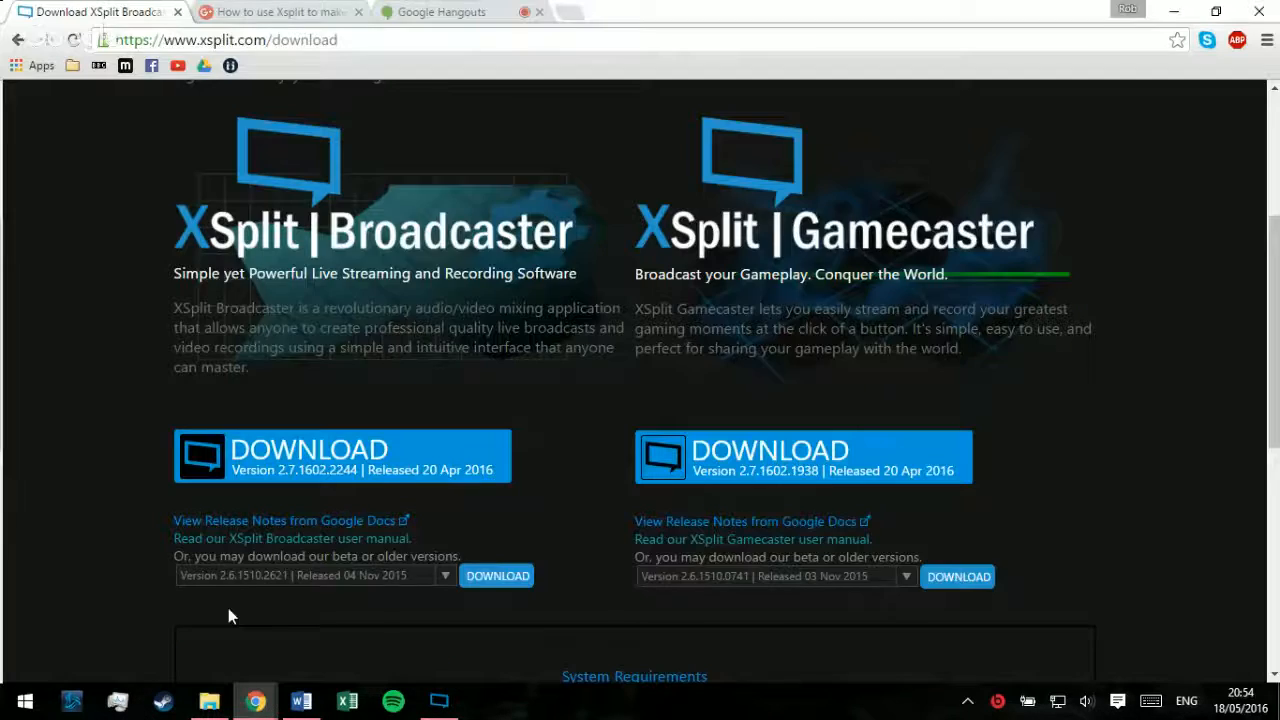
click(567, 13)
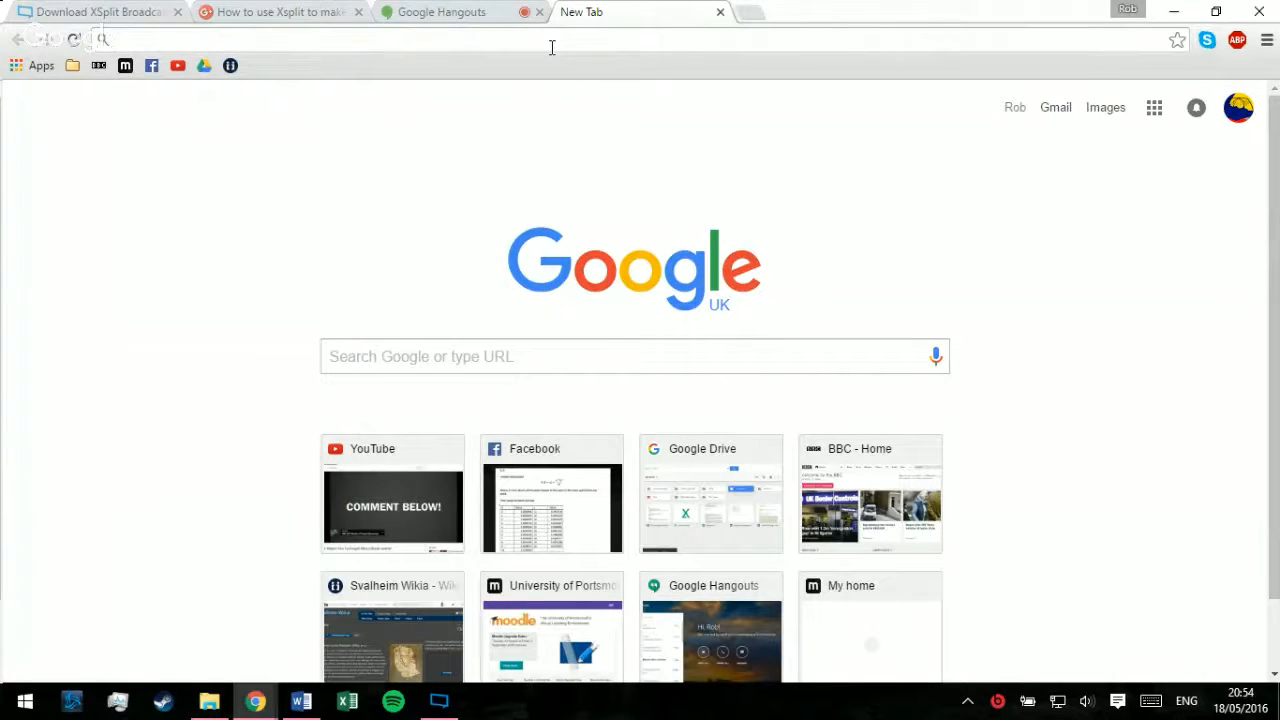
text(warrior fam)
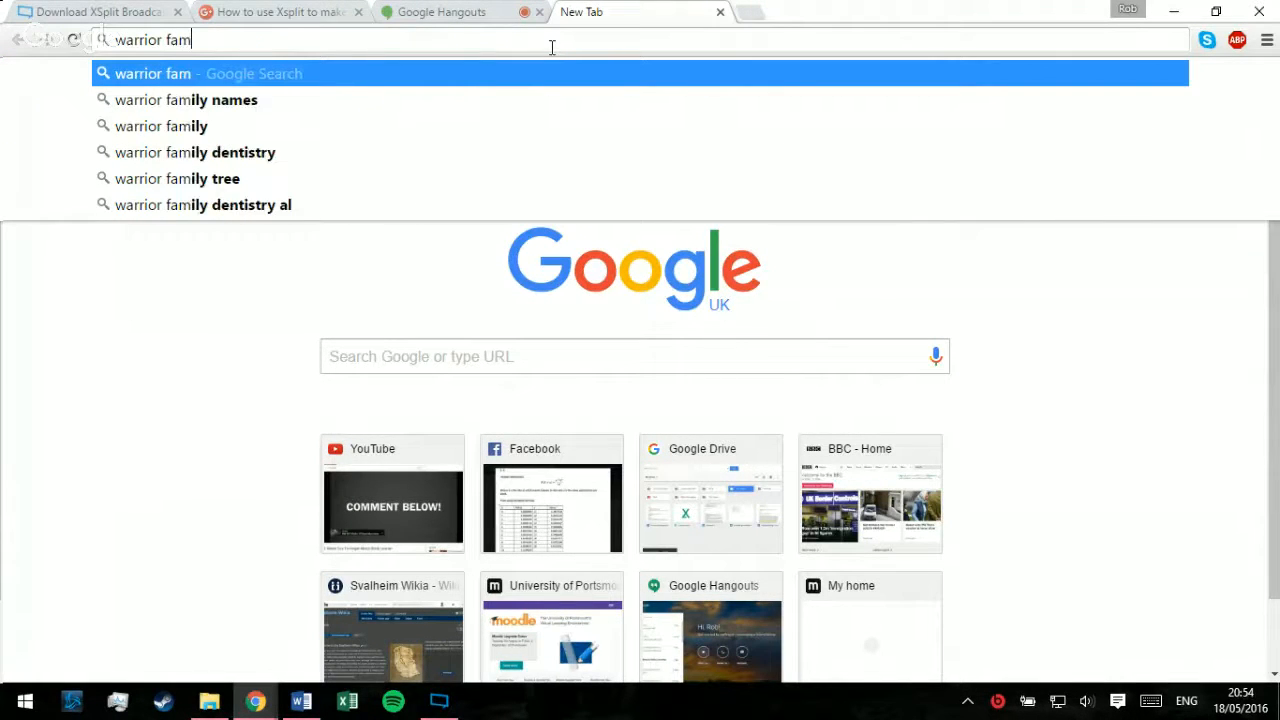
key(BackSpace)
text(ntasy art)
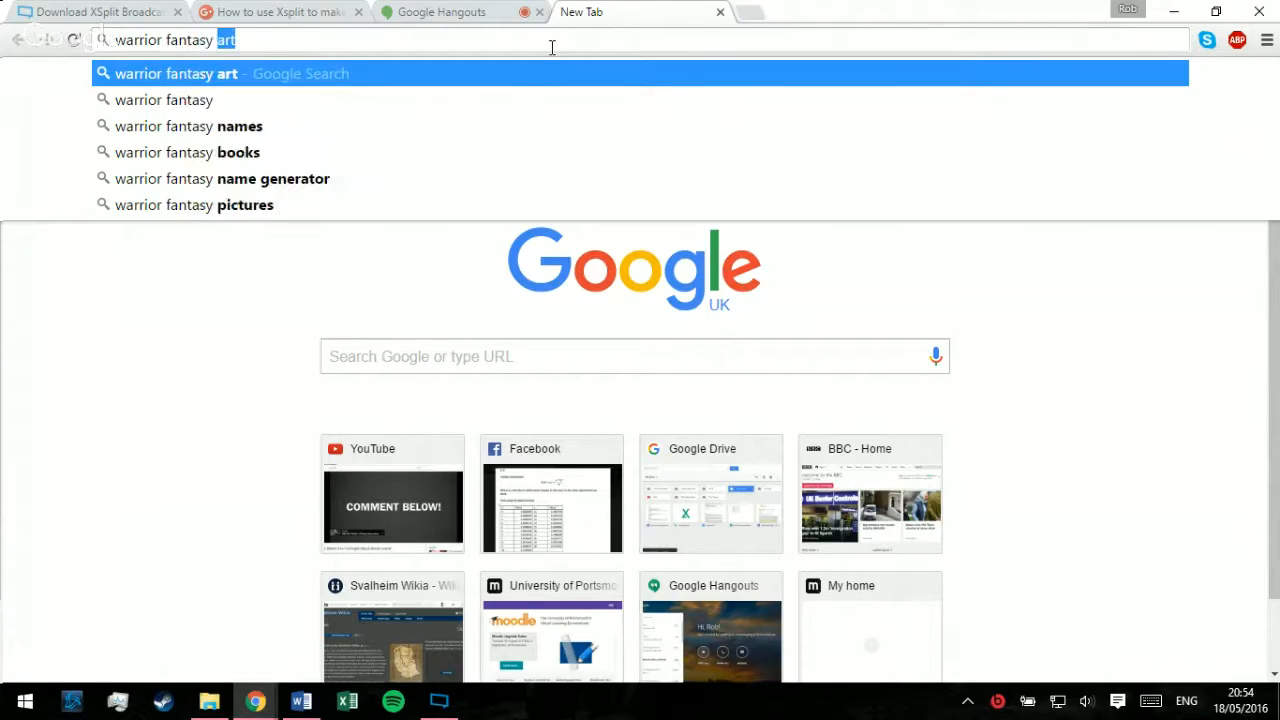
key(Return)
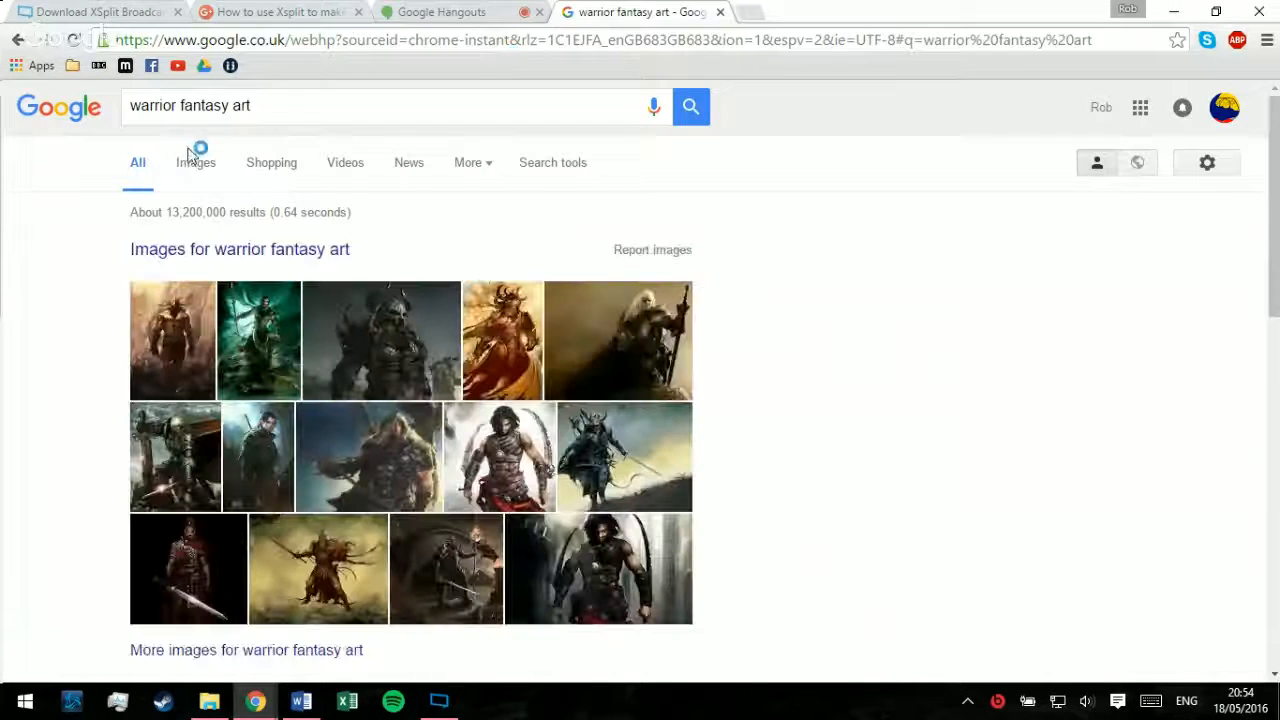
click(193, 160)
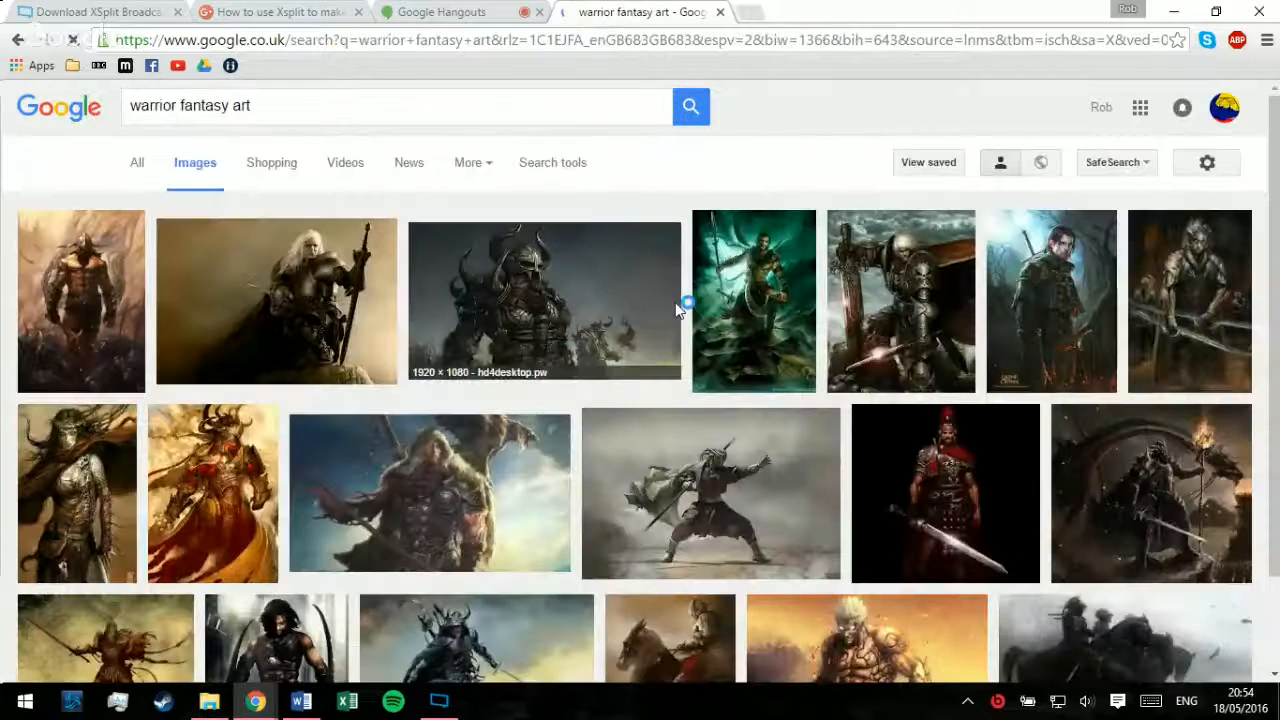
Step: Browse the image results and open the preview of the horned knight with sword and shield on a white background
scroll(1062, 410, down, 2)
scroll(1044, 402, down, 1)
scroll(911, 429, down, 1)
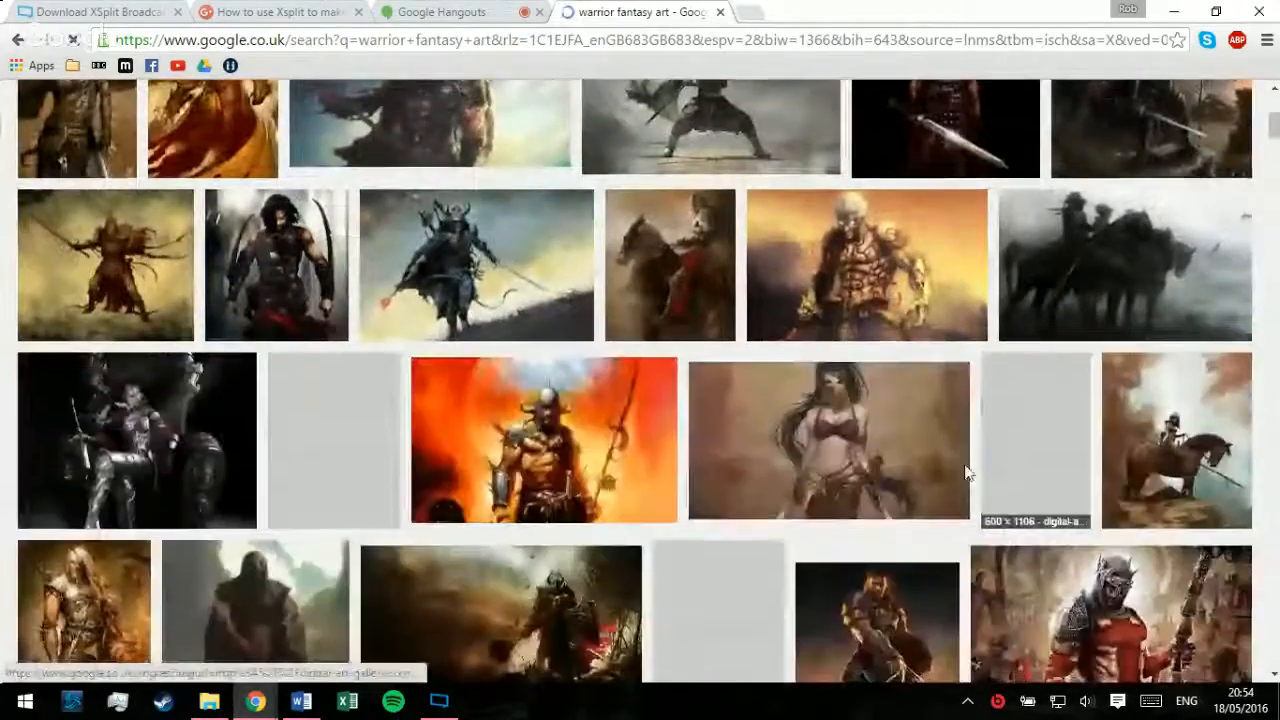
scroll(905, 422, up, 3)
scroll(895, 412, down, 3)
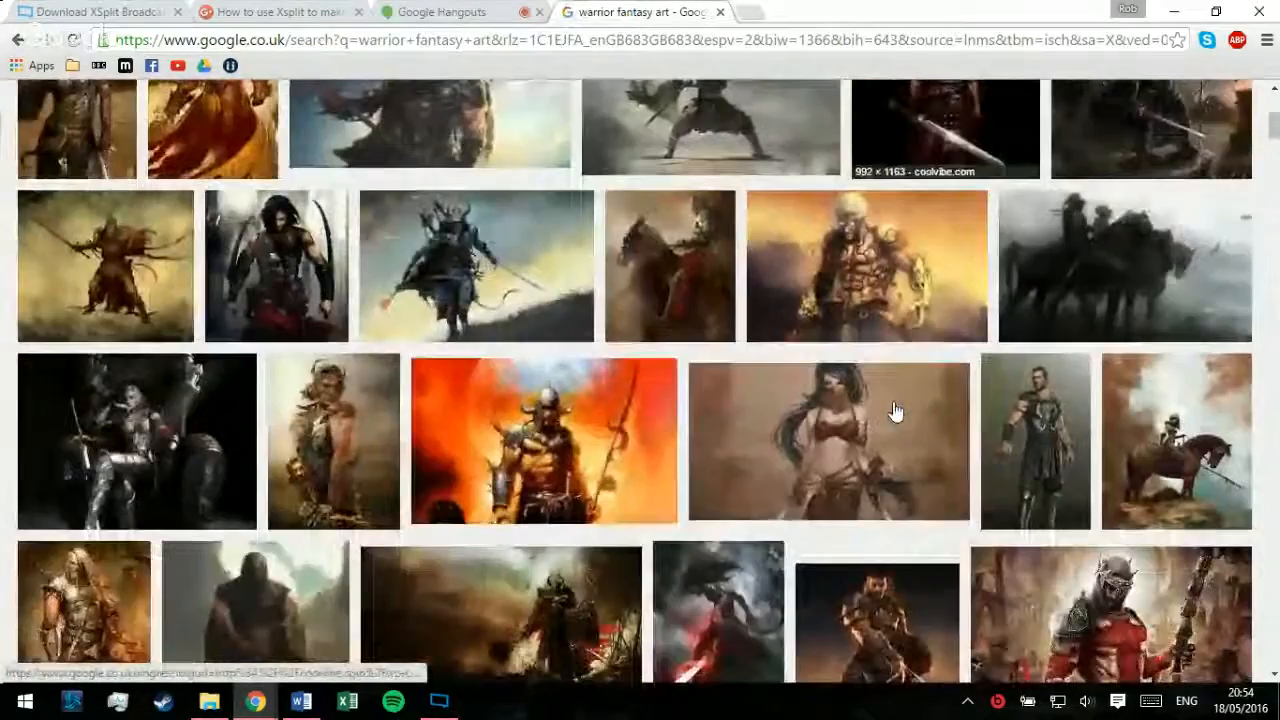
scroll(895, 412, down, 10)
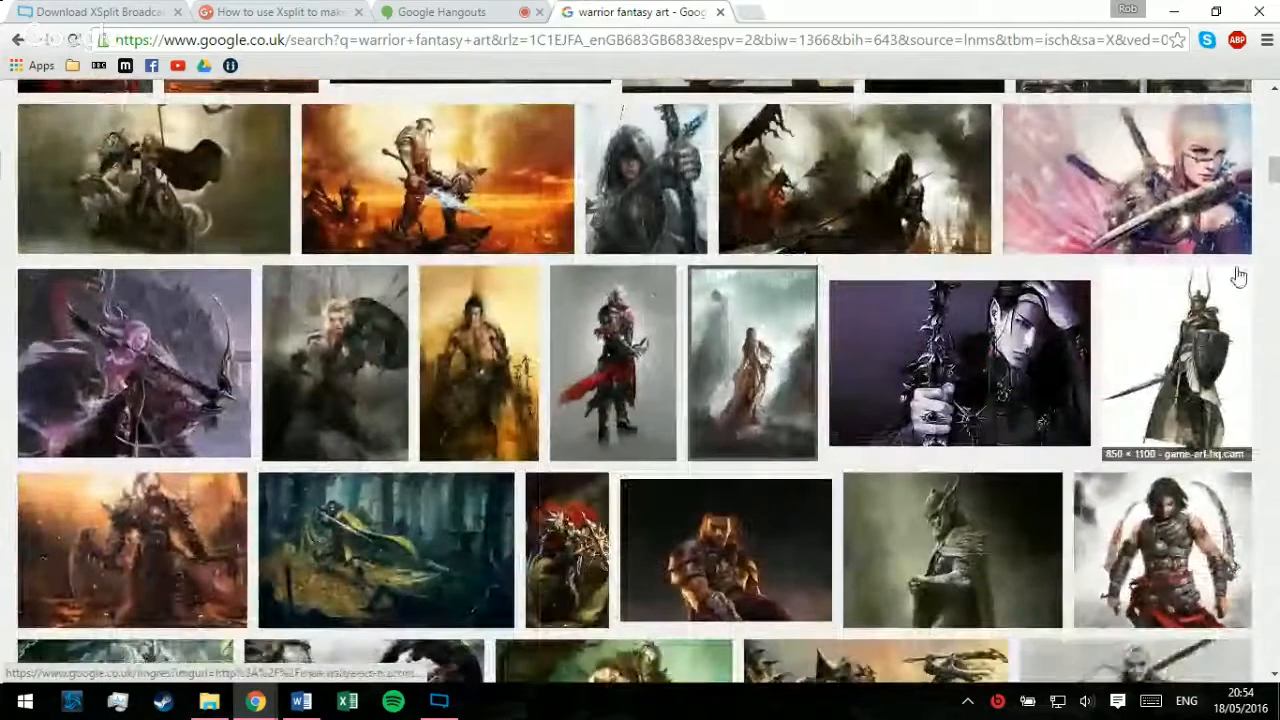
click(1175, 340)
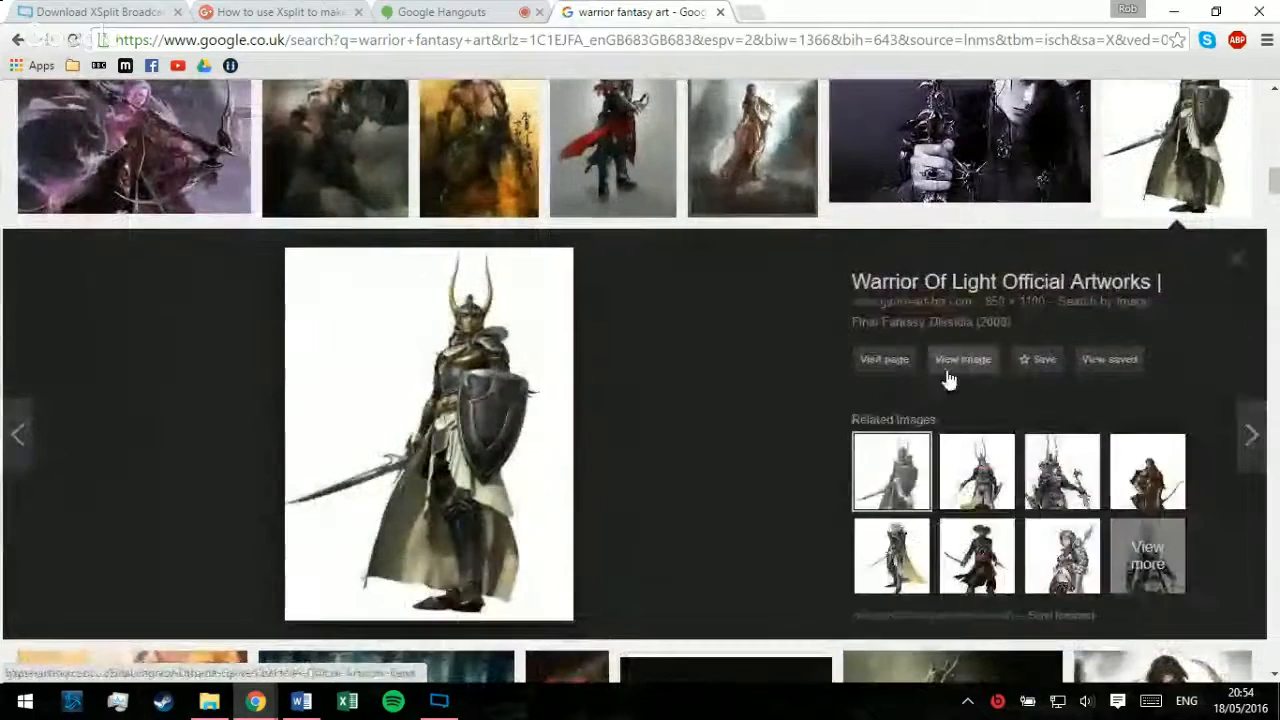
Step: Try to open the horned knight picture at full size and close the tab that opens
click(943, 362)
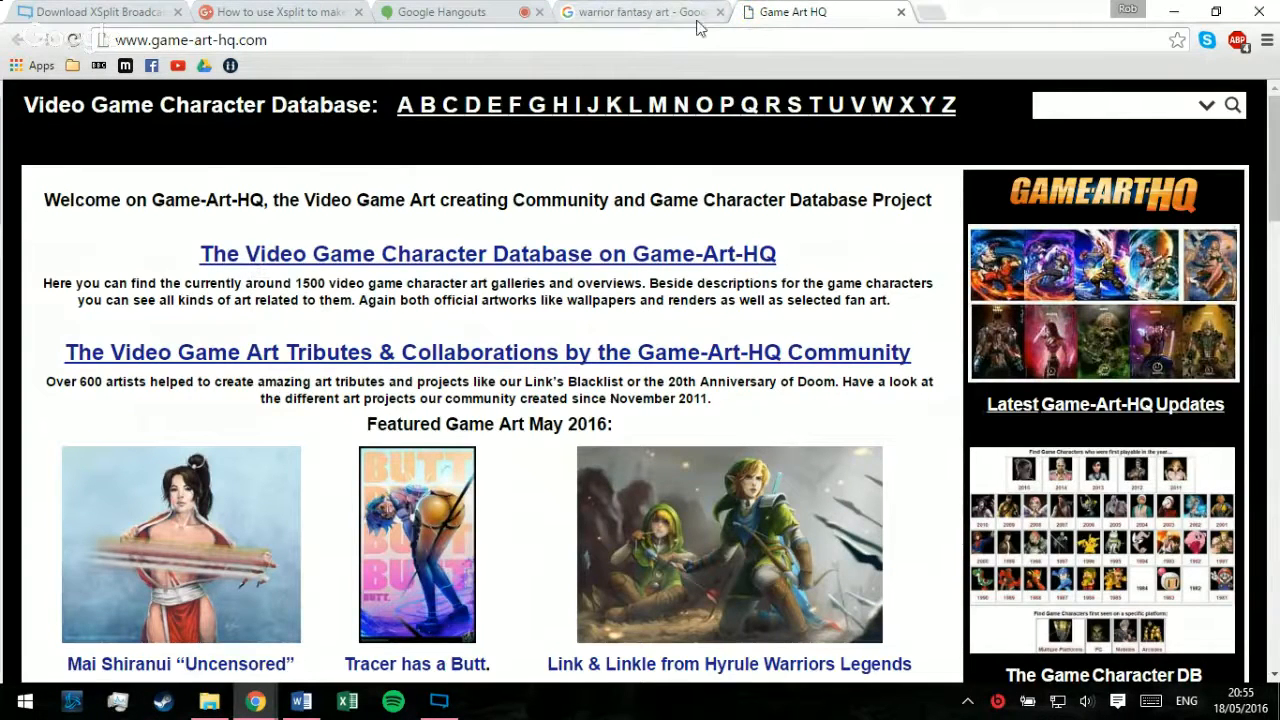
click(901, 12)
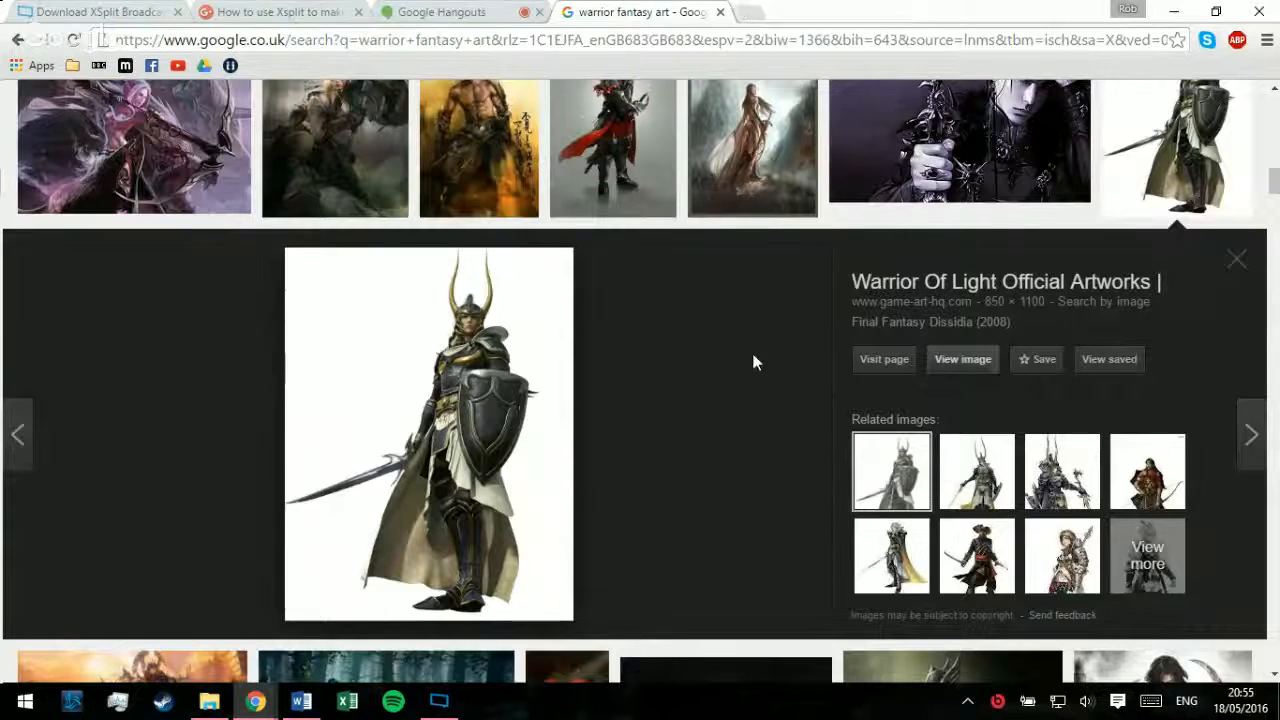
Step: Browse the warrior image results for the teal-clad woman with crossed swords on a grey background and open that picture at full size
scroll(656, 316, down, 1)
scroll(650, 320, down, 10)
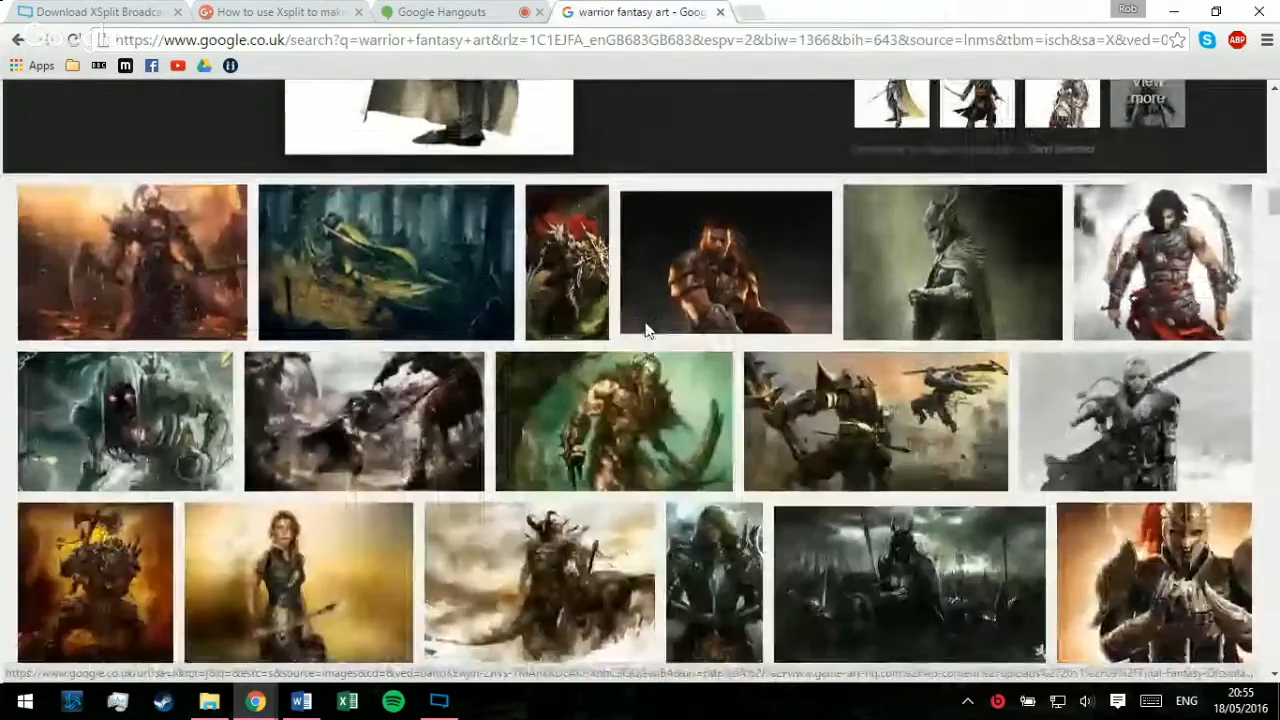
scroll(636, 300, down, 9)
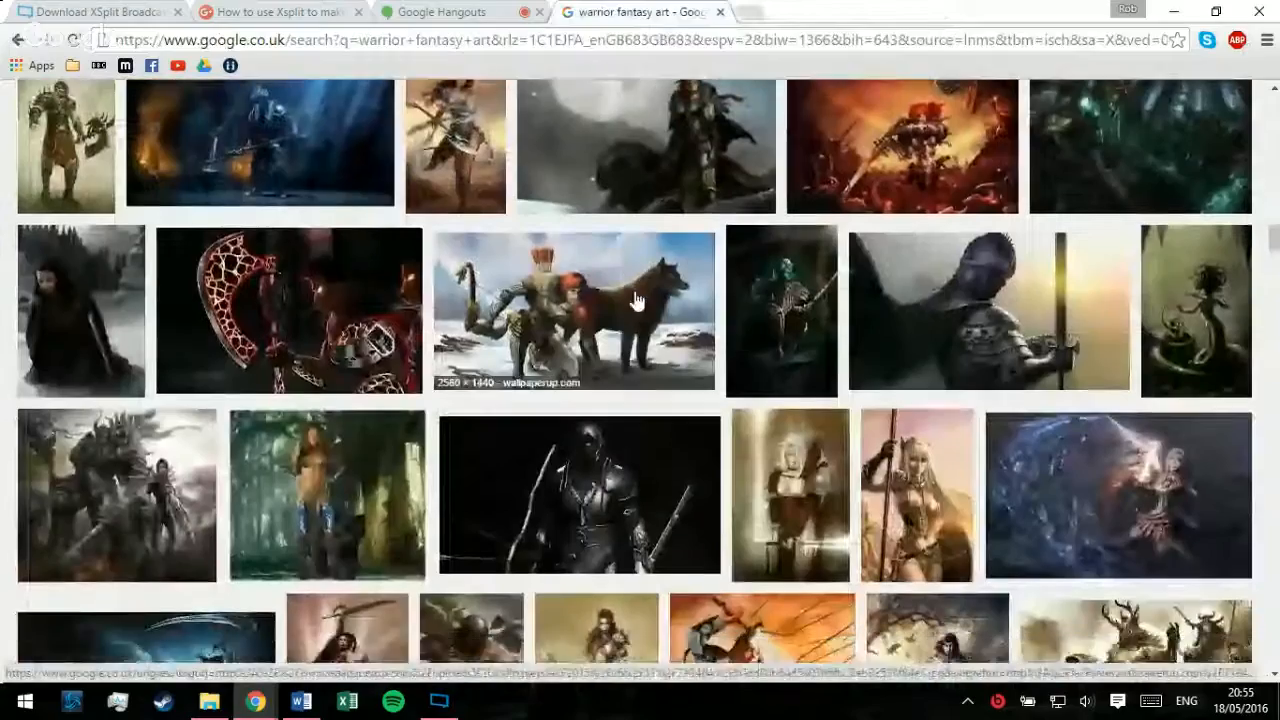
scroll(632, 297, down, 3)
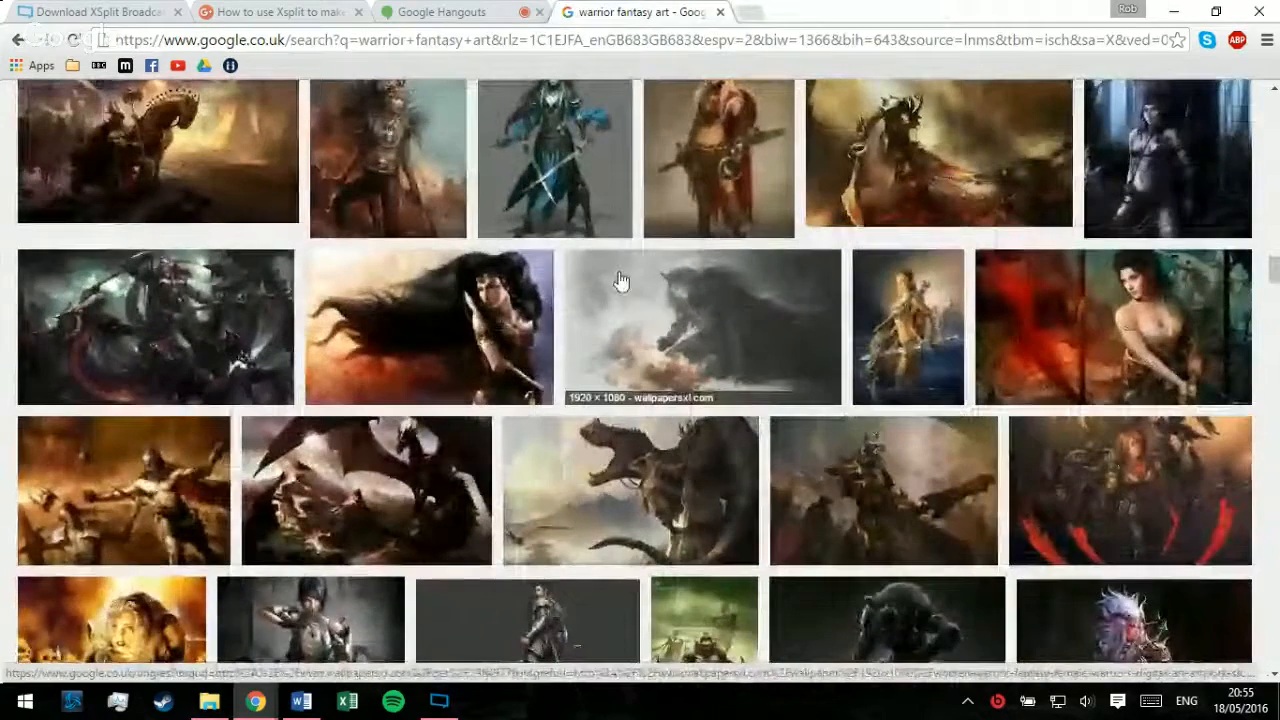
scroll(621, 281, up, 2)
right_click(598, 258)
click(578, 264)
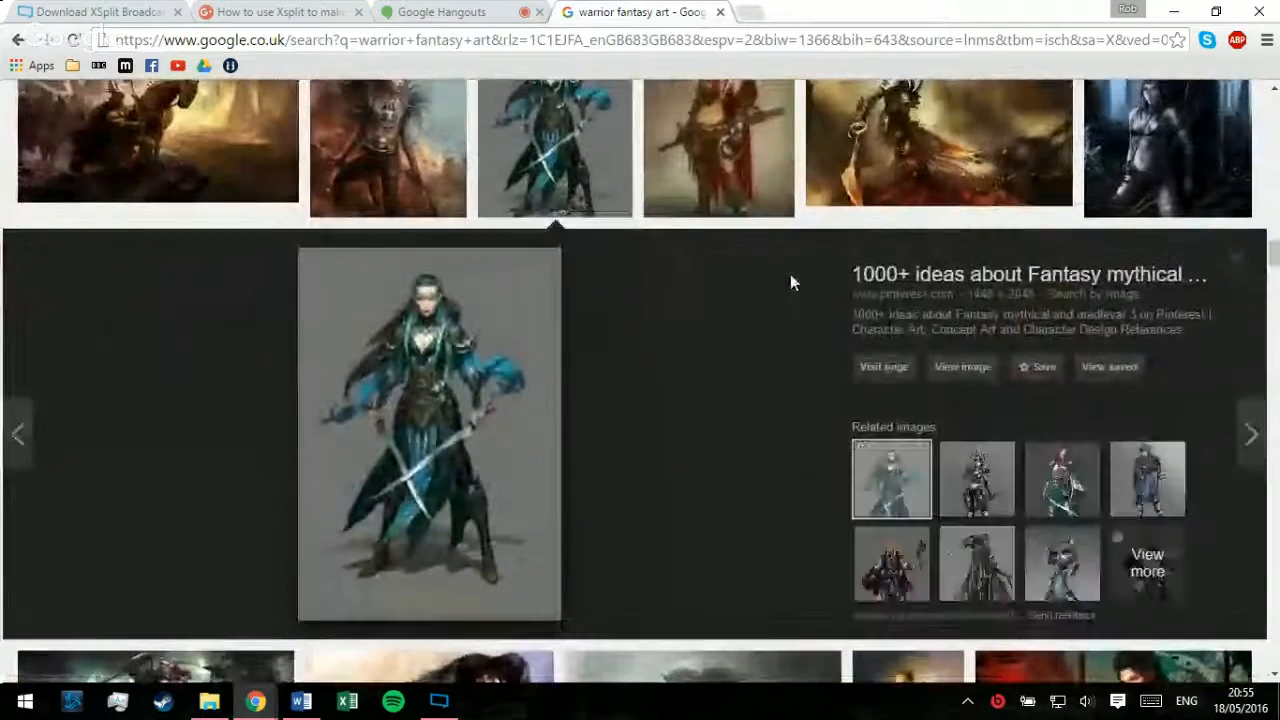
click(960, 366)
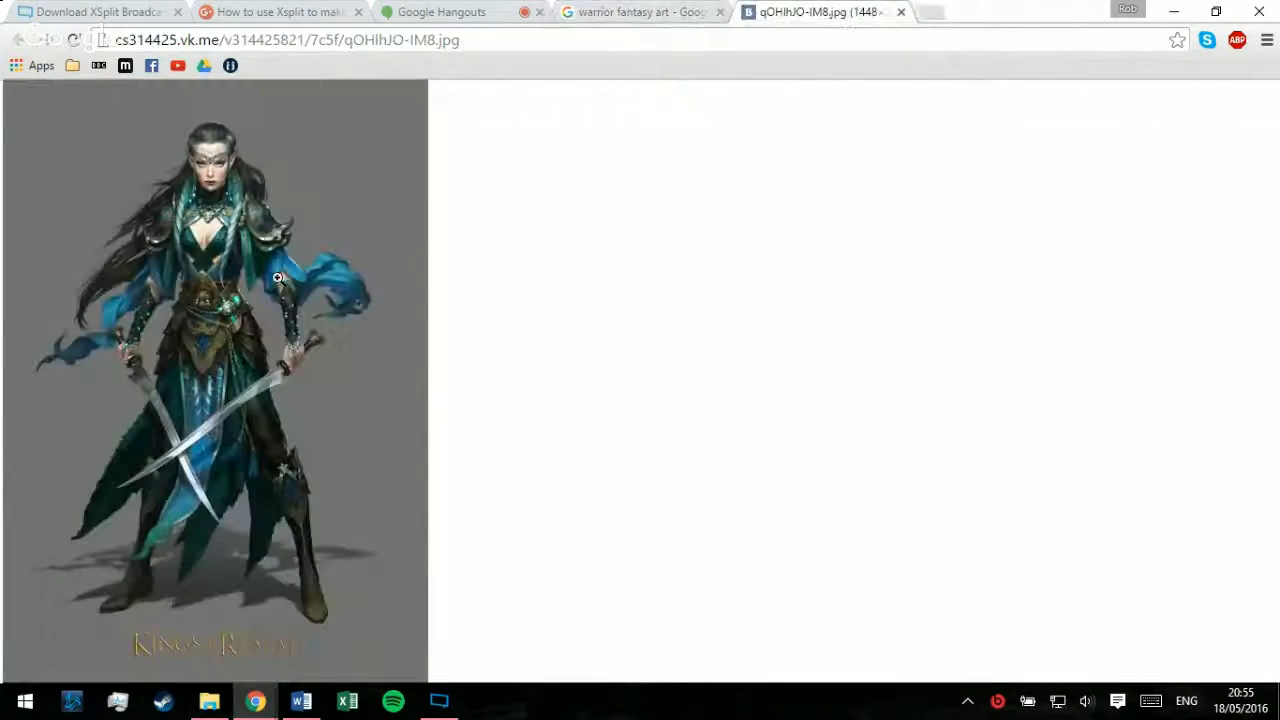
Step: Save the picture as "guy" in the NPC folder inside Rpg Pictures and close its tab
right_click(282, 281)
click(412, 312)
double_click(237, 172)
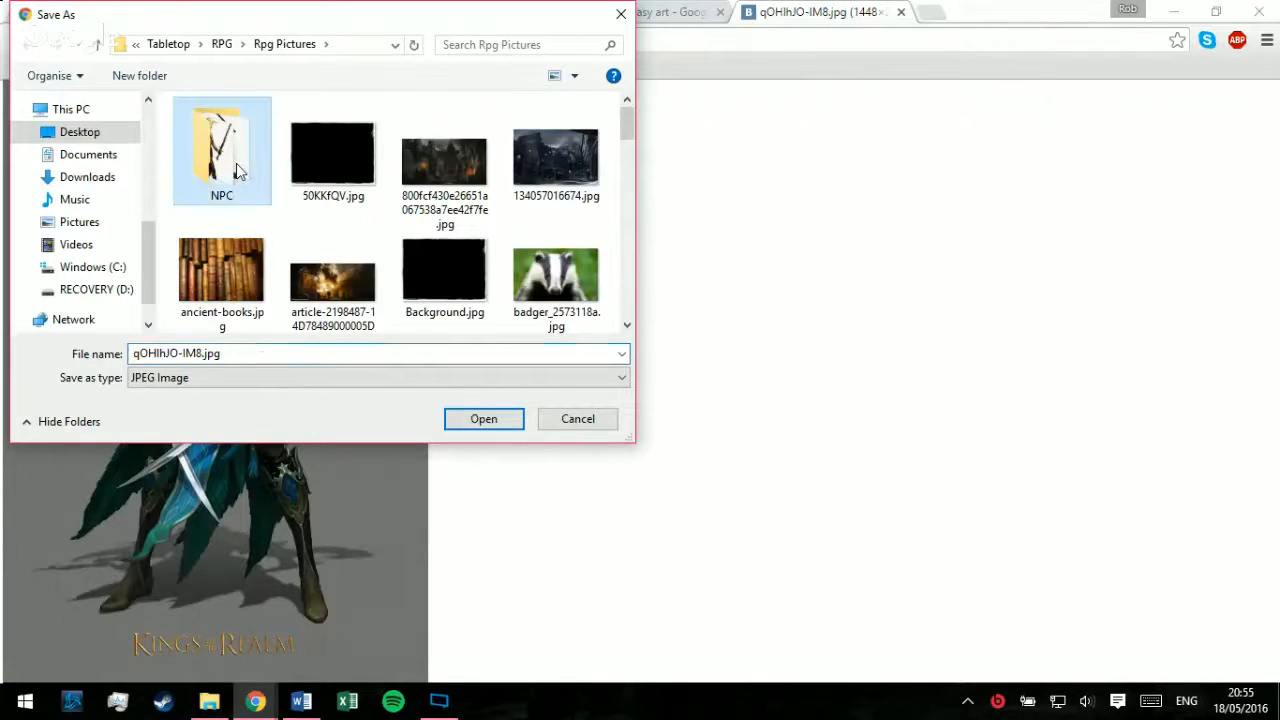
text(guy)
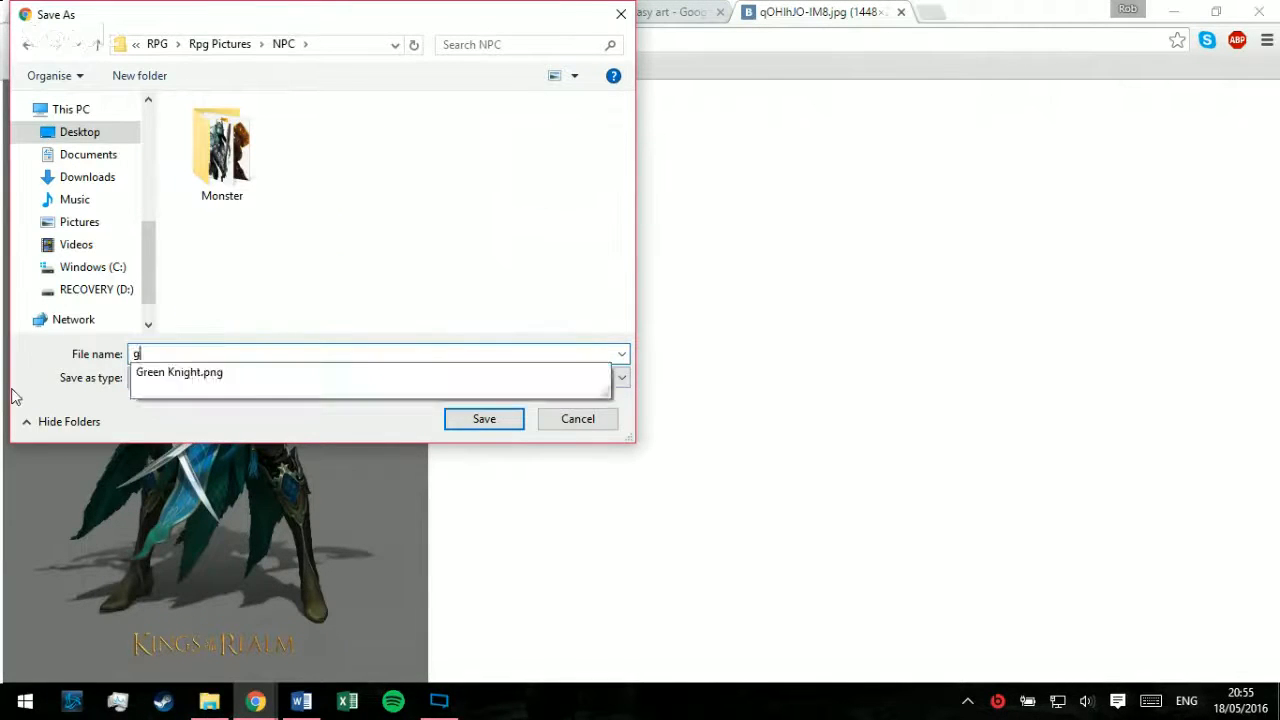
key(Return)
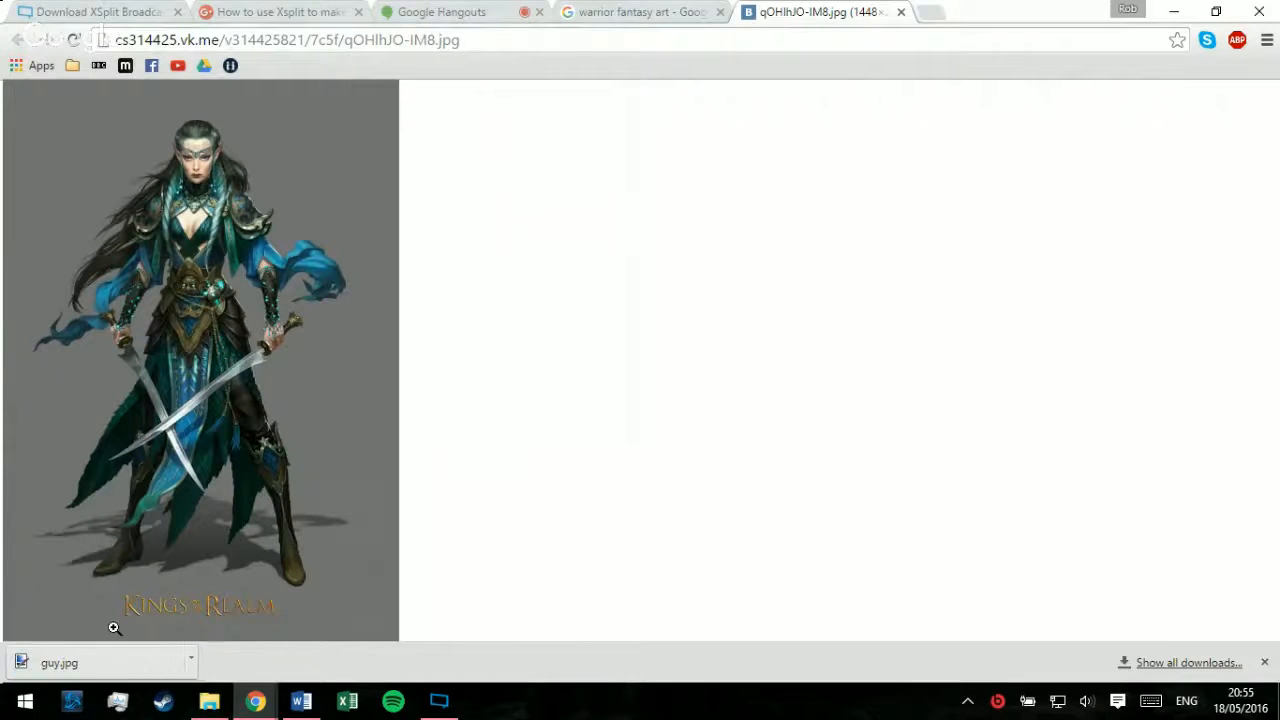
click(901, 12)
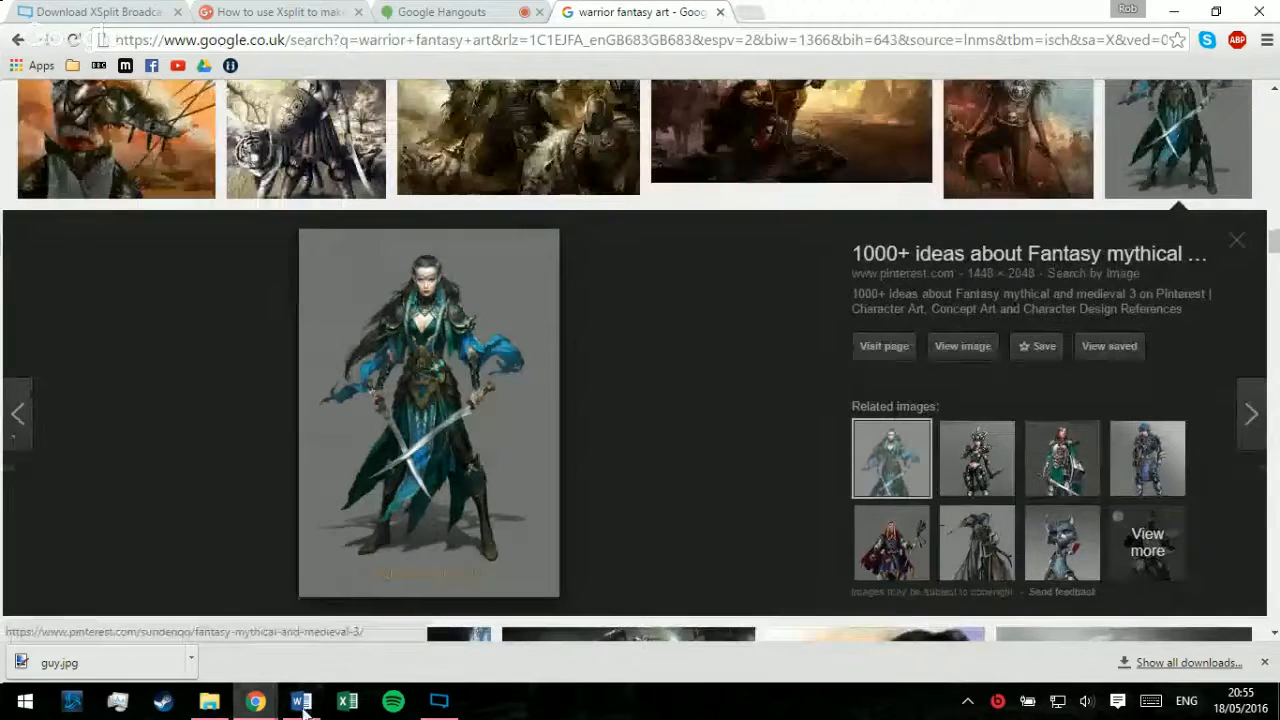
Step: Switch to XSplit Broadcaster and remove the Green Knight.png source from the Character 1 scene
click(425, 703)
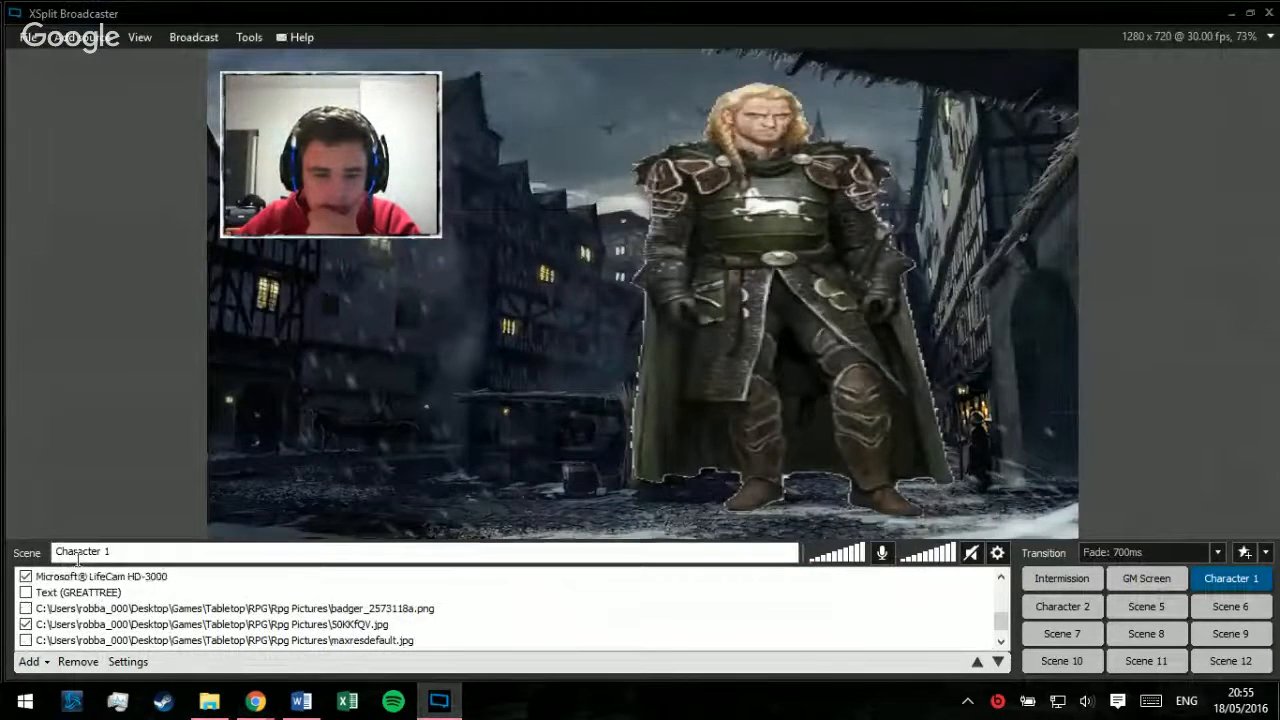
scroll(97, 593, down, 1)
click(144, 626)
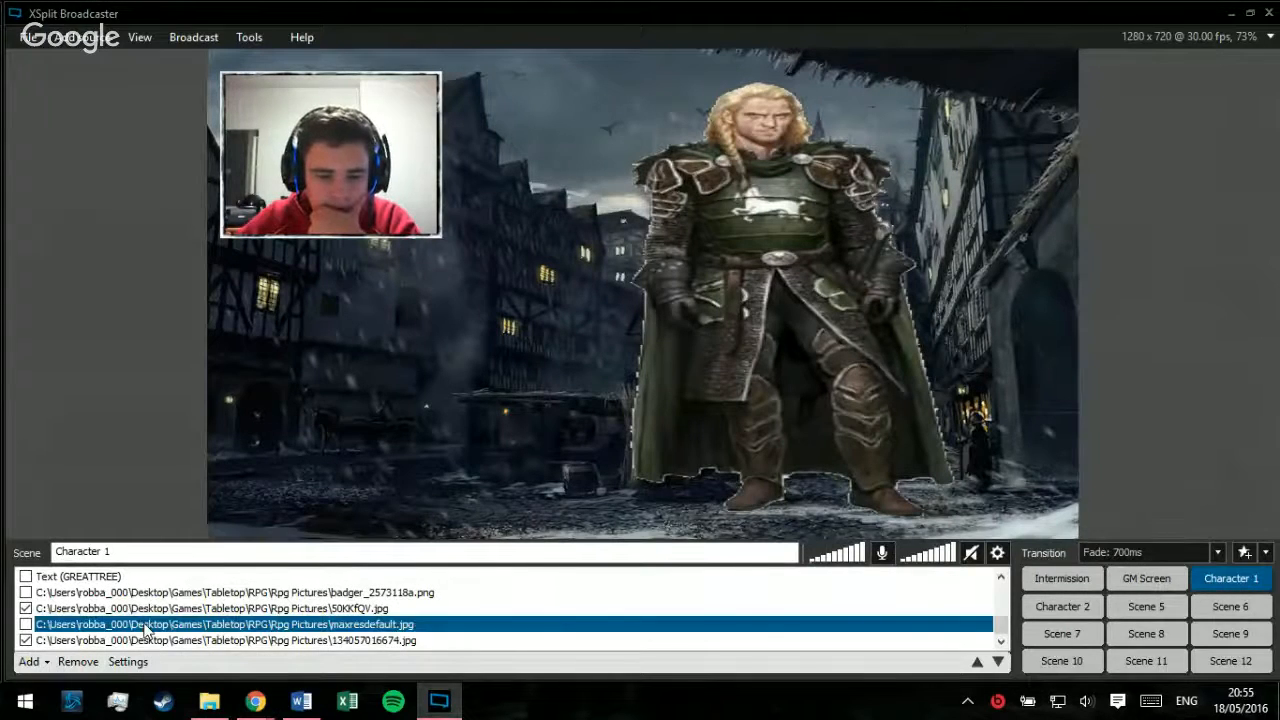
scroll(144, 617, up, 3)
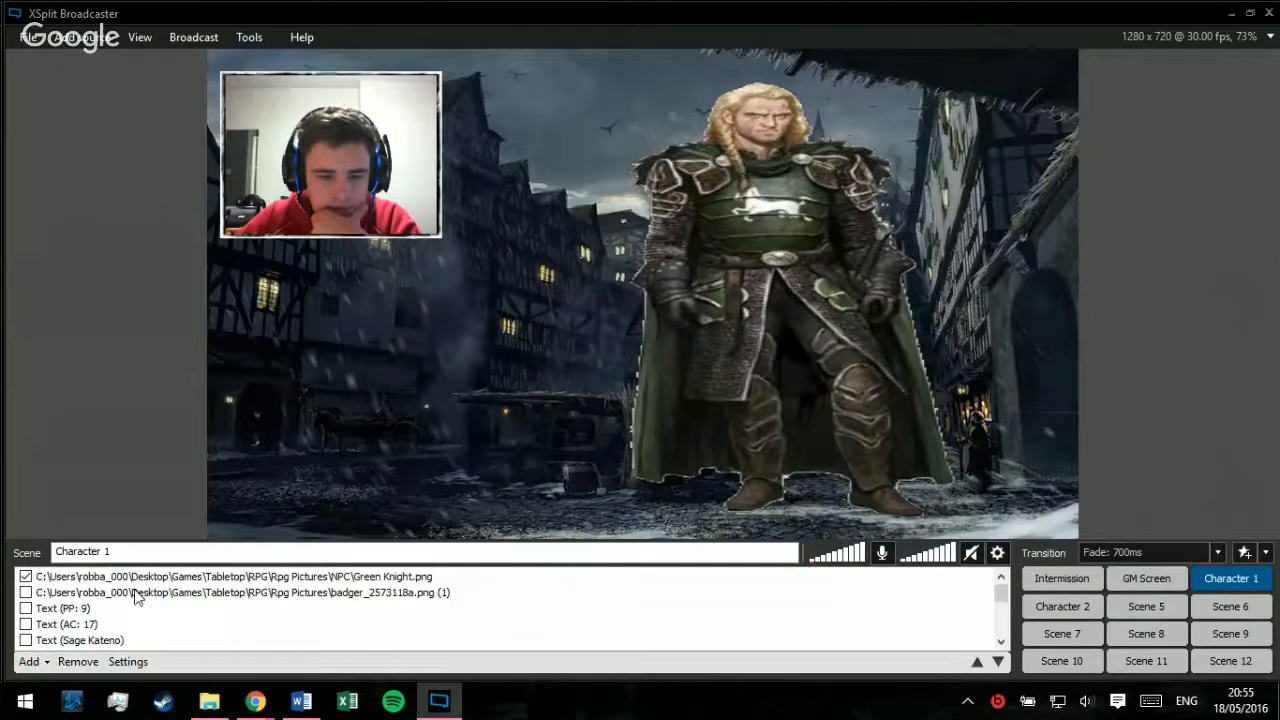
click(138, 580)
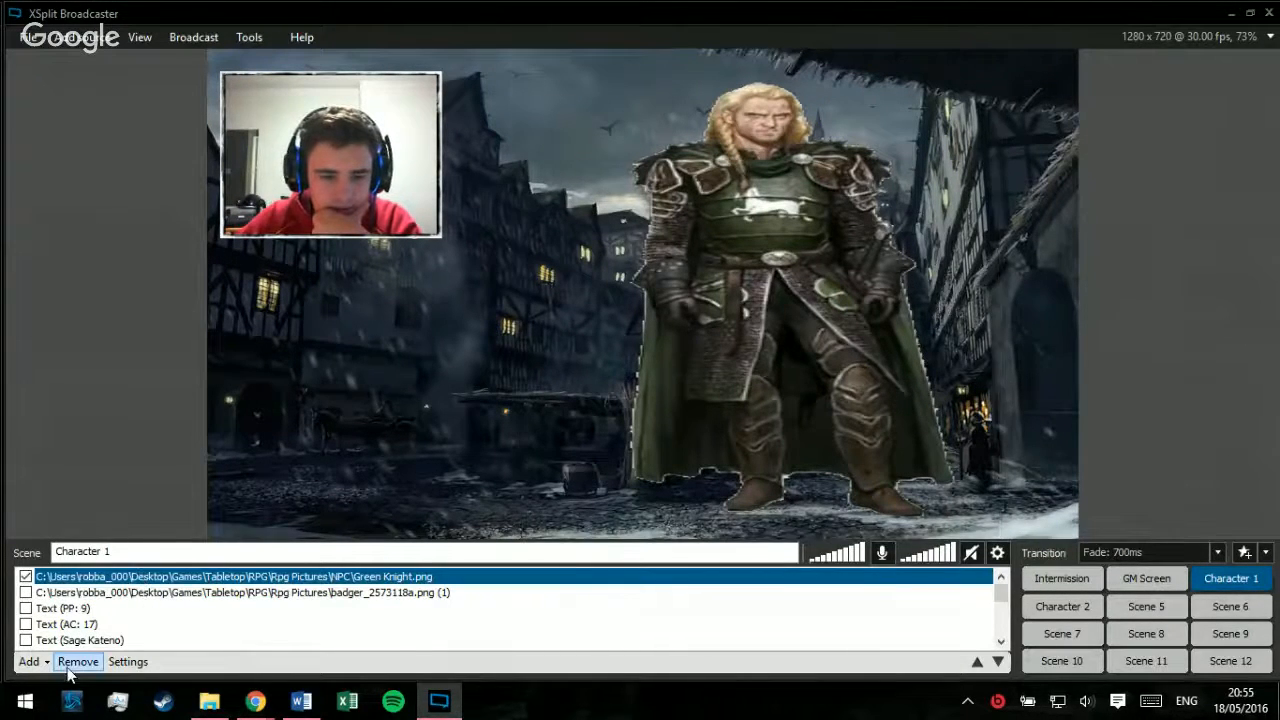
click(78, 661)
Step: Add guy.jpg from the NPC folder to the Character 1 scene, then enlarge and position it to the right of the webcam frame
click(209, 700)
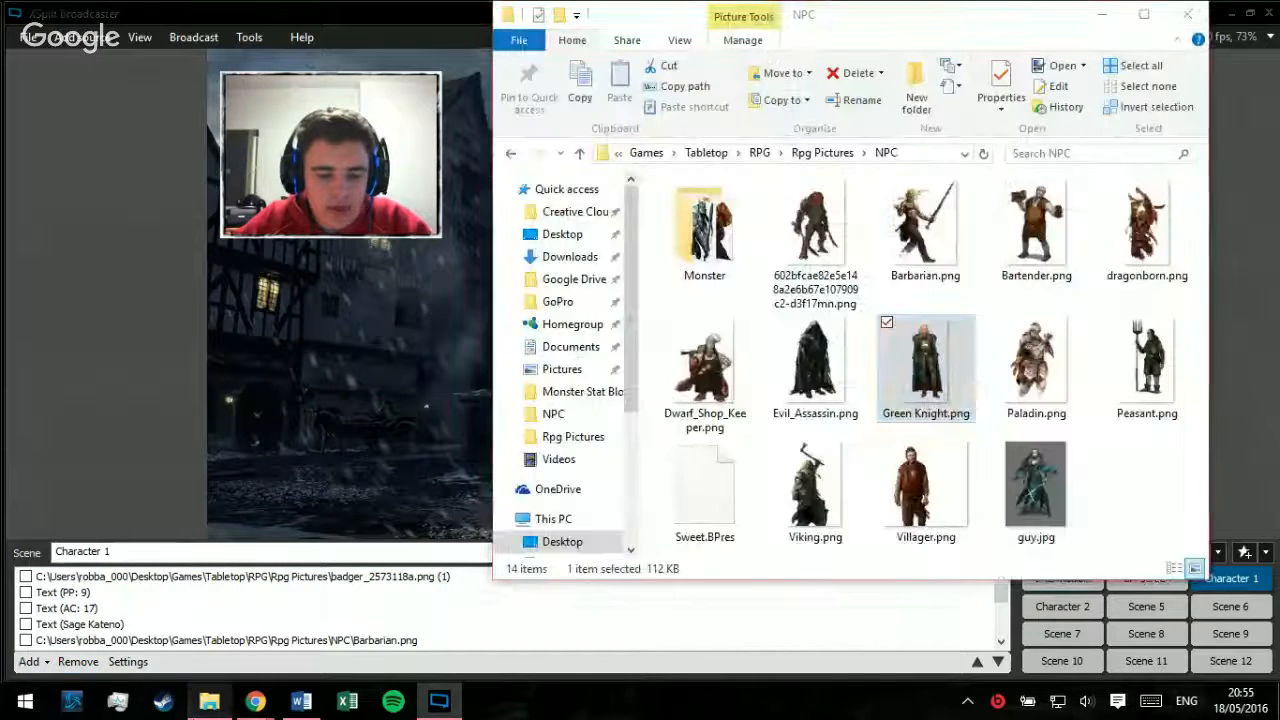
drag(1036, 485, 68, 433)
click(68, 433)
drag(597, 360, 537, 462)
drag(669, 274, 777, 120)
drag(657, 373, 787, 357)
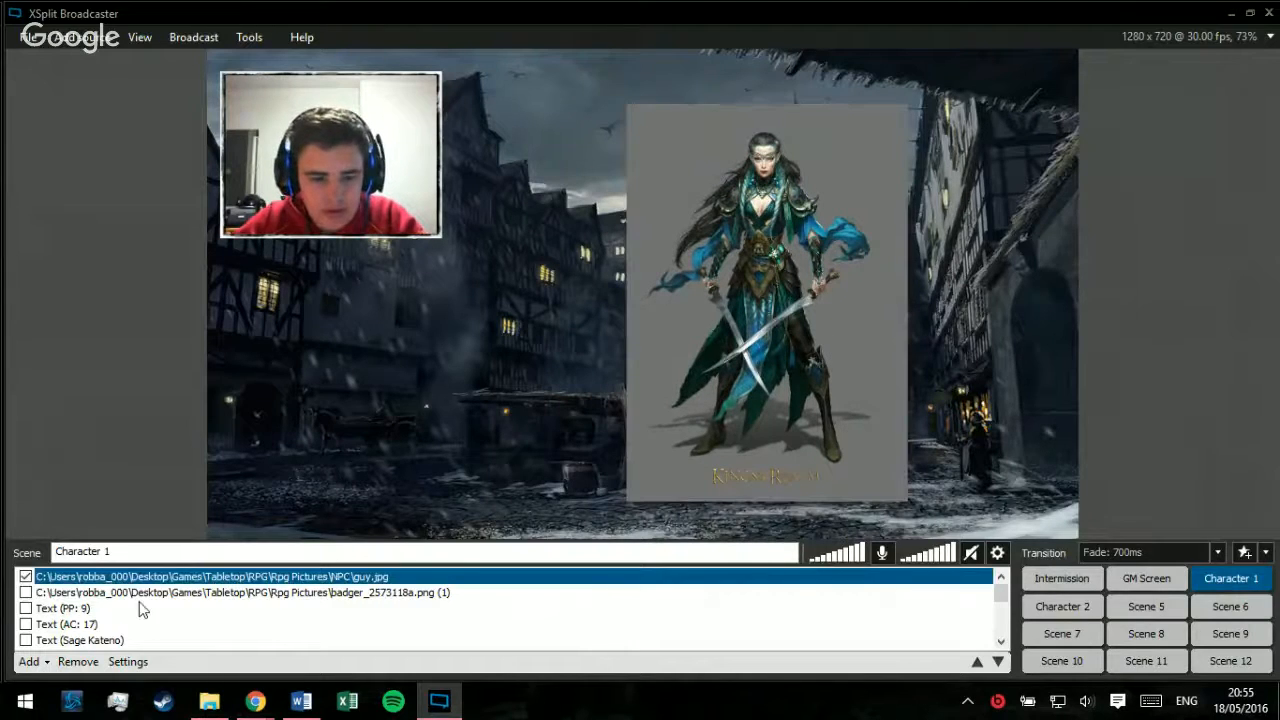
Step: Open guy.jpg in paint.net and move the strip with the "Kings of the Realm" caption off the canvas with a rectangular selection
click(209, 701)
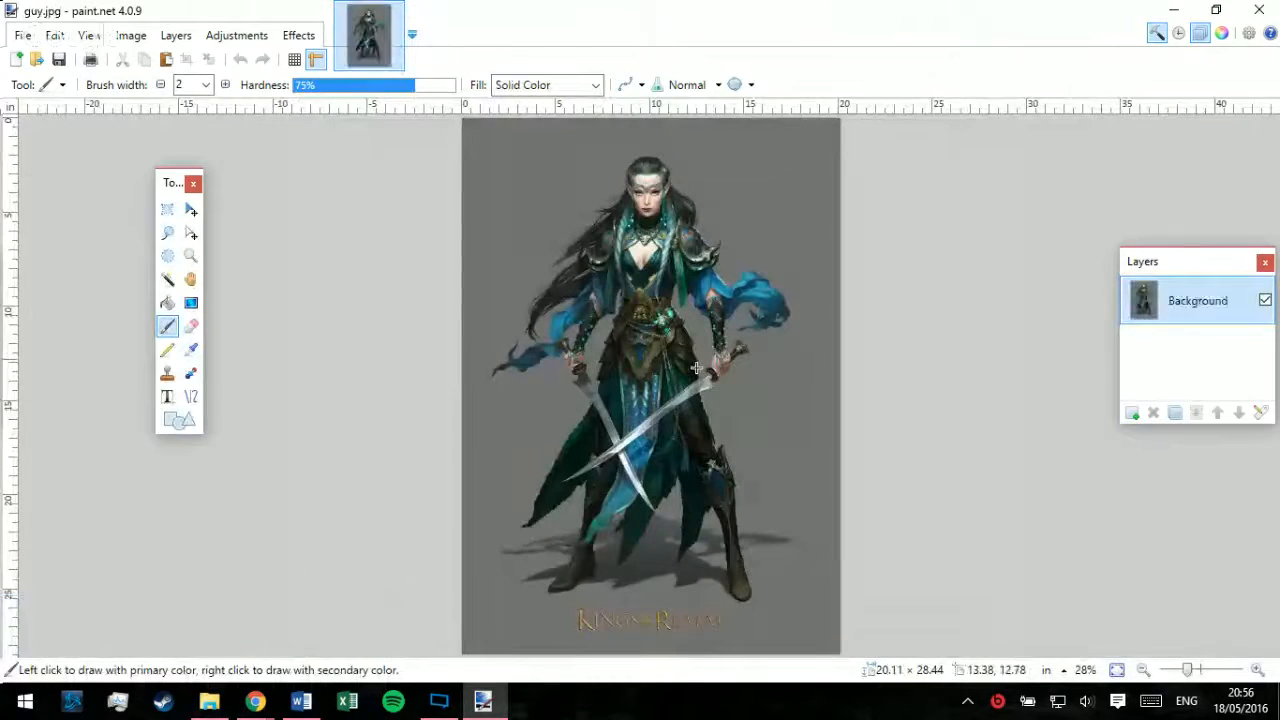
key(s)
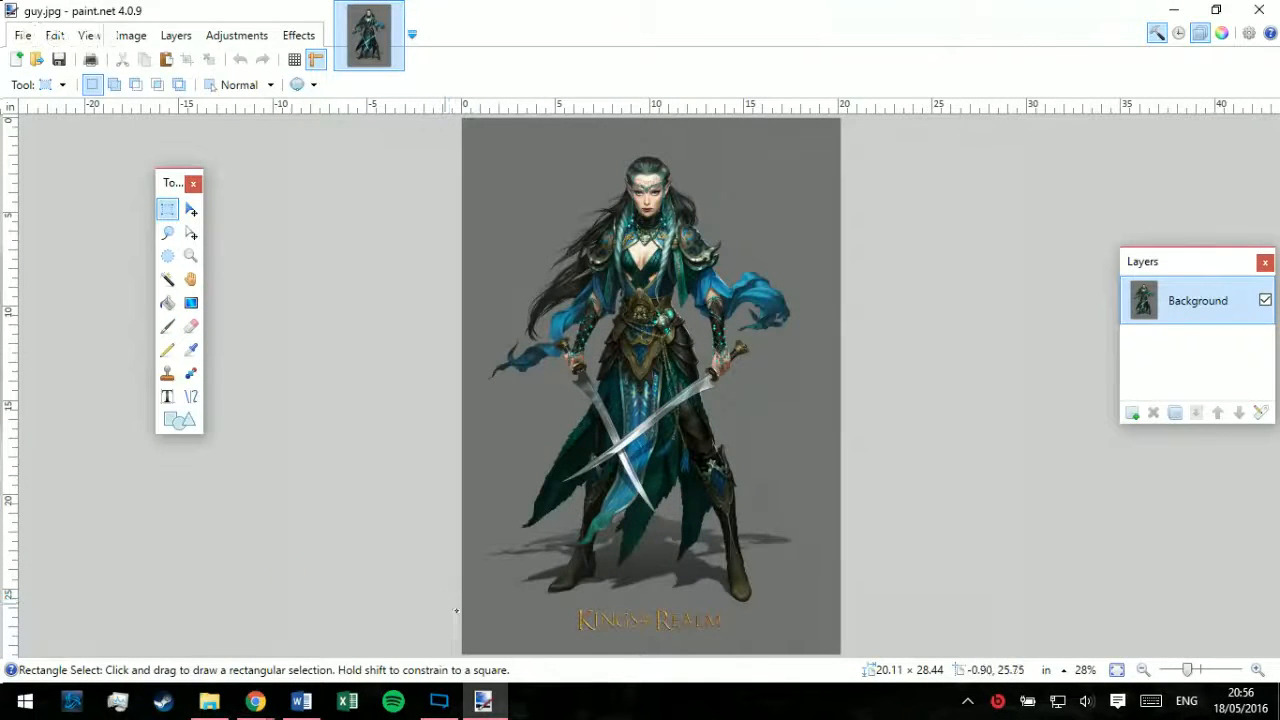
drag(456, 610, 860, 655)
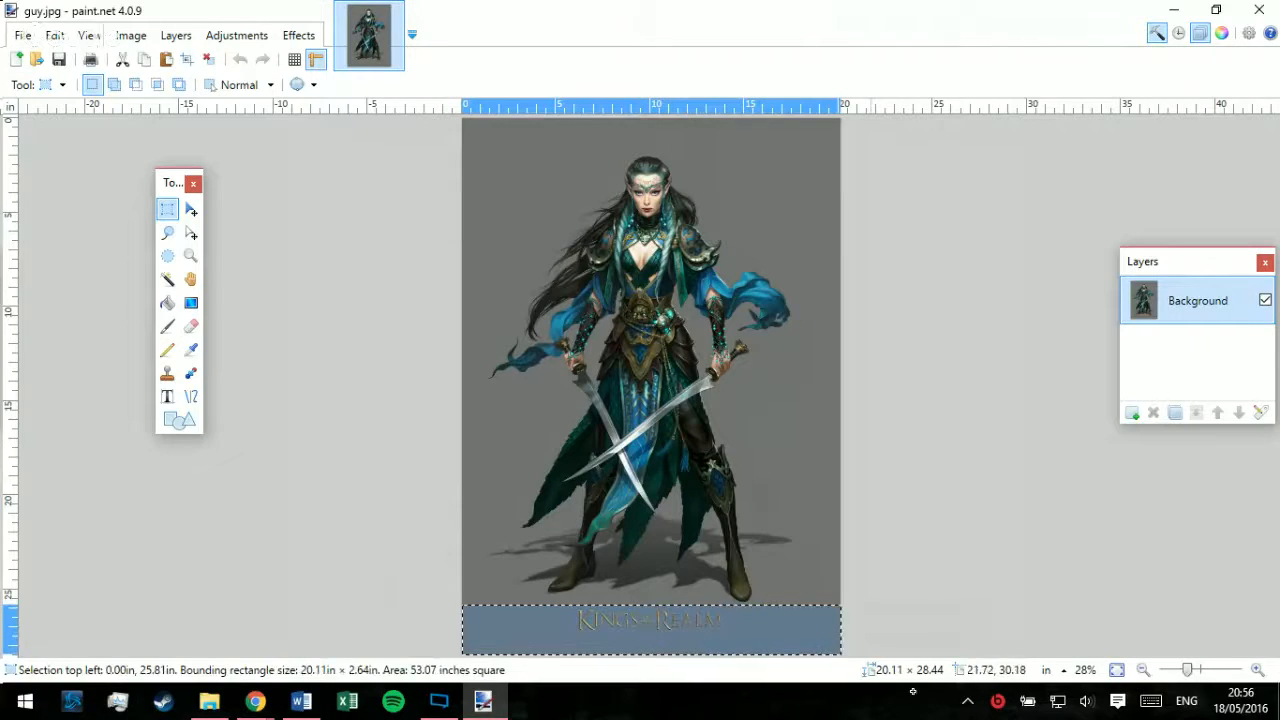
click(191, 210)
drag(314, 563, 524, 603)
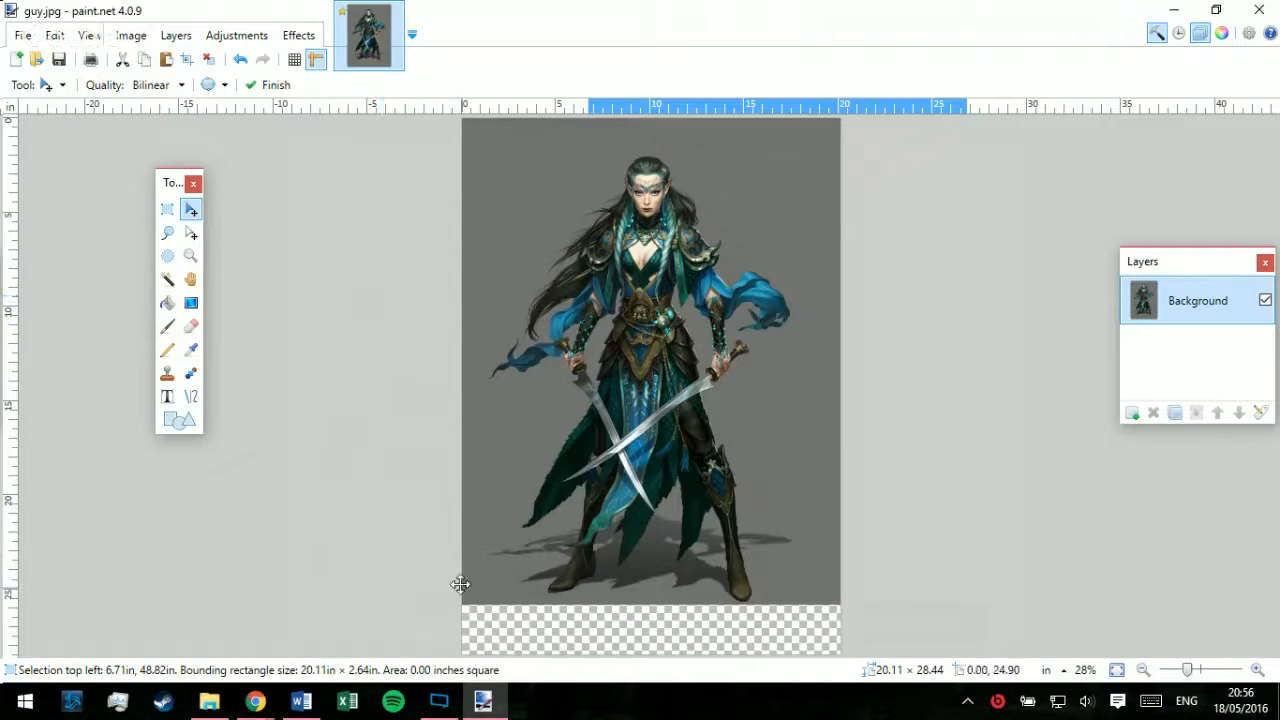
Step: Select the grey background and the gaps between the arms and body with the Magic Wand at 16% tolerance
click(167, 280)
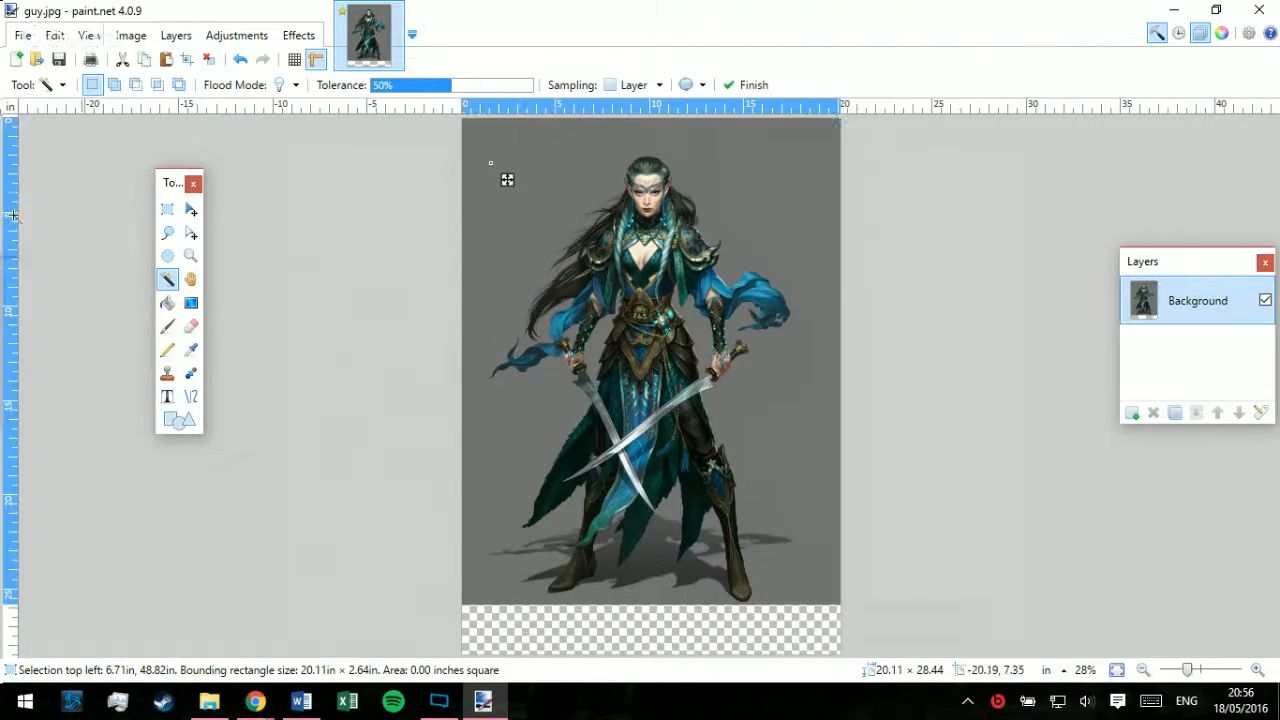
mouse_move(415, 88)
mouse_down()
mouse_move(380, 88)
mouse_move(392, 90)
mouse_up()
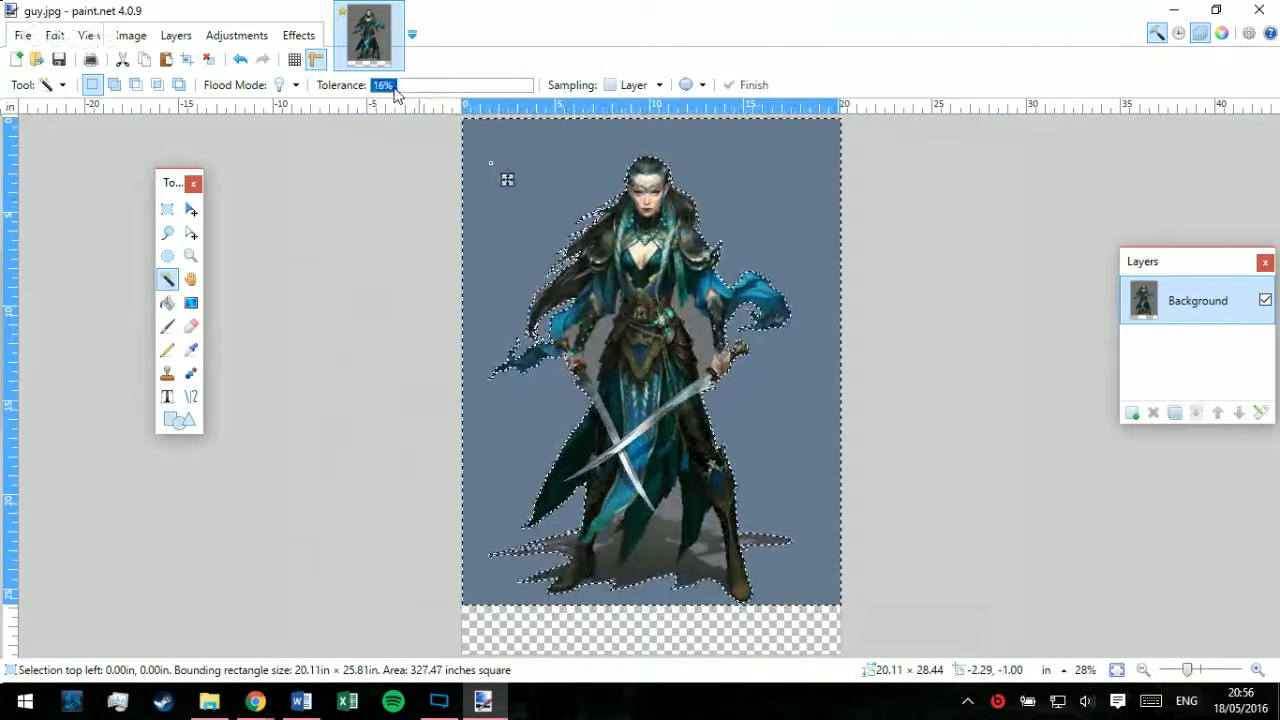
ctrl+click(609, 363)
ctrl+click(587, 350)
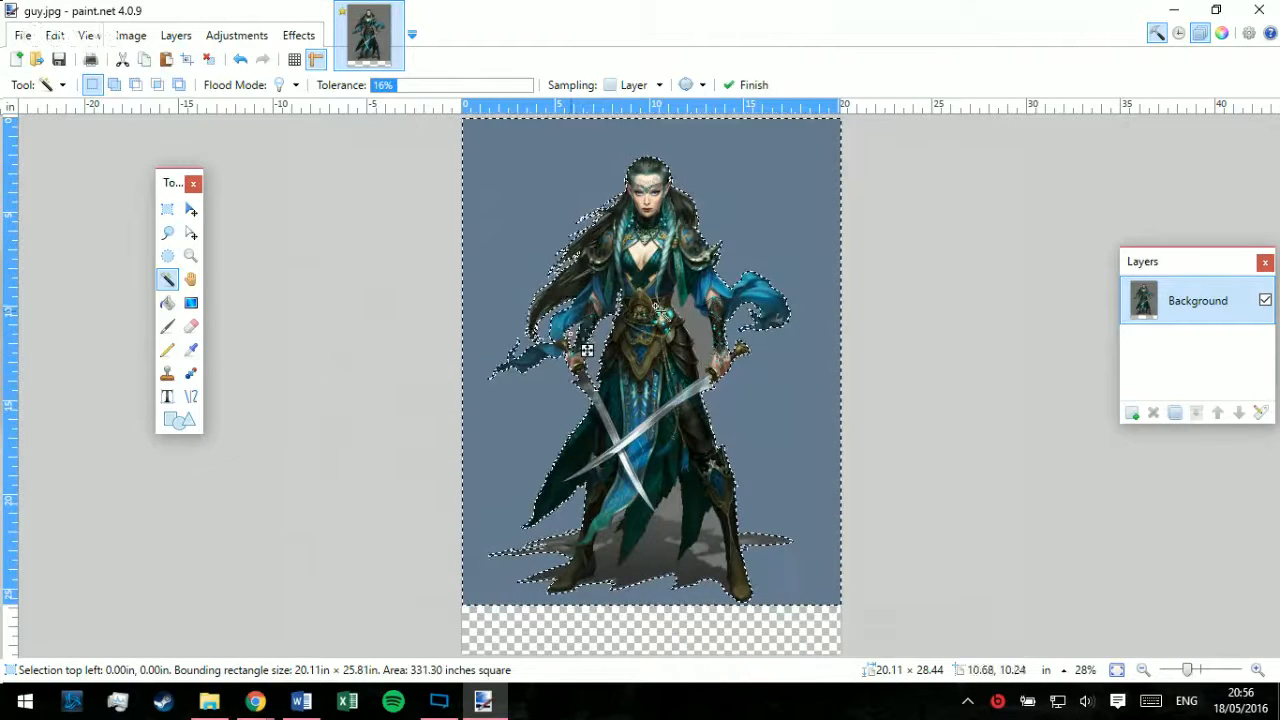
ctrl+click(699, 325)
Step: Extend the Magic Wand selection with the grey gaps and shadow patches between and around the warrior's legs
ctrl+click(686, 511)
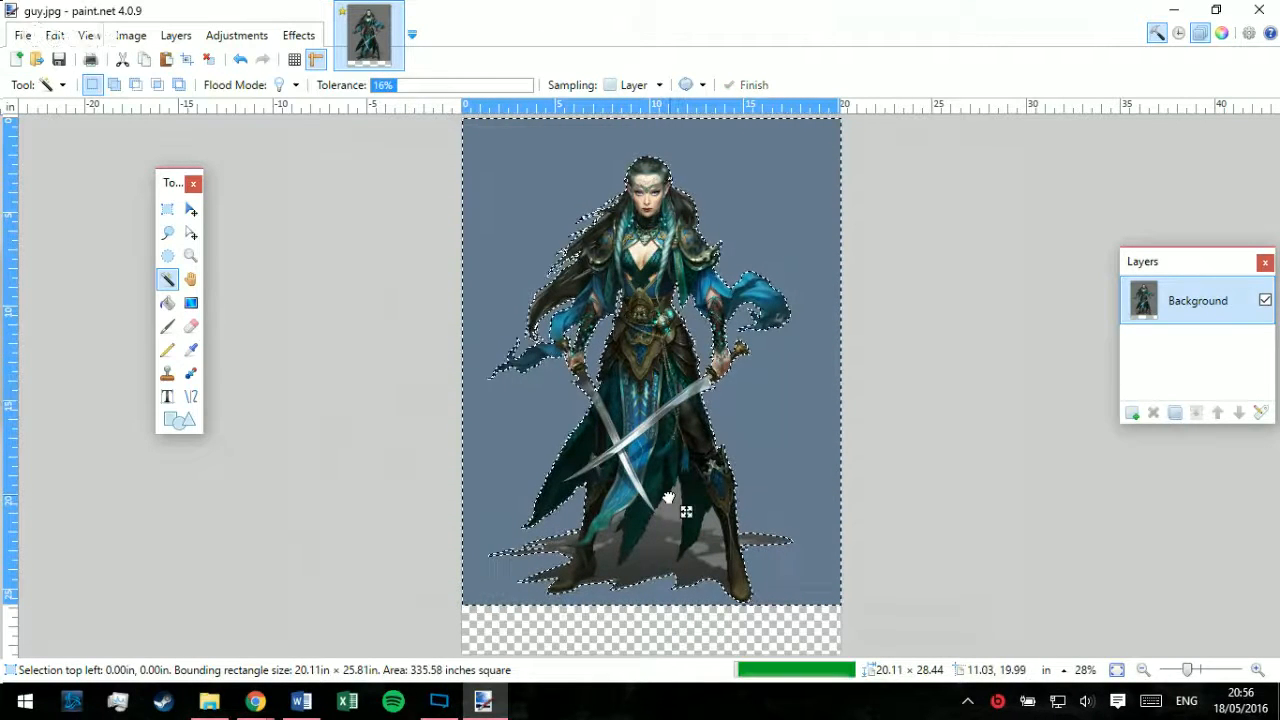
ctrl+click(703, 538)
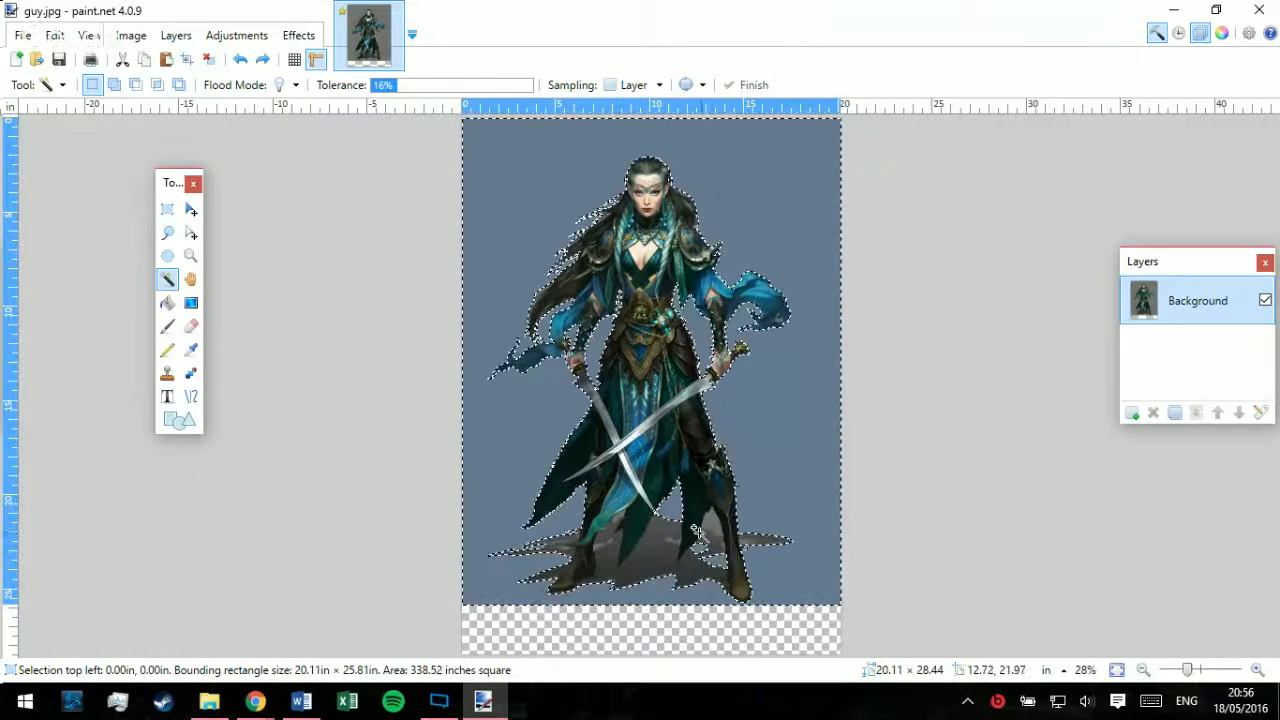
ctrl+click(687, 556)
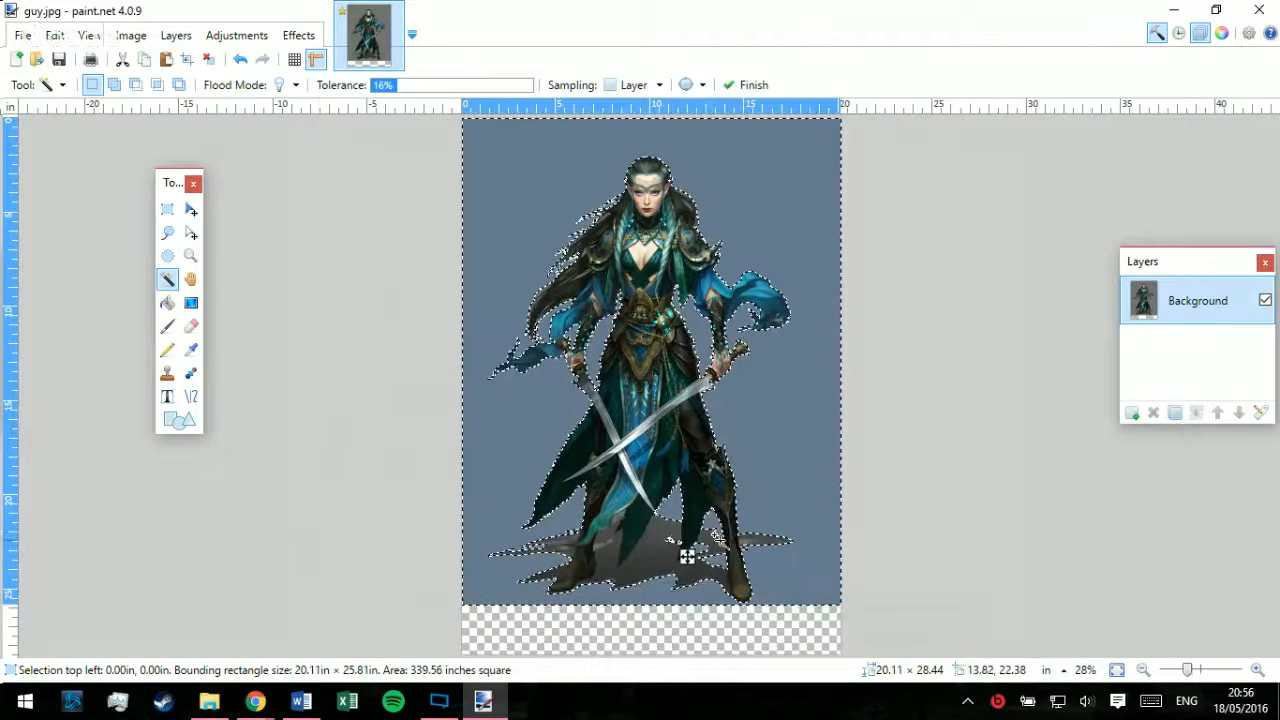
ctrl+click(668, 556)
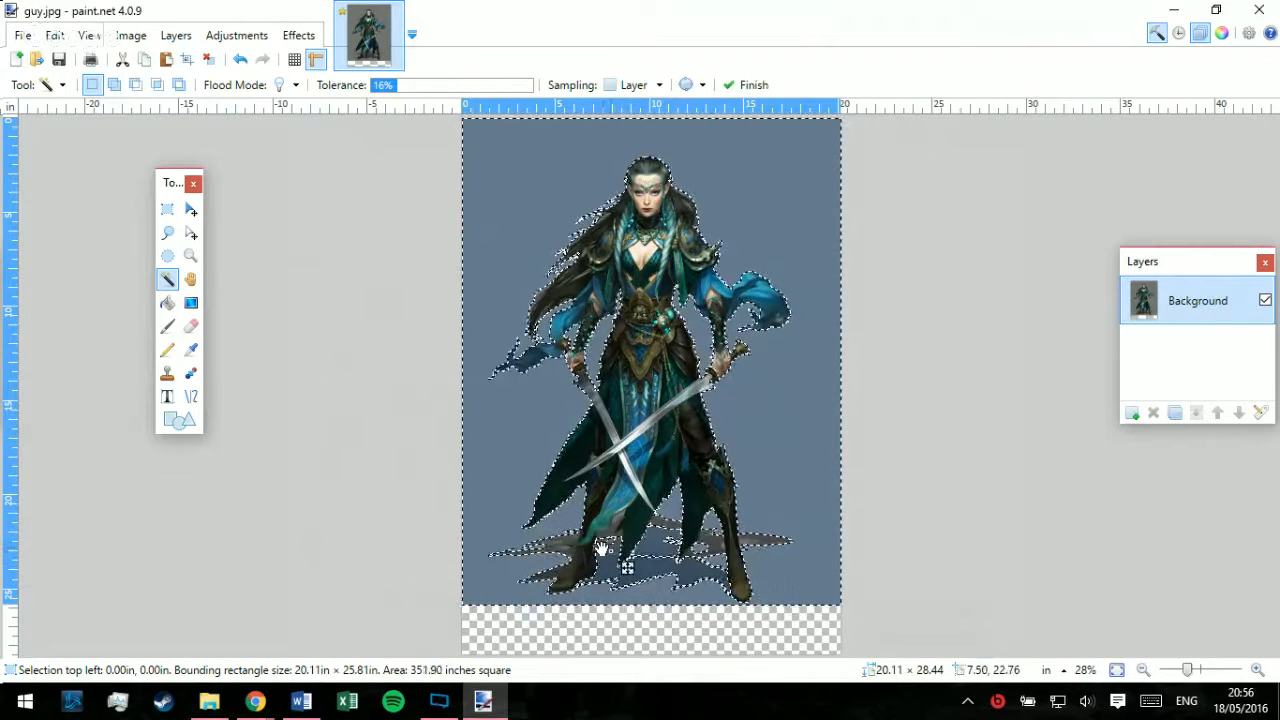
ctrl+click(618, 562)
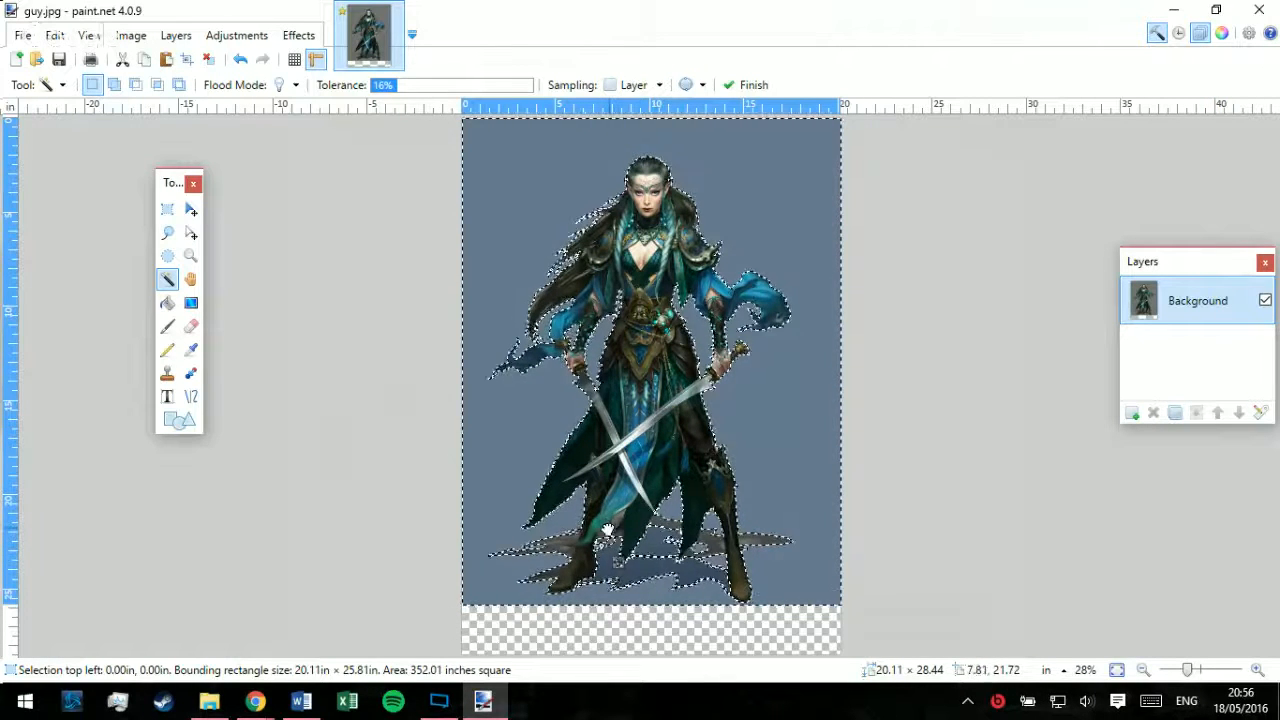
ctrl+click(625, 545)
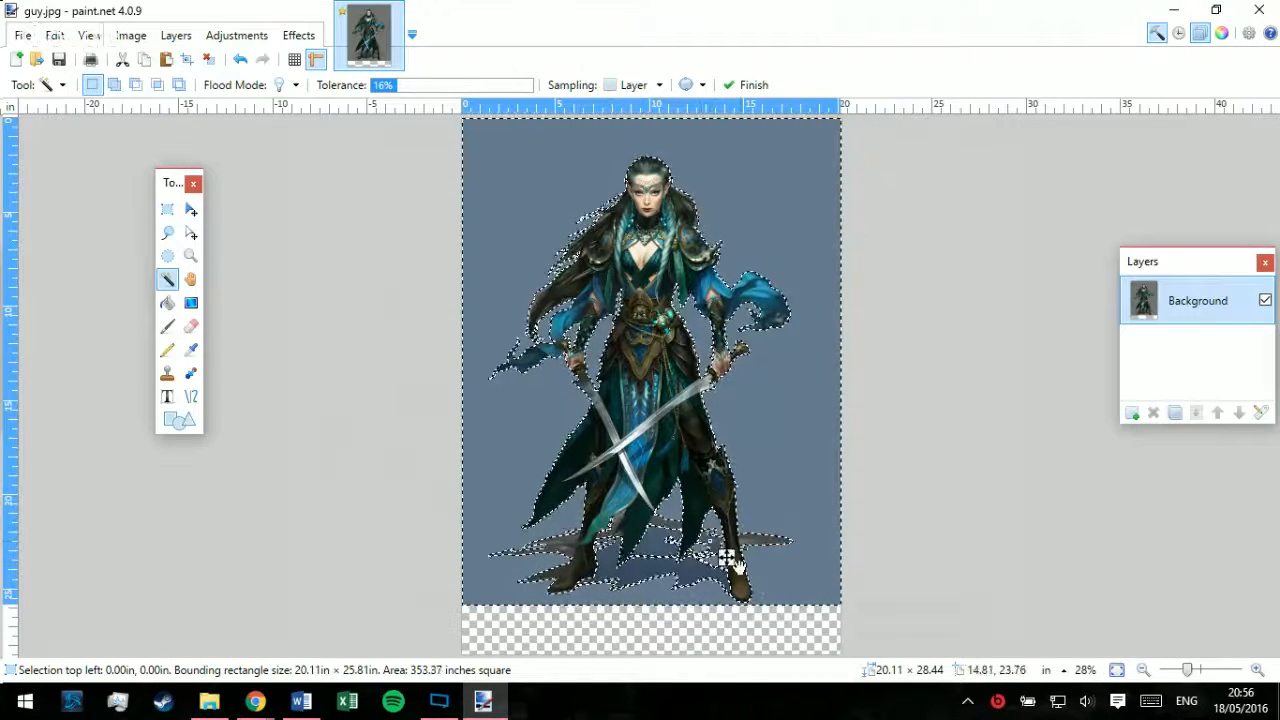
ctrl+click(772, 550)
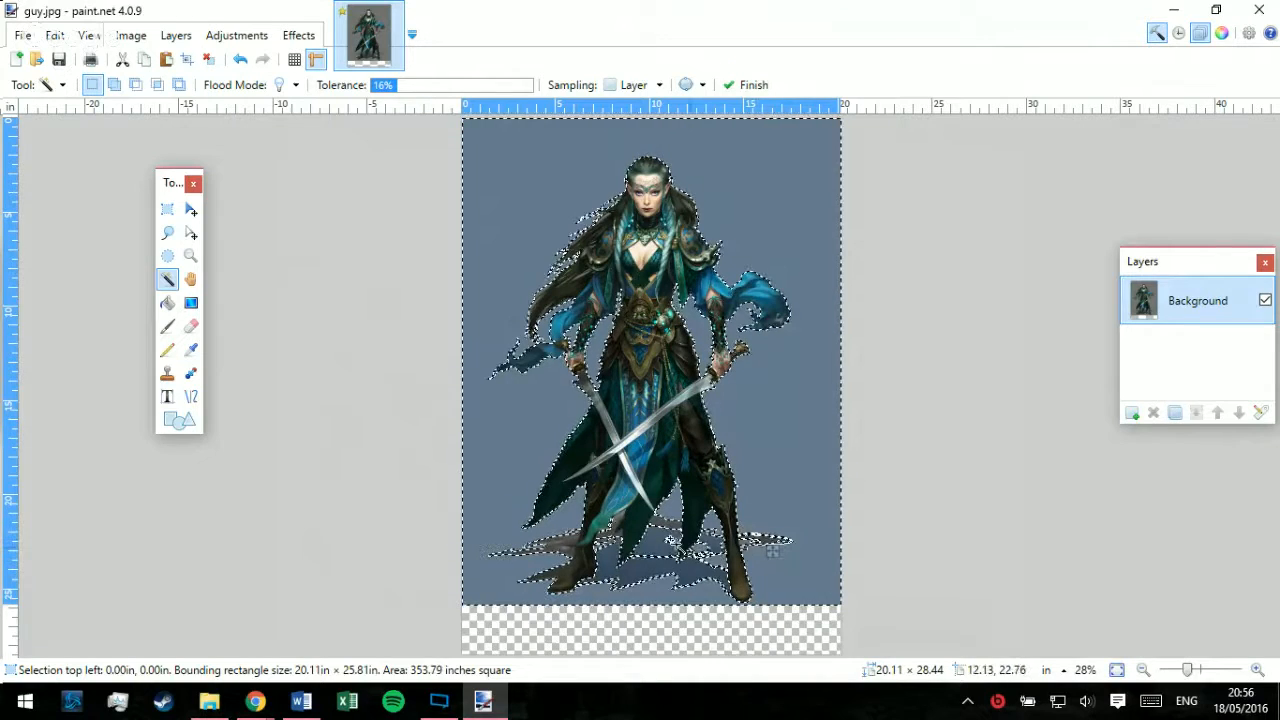
ctrl+click(625, 548)
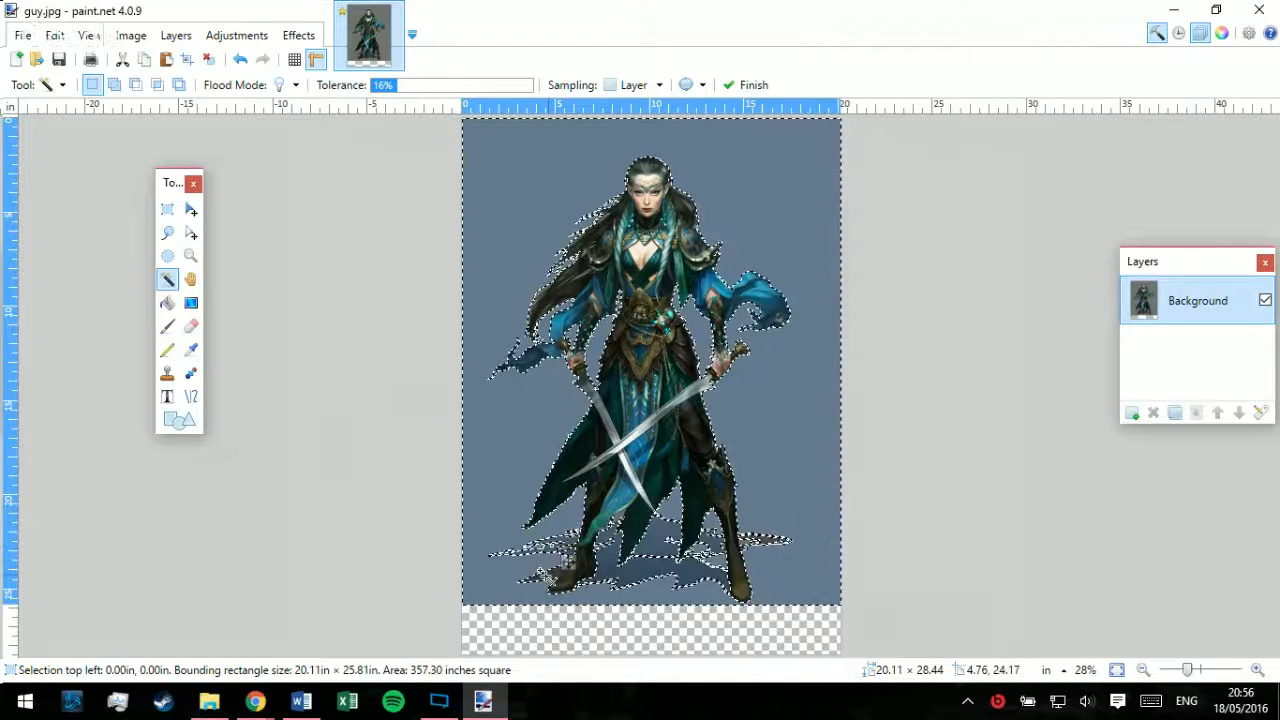
ctrl+click(631, 535)
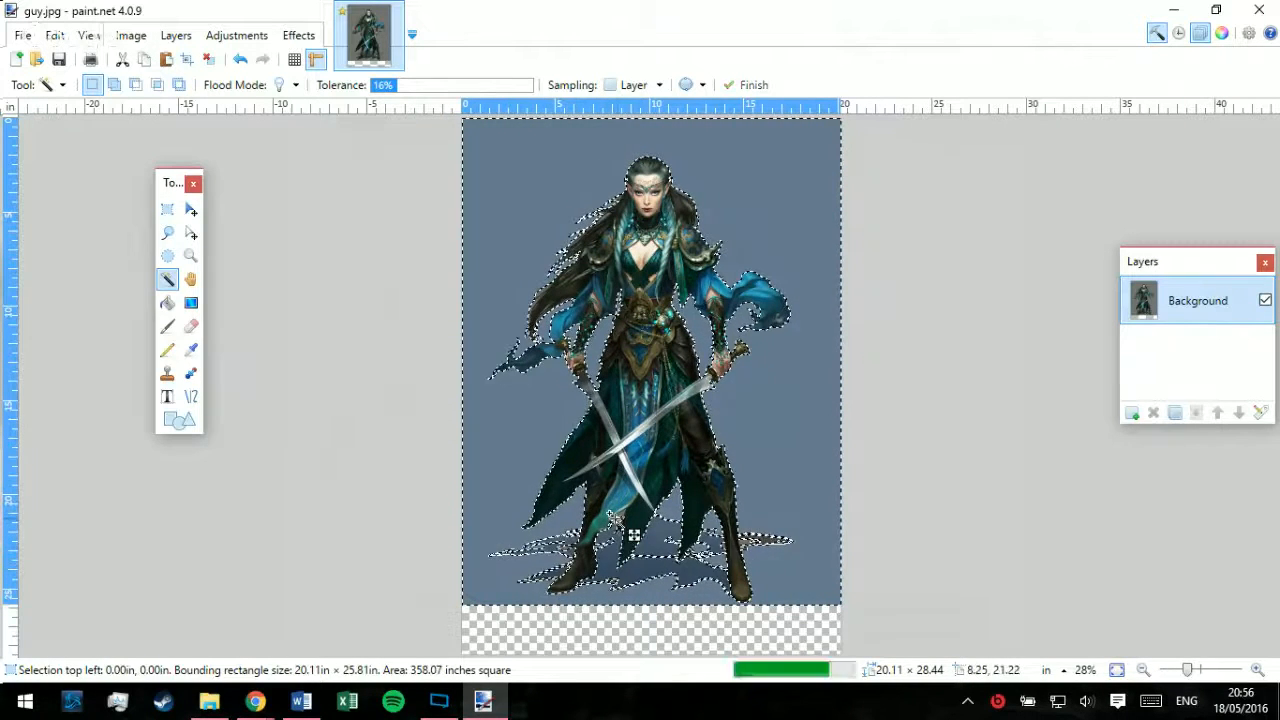
Step: Move the selected grey background pixels completely off the canvas to leave transparency around the warrior
click(191, 209)
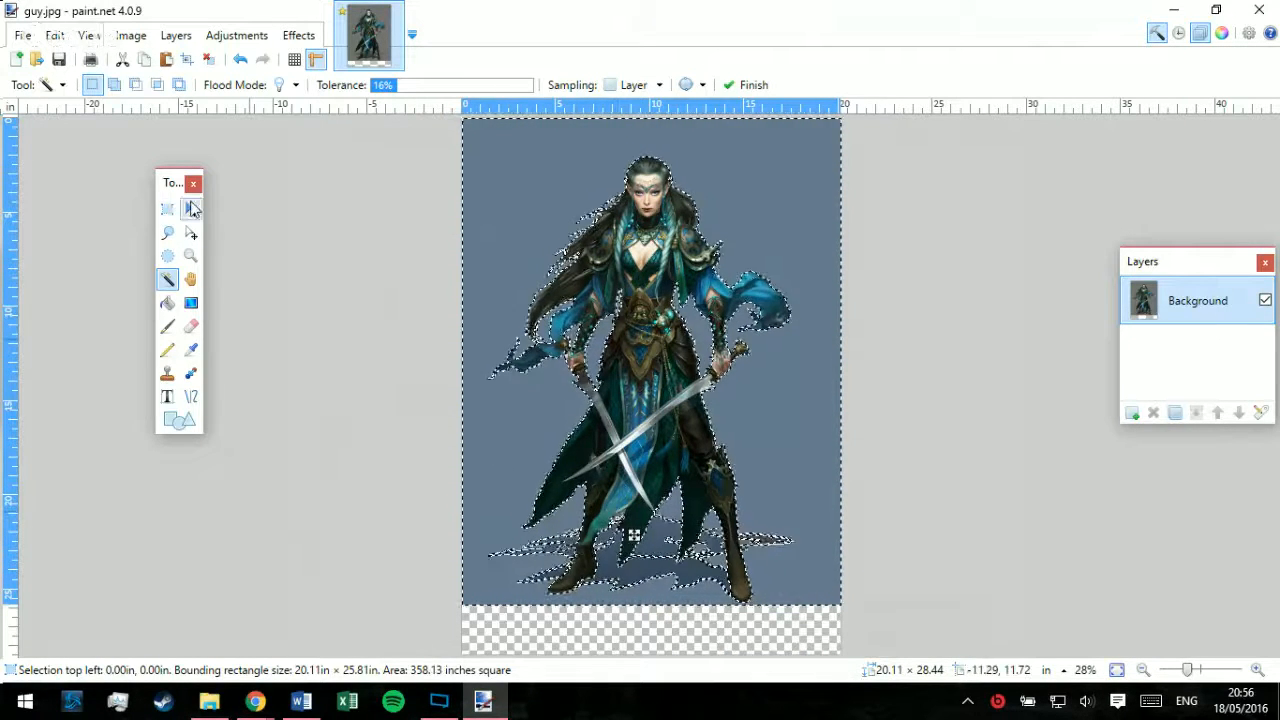
drag(303, 260, 799, 258)
drag(381, 327, 852, 293)
drag(350, 305, 804, 316)
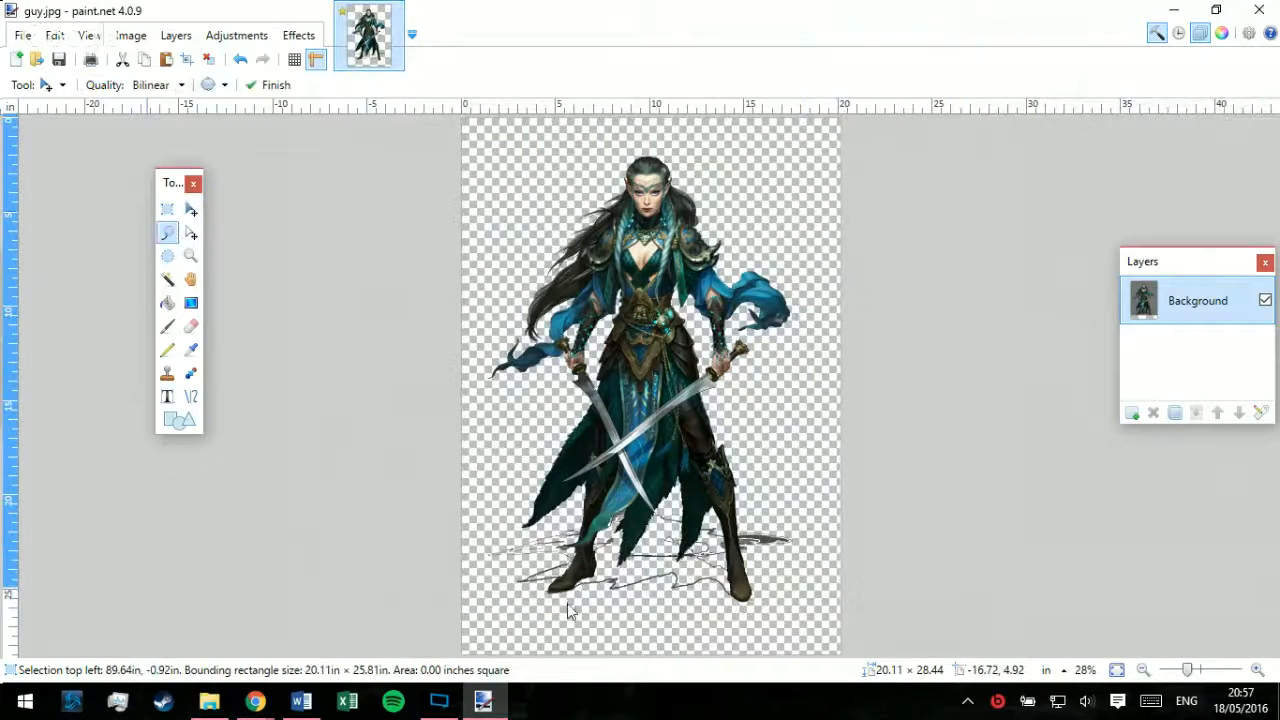
Step: Lasso the leftover shadow outlines between the warrior's boots and move them off the canvas
click(1256, 673)
click(1256, 673)
click(1256, 673)
click(1256, 673)
click(1256, 673)
scroll(697, 341, down, 8)
scroll(600, 332, up, 2)
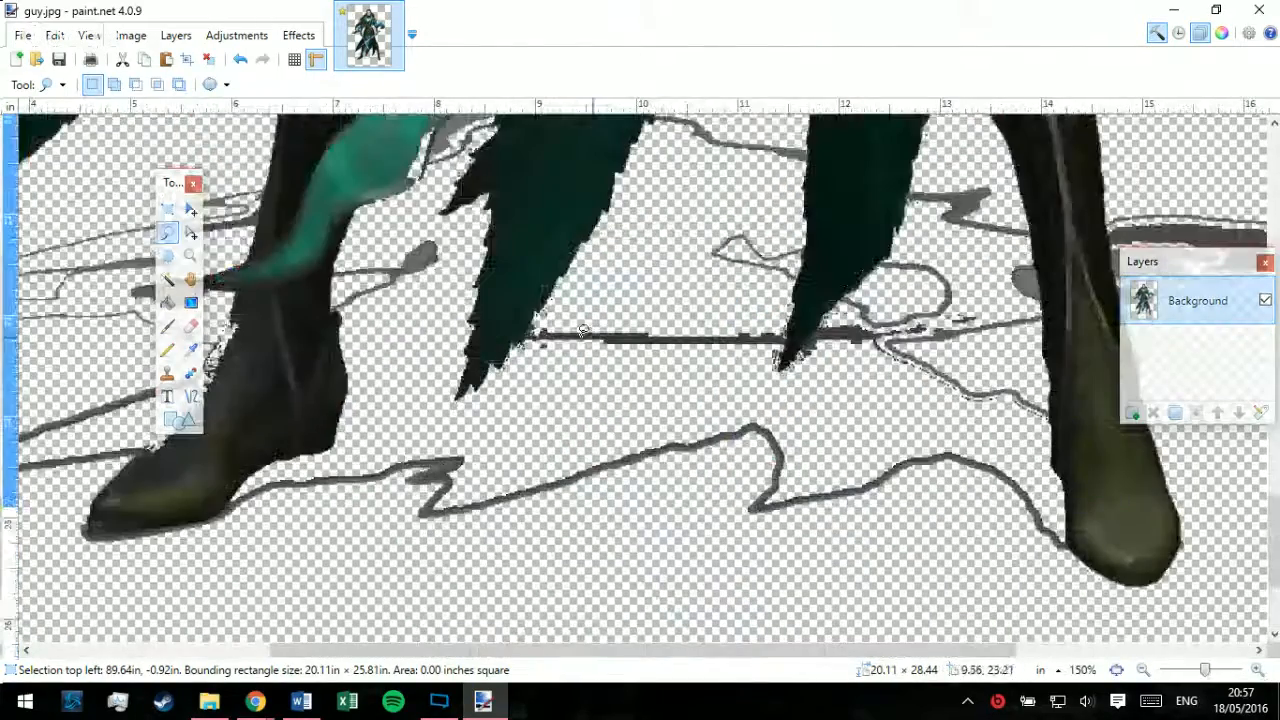
mouse_move(237, 513)
mouse_down()
mouse_move(374, 430)
mouse_move(375, 394)
mouse_move(339, 309)
mouse_move(353, 270)
mouse_move(378, 247)
mouse_move(448, 248)
mouse_move(456, 284)
mouse_move(433, 414)
mouse_move(796, 524)
mouse_move(795, 612)
mouse_up()
click(190, 208)
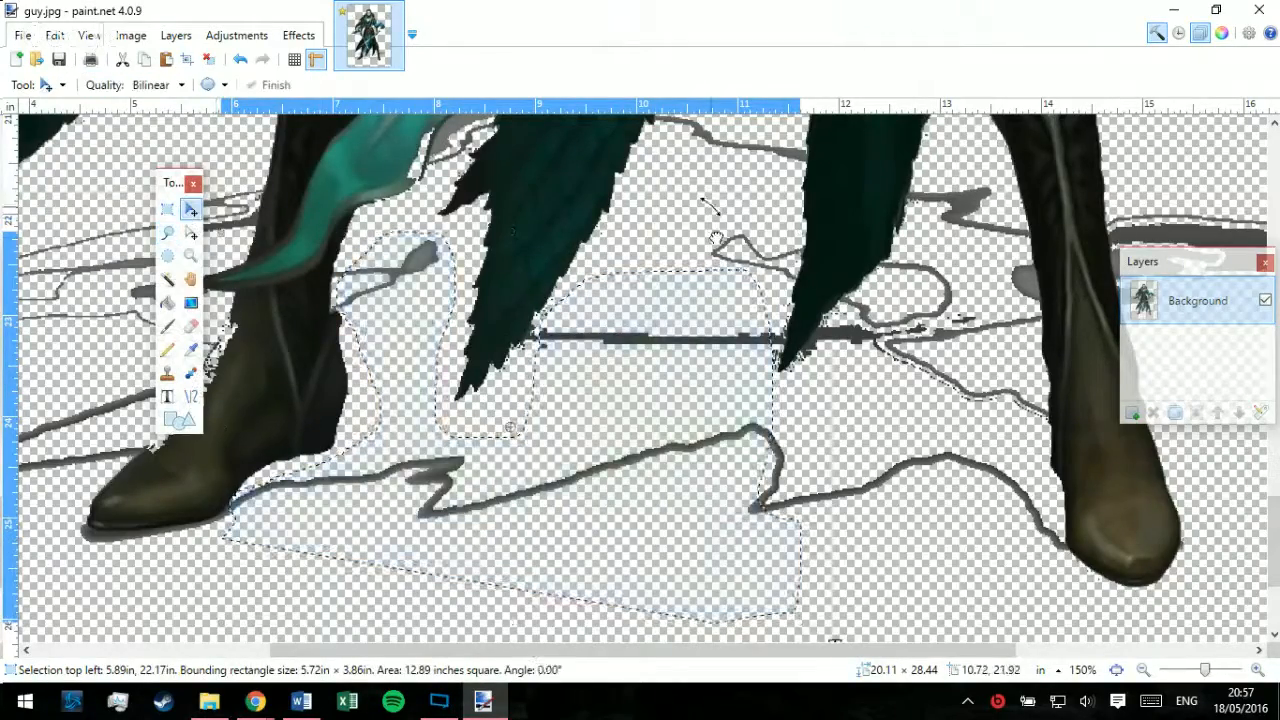
mouse_move(715, 240)
mouse_down()
mouse_move(712, 258)
mouse_move(850, 234)
mouse_move(983, 297)
mouse_move(900, 345)
mouse_up()
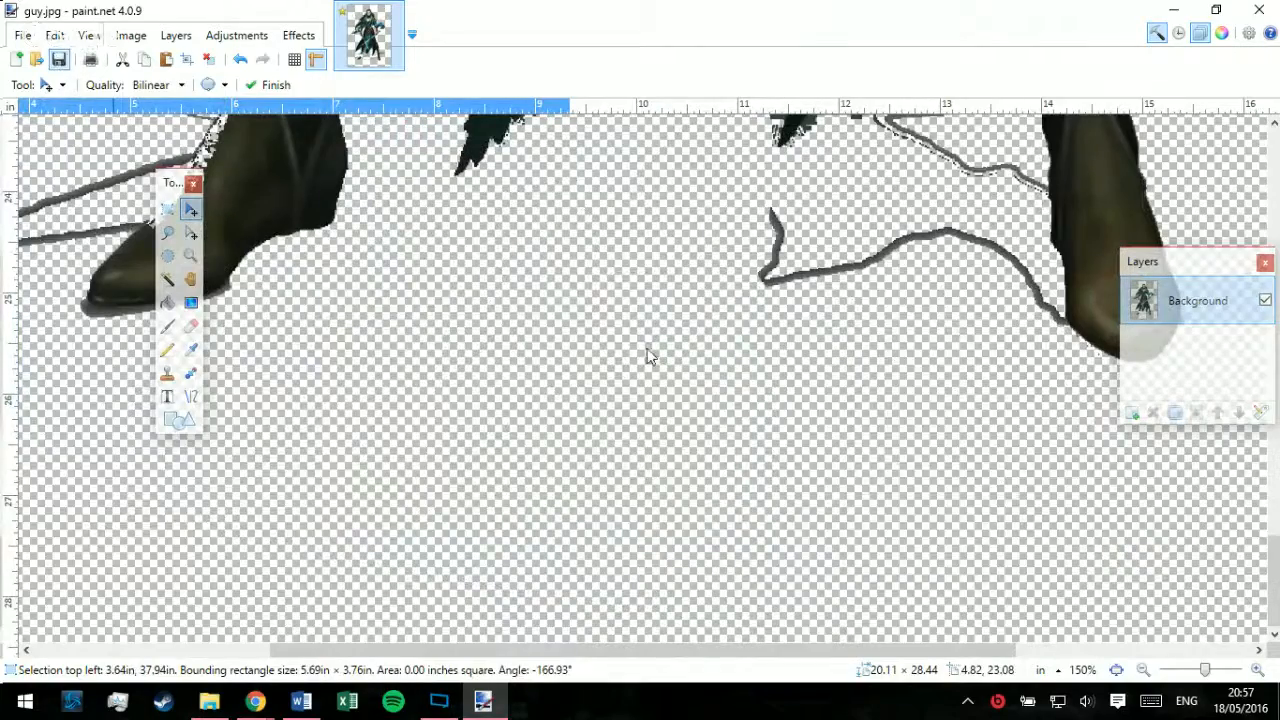
Step: Save the edited guy.jpg as a JPEG at quality 95
key(Return)
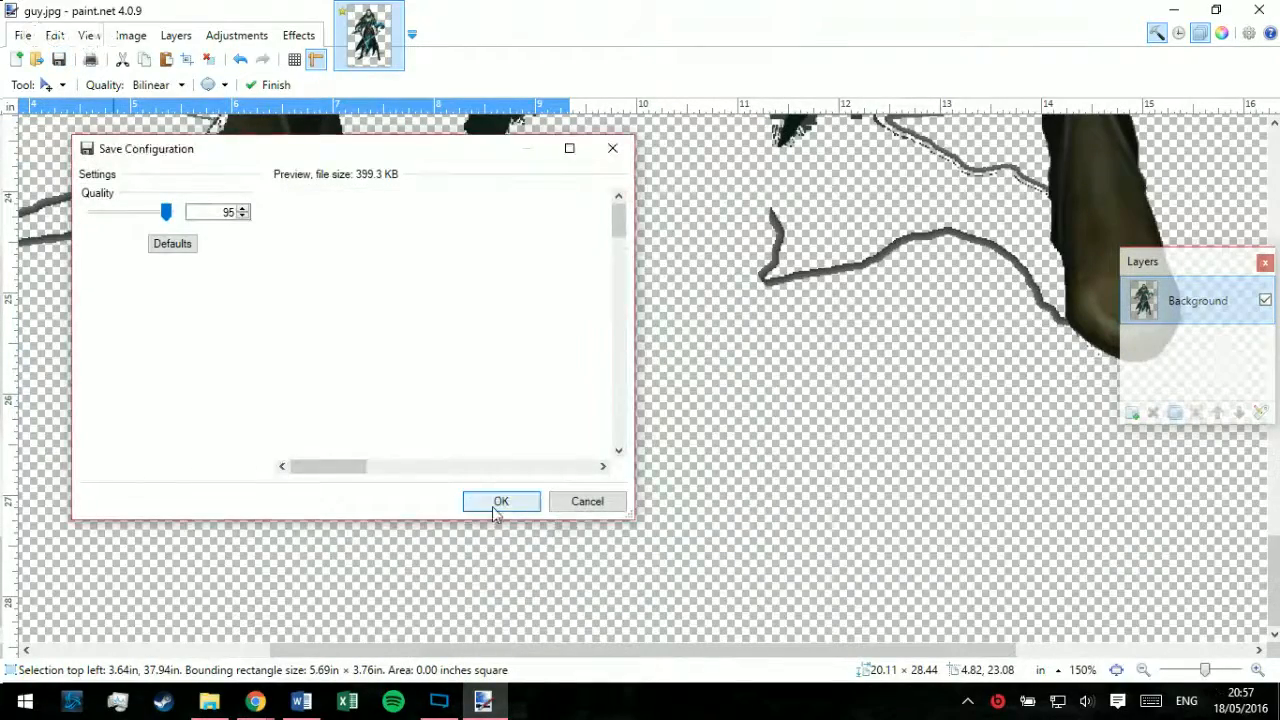
click(1143, 671)
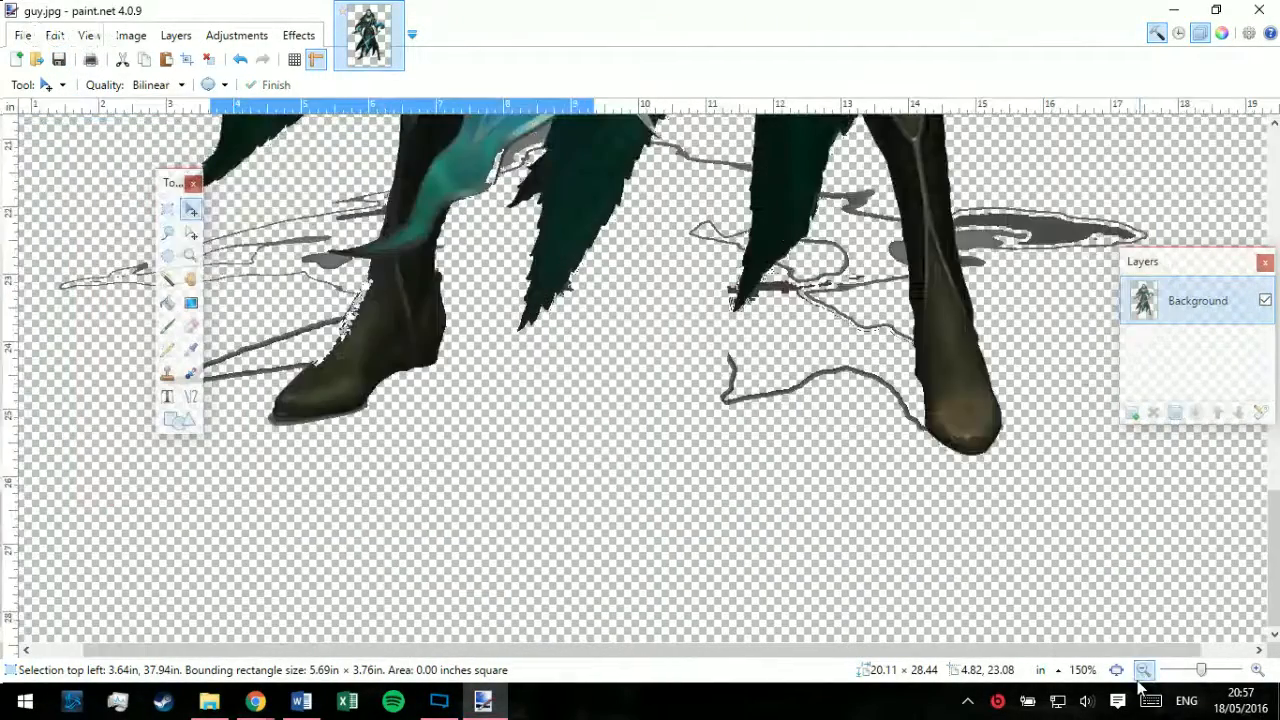
click(1139, 679)
click(1139, 679)
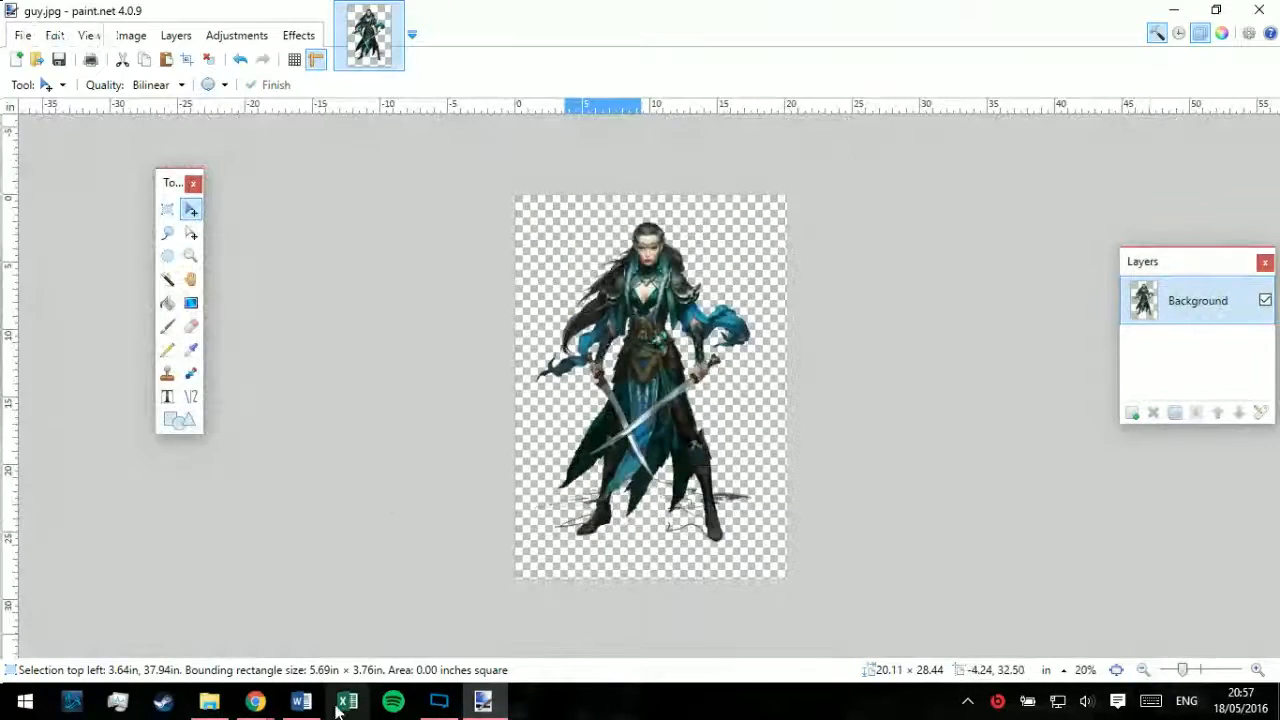
Step: Switch to XSplit Broadcaster and refresh the guy.jpg source in the Character 1 scene
click(440, 700)
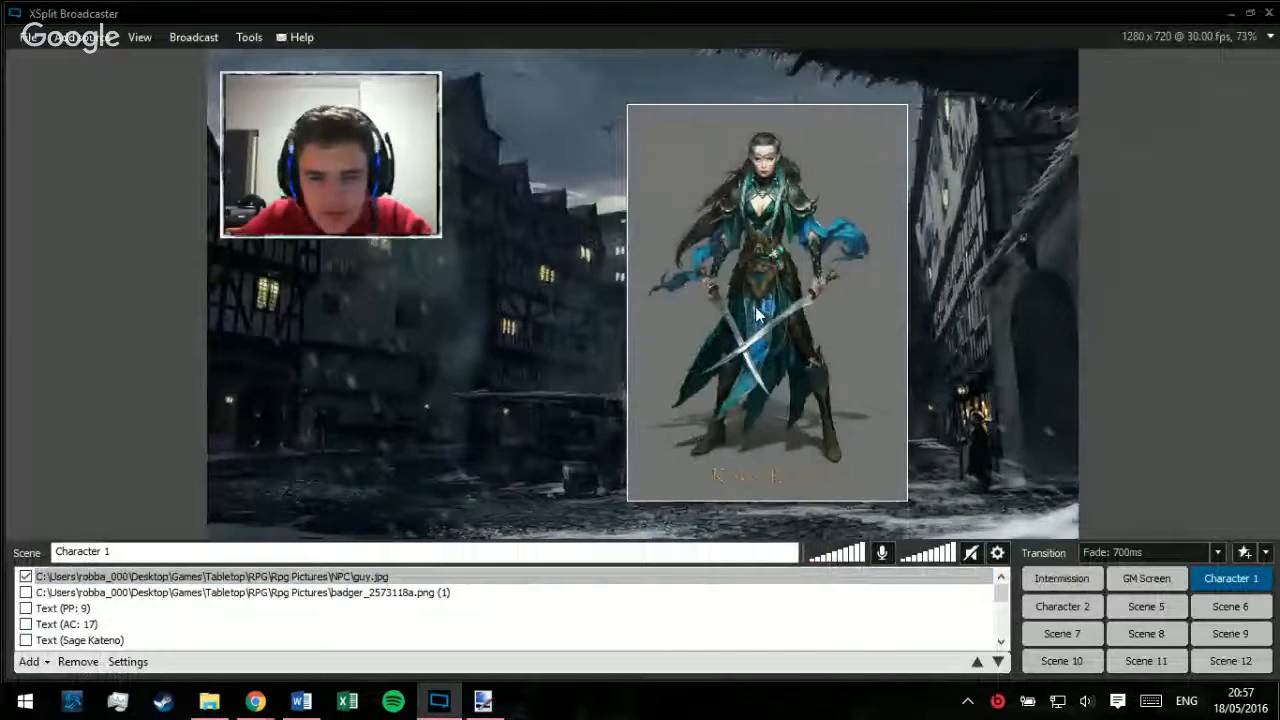
right_click(758, 316)
click(776, 302)
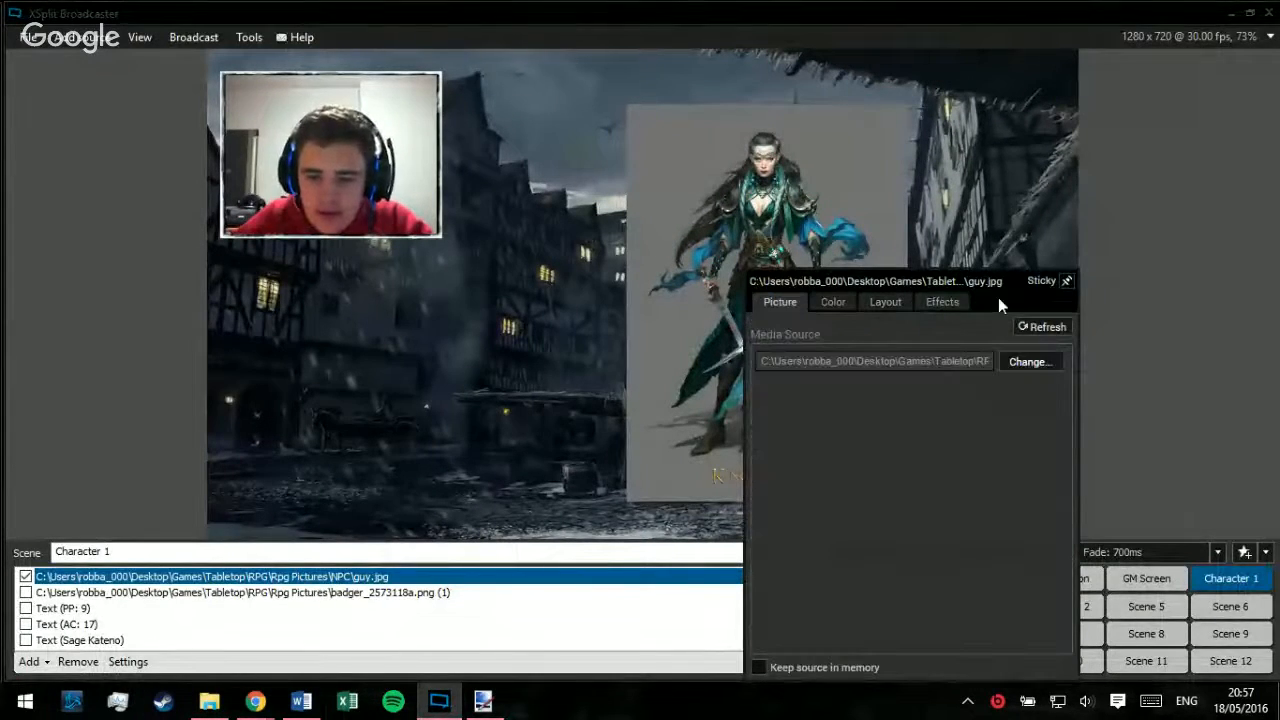
click(1042, 326)
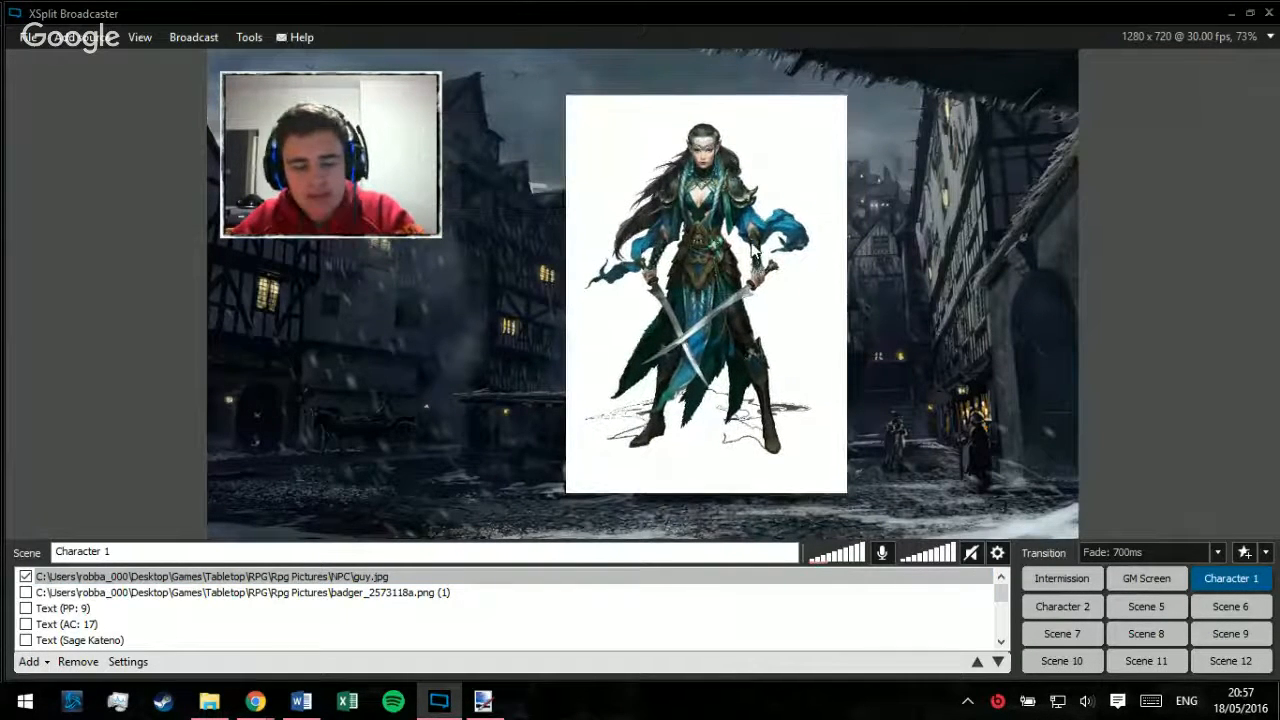
click(470, 577)
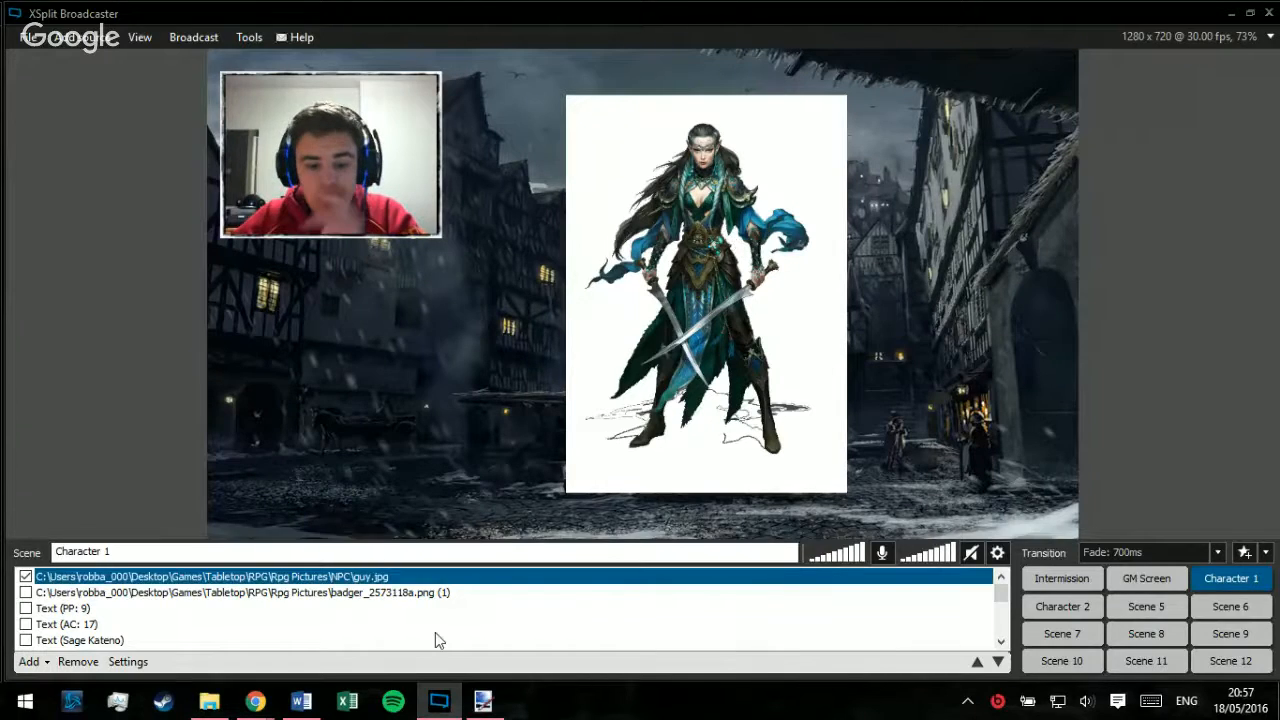
Step: Switch back to paint.net and save the cut-out warrior as guy.png in PNG format in the NPC folder
key(alt+Tab)
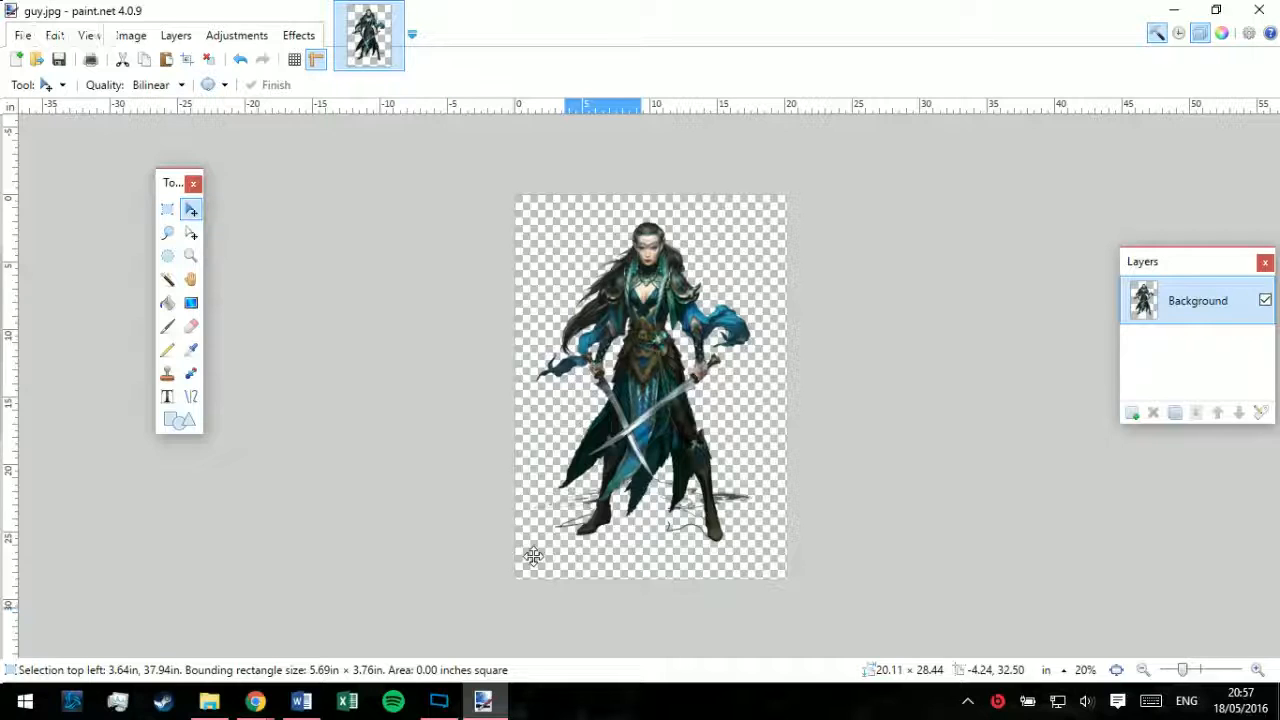
click(22, 36)
click(166, 138)
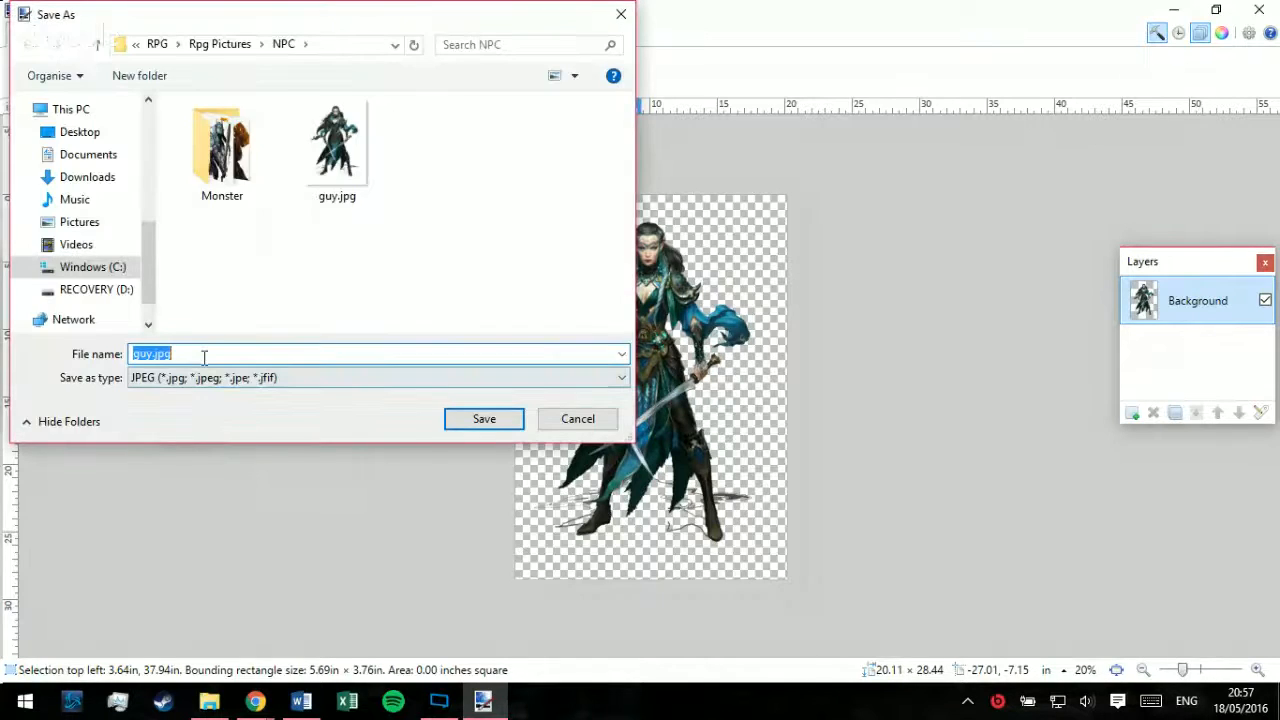
double_click(212, 378)
click(214, 378)
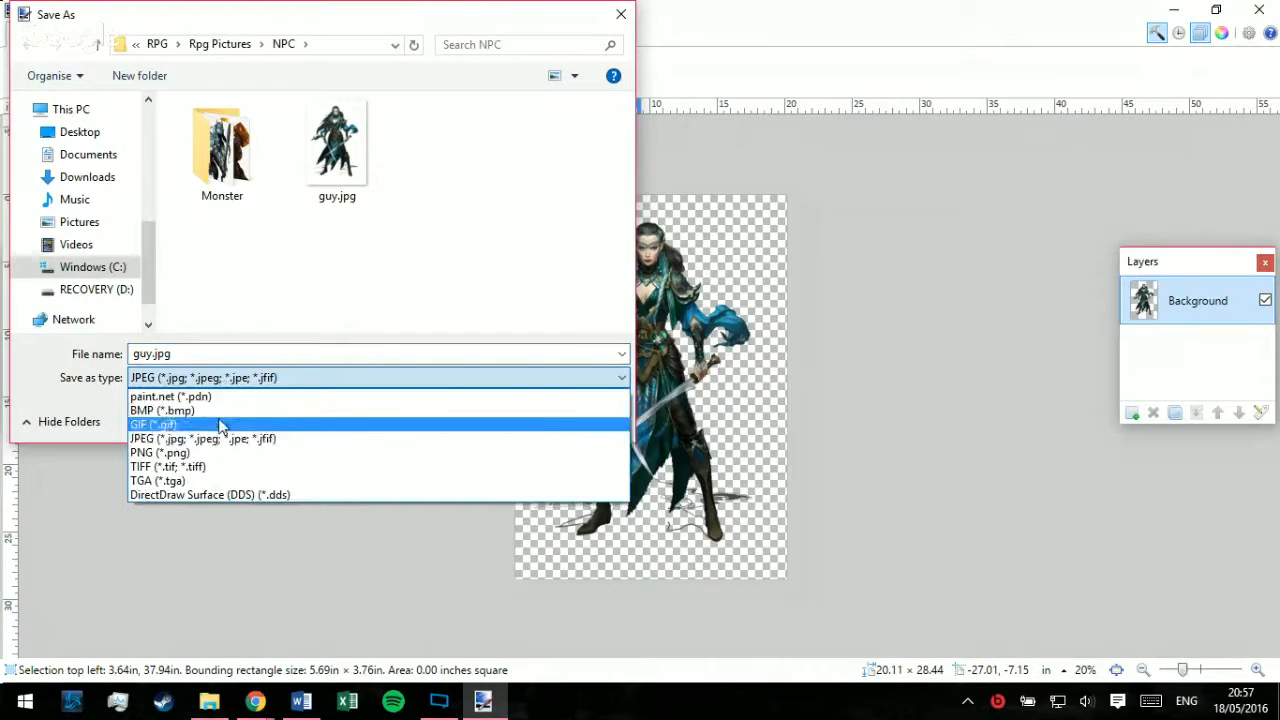
click(194, 456)
click(476, 424)
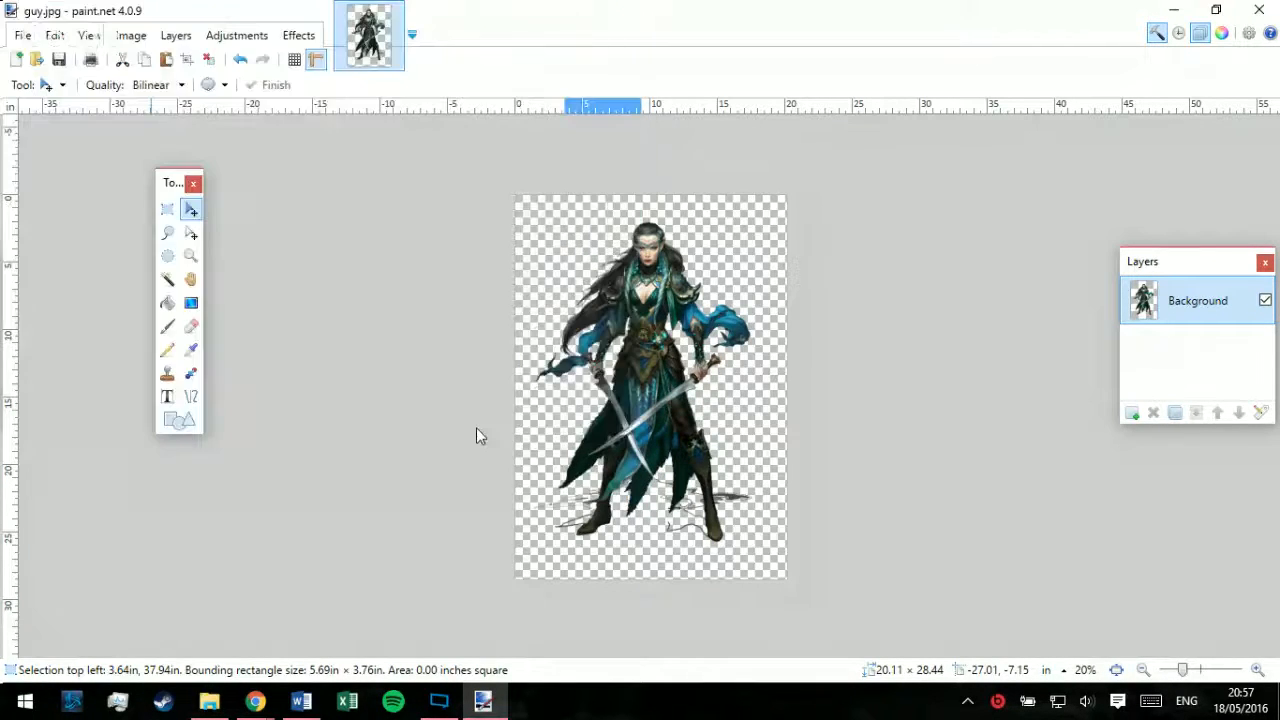
click(502, 503)
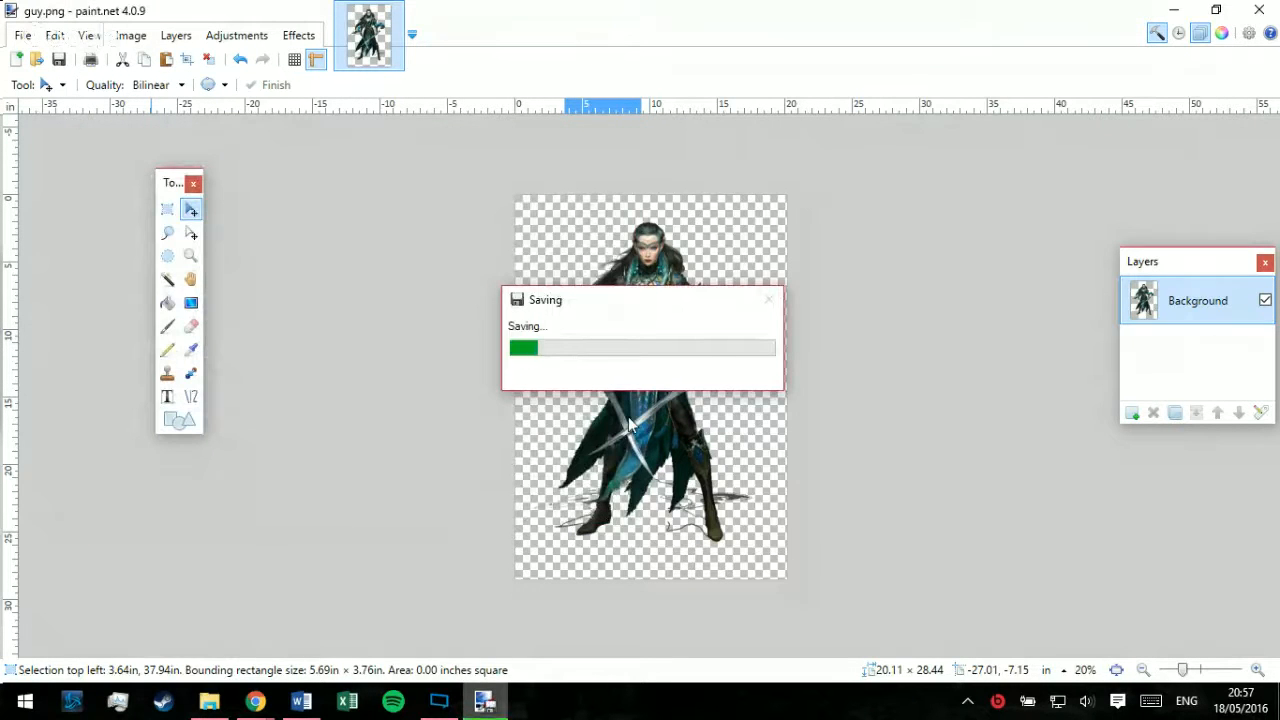
Step: Switch to XSplit Broadcaster and replace the warrior's media source in Character 1 with guy.png from the NPC folder
click(439, 700)
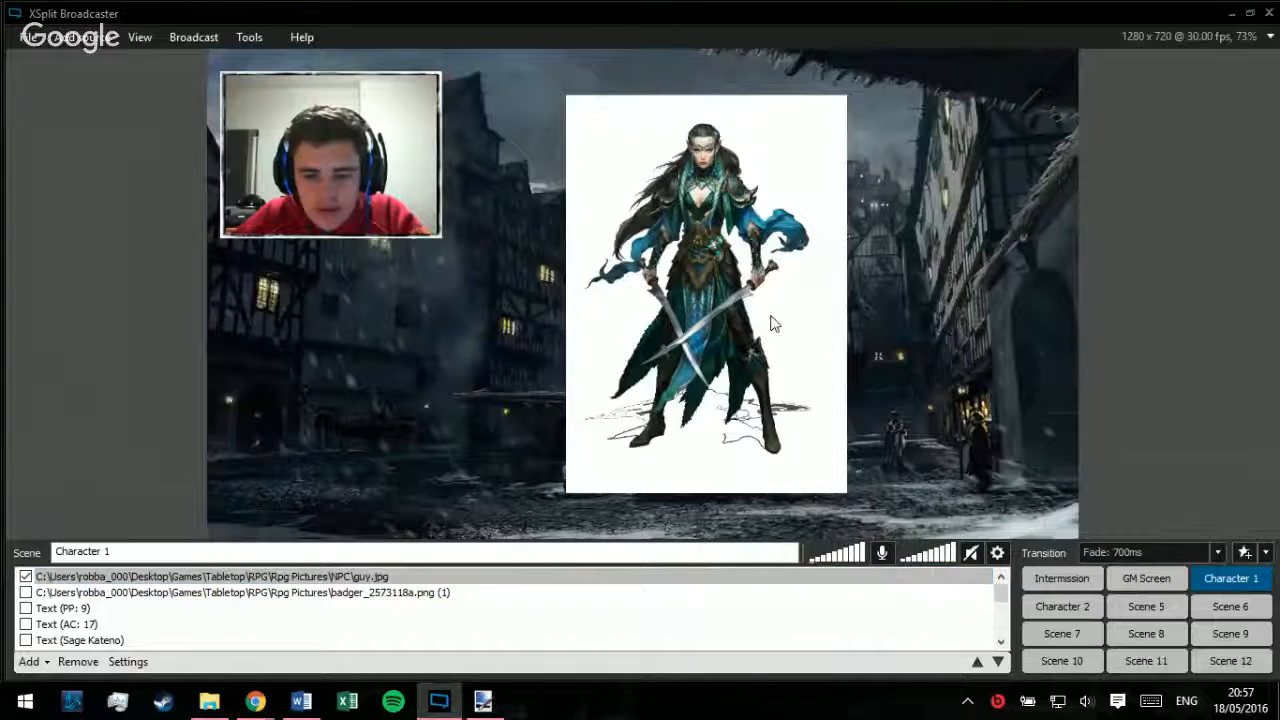
right_click(740, 212)
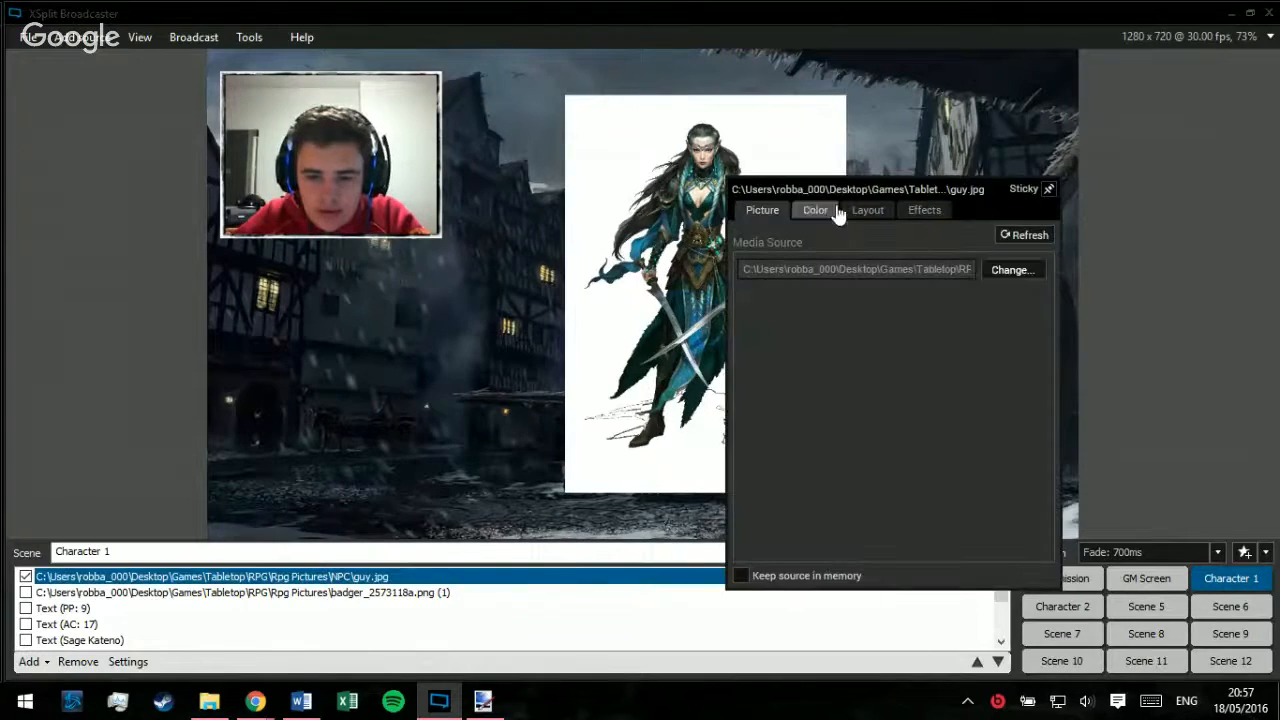
click(1011, 268)
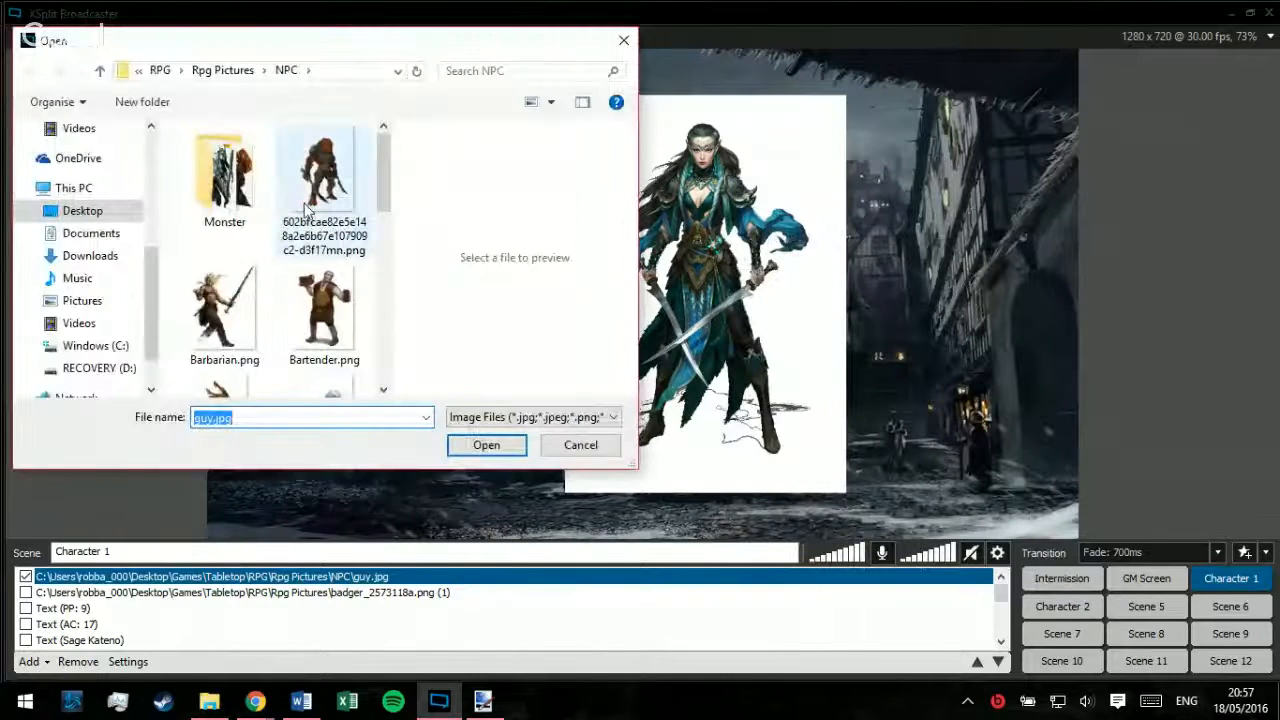
scroll(304, 203, down, 3)
double_click(324, 170)
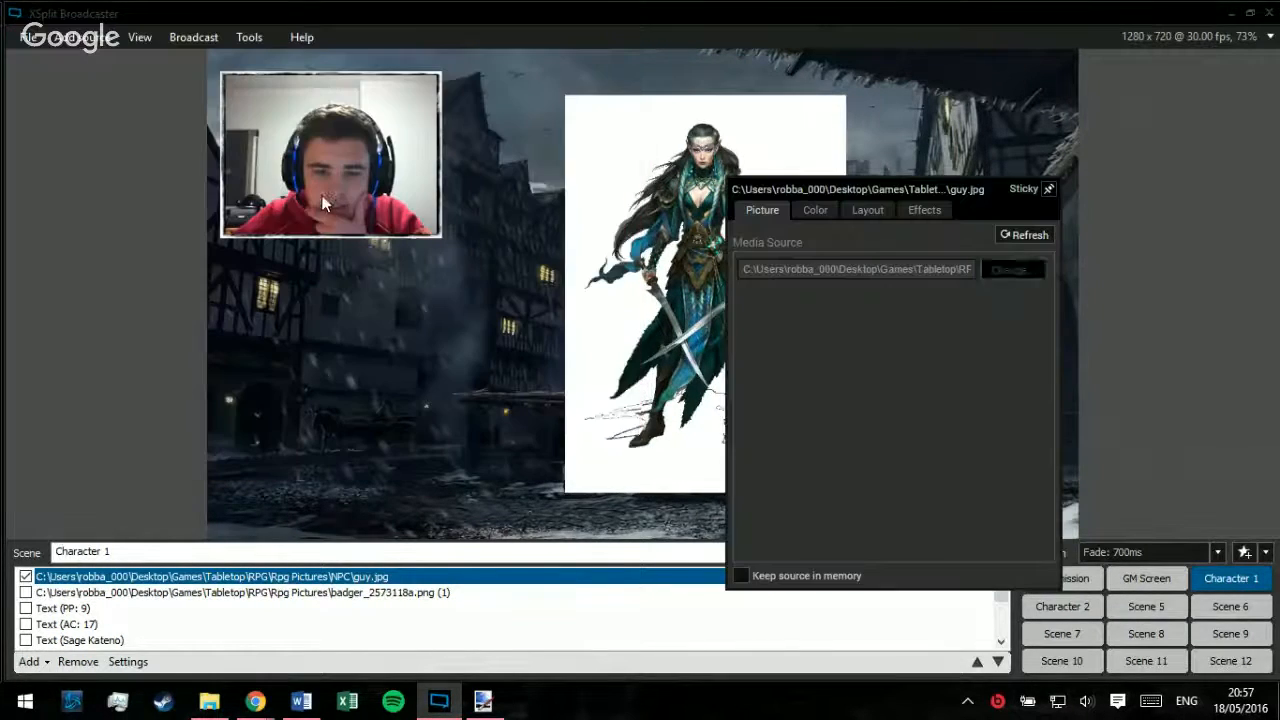
click(1079, 250)
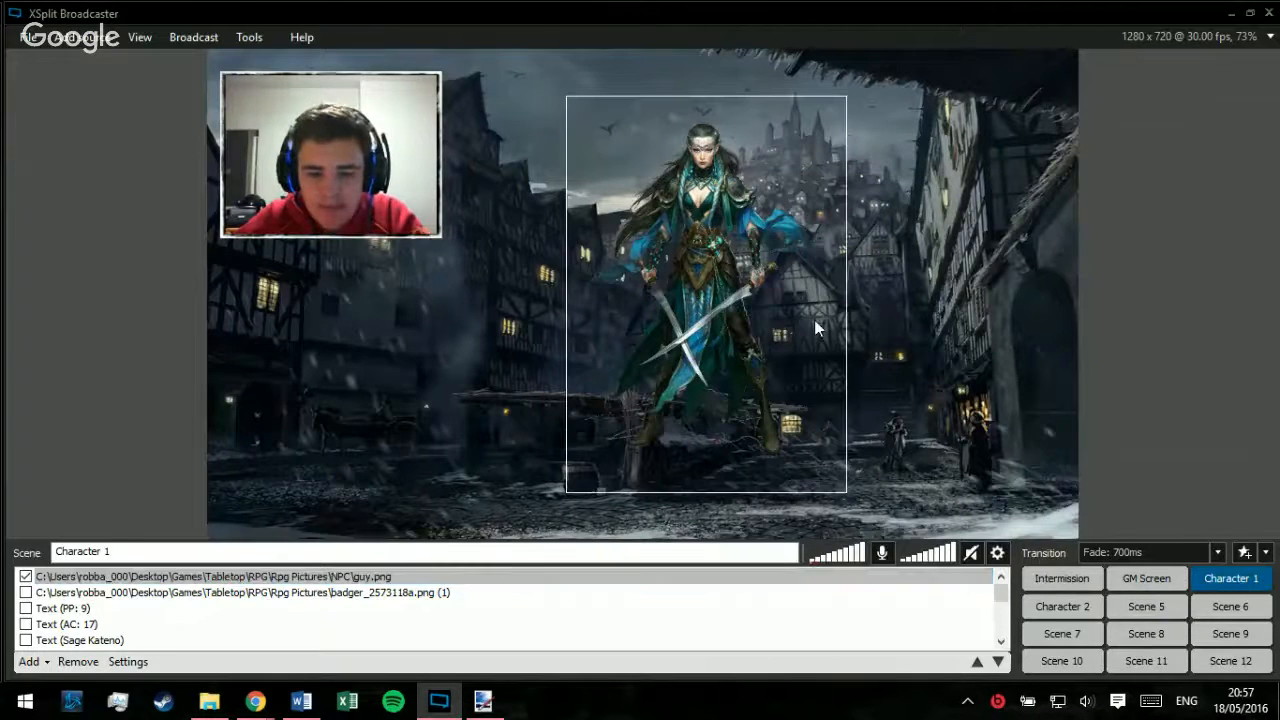
Step: Reposition the warrior right of the scene's centre and shrink it so that it stands in the street along the lower edge
drag(814, 319, 815, 263)
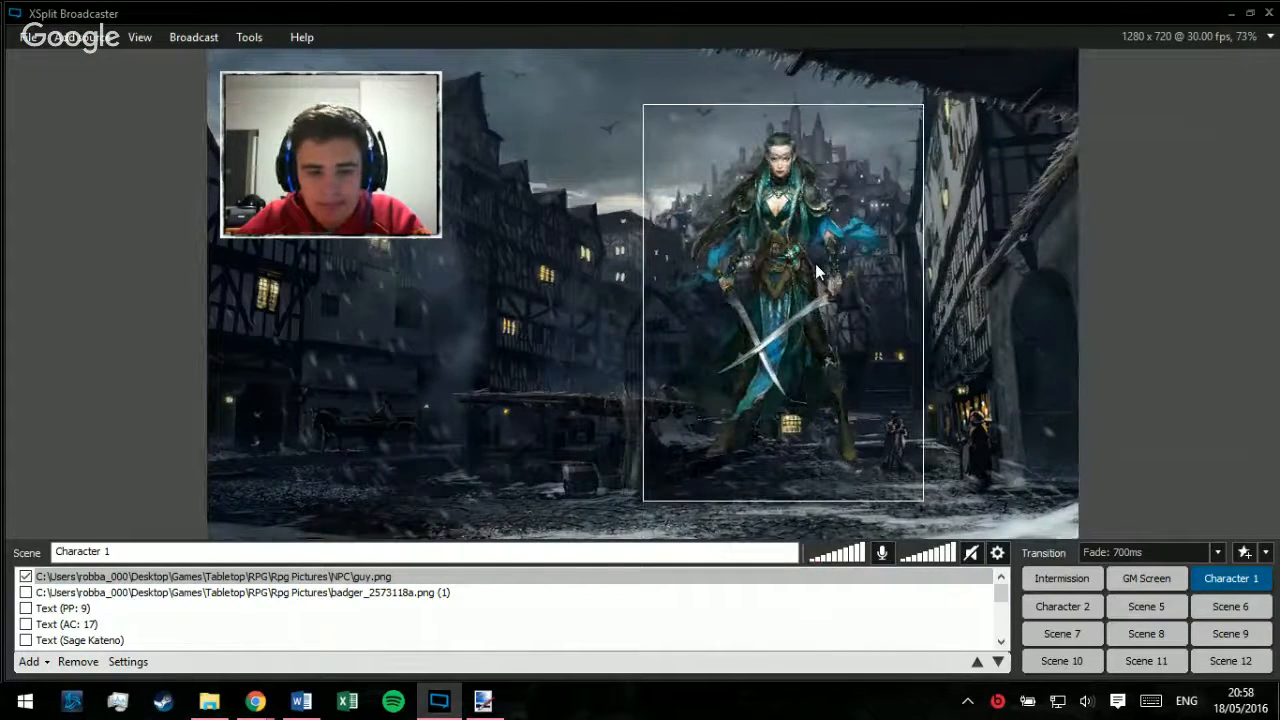
click(1174, 211)
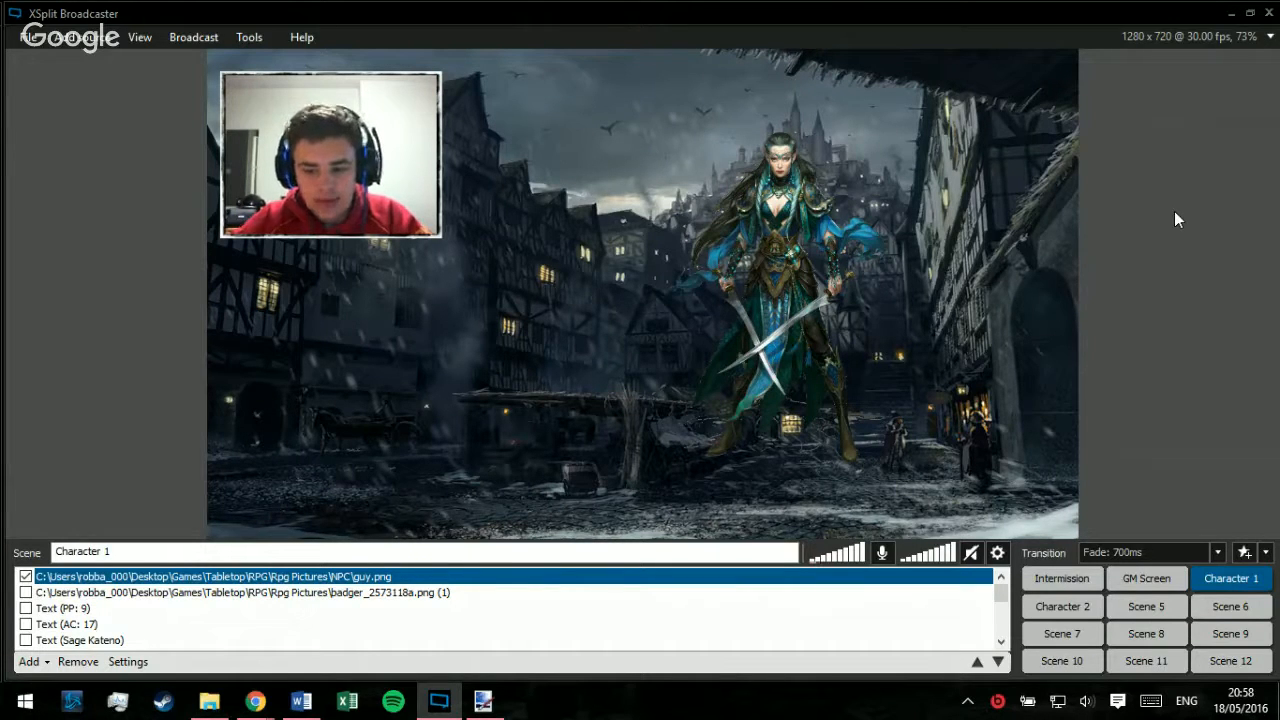
click(693, 307)
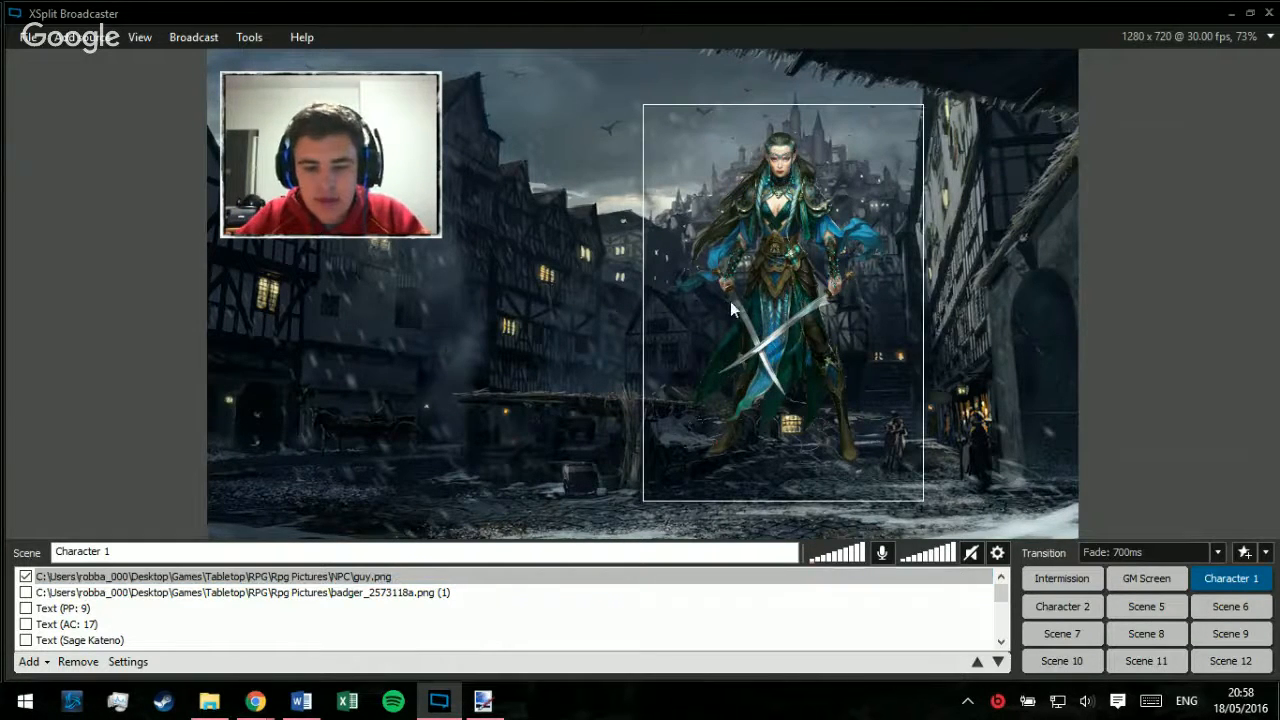
drag(731, 310, 744, 398)
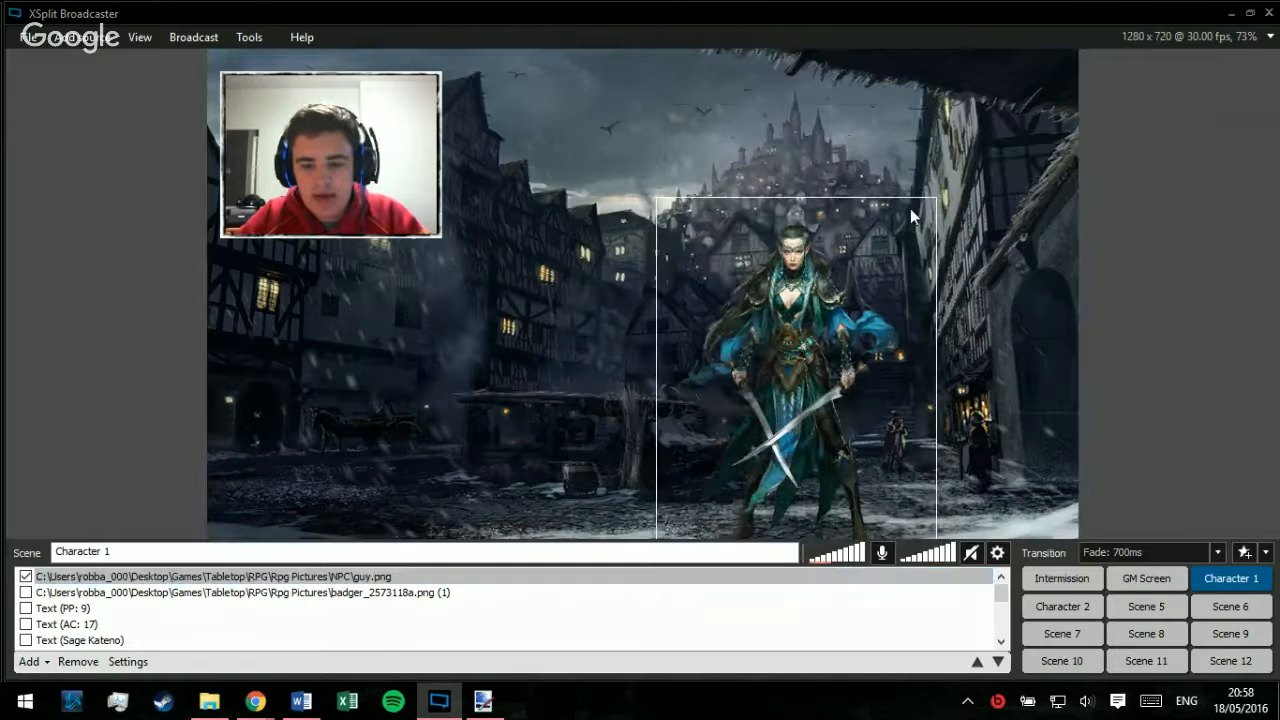
drag(936, 197, 835, 326)
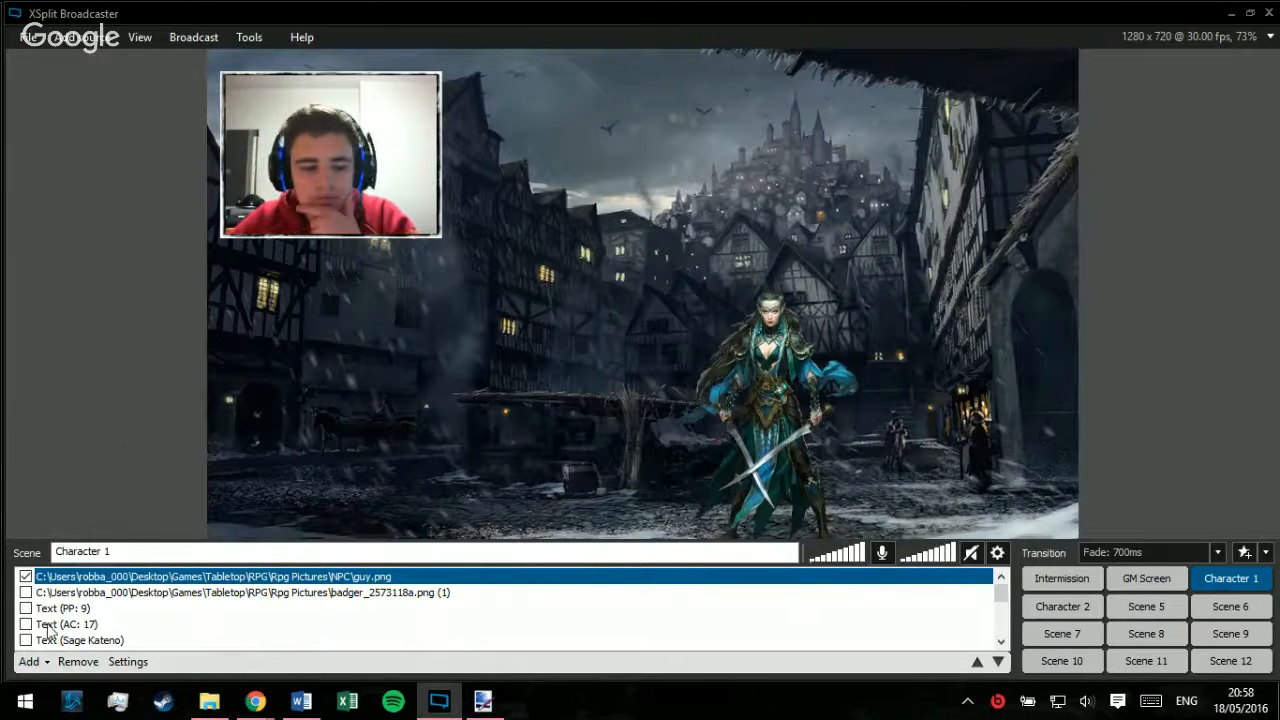
click(46, 660)
click(105, 618)
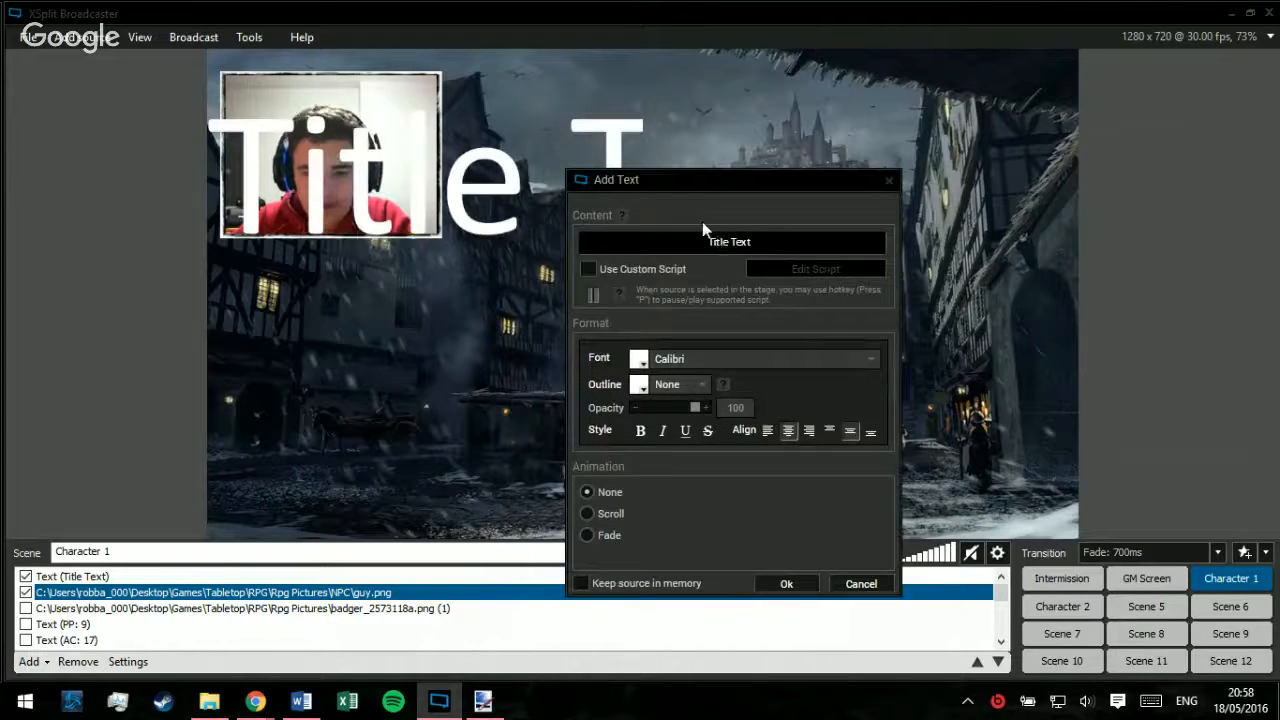
click(891, 179)
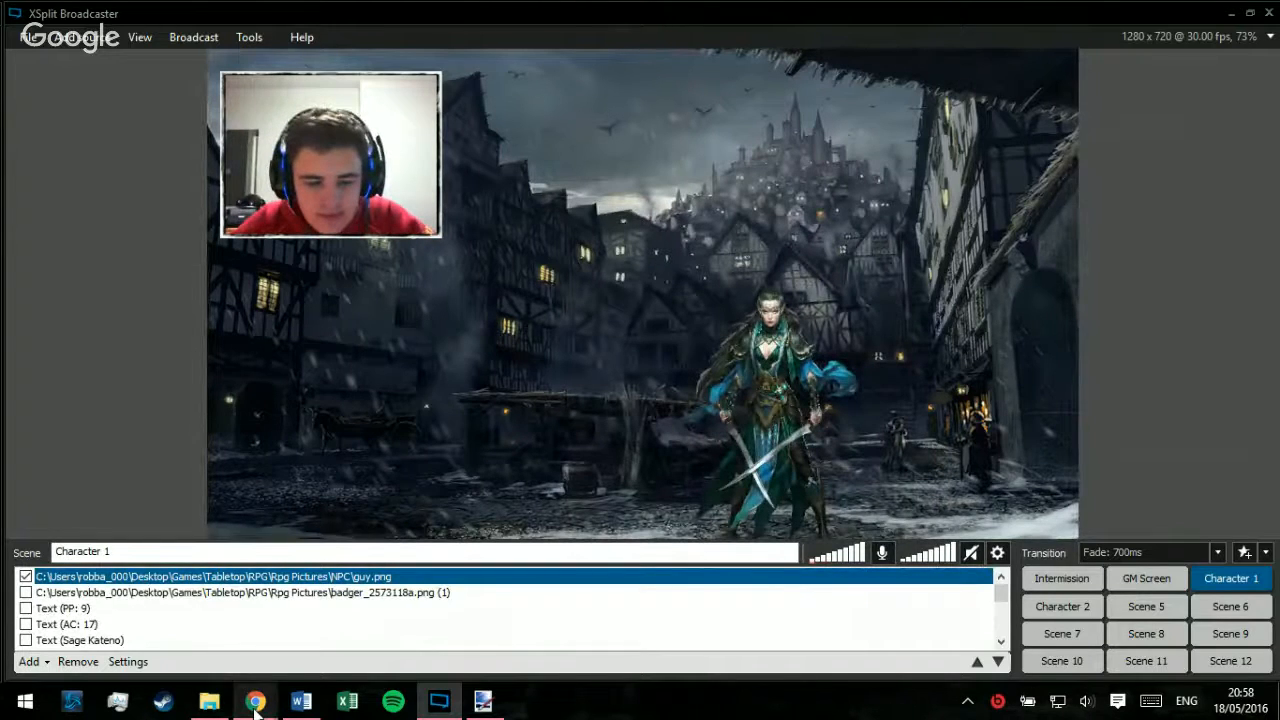
click(537, 293)
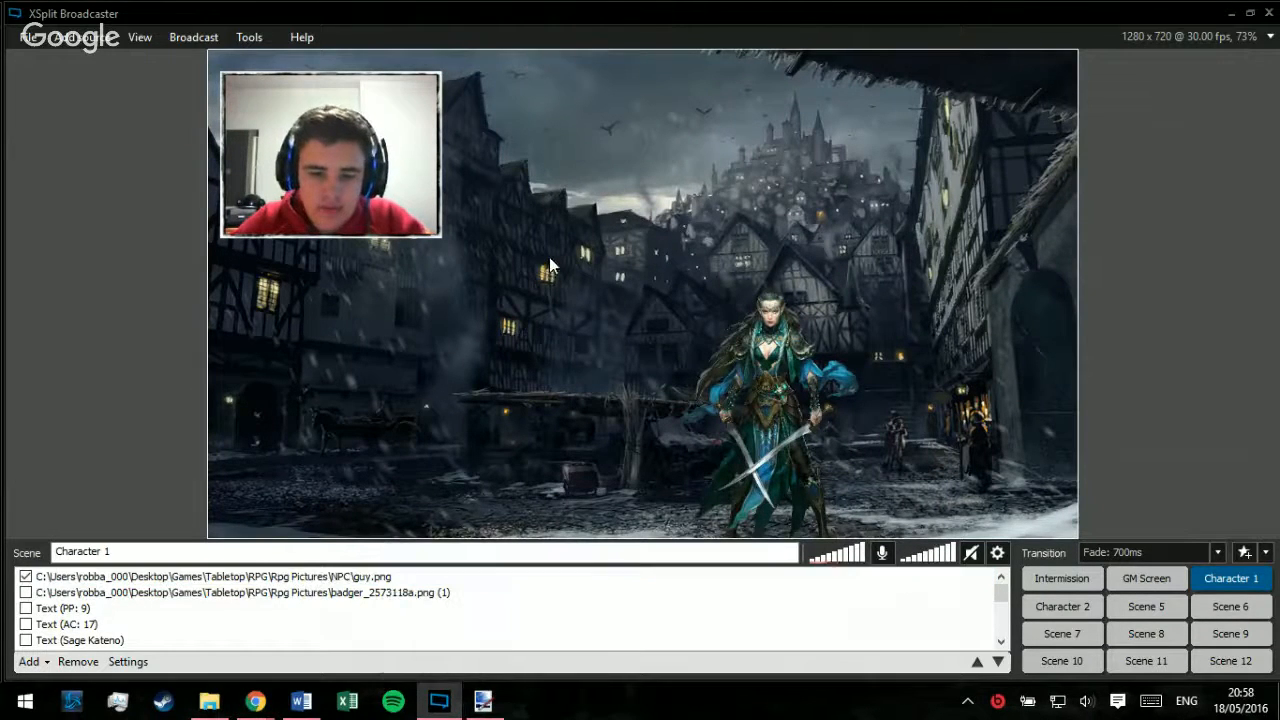
mouse_move(720, 180)
mouse_down()
mouse_move(817, 174)
mouse_move(679, 213)
mouse_move(711, 187)
mouse_up()
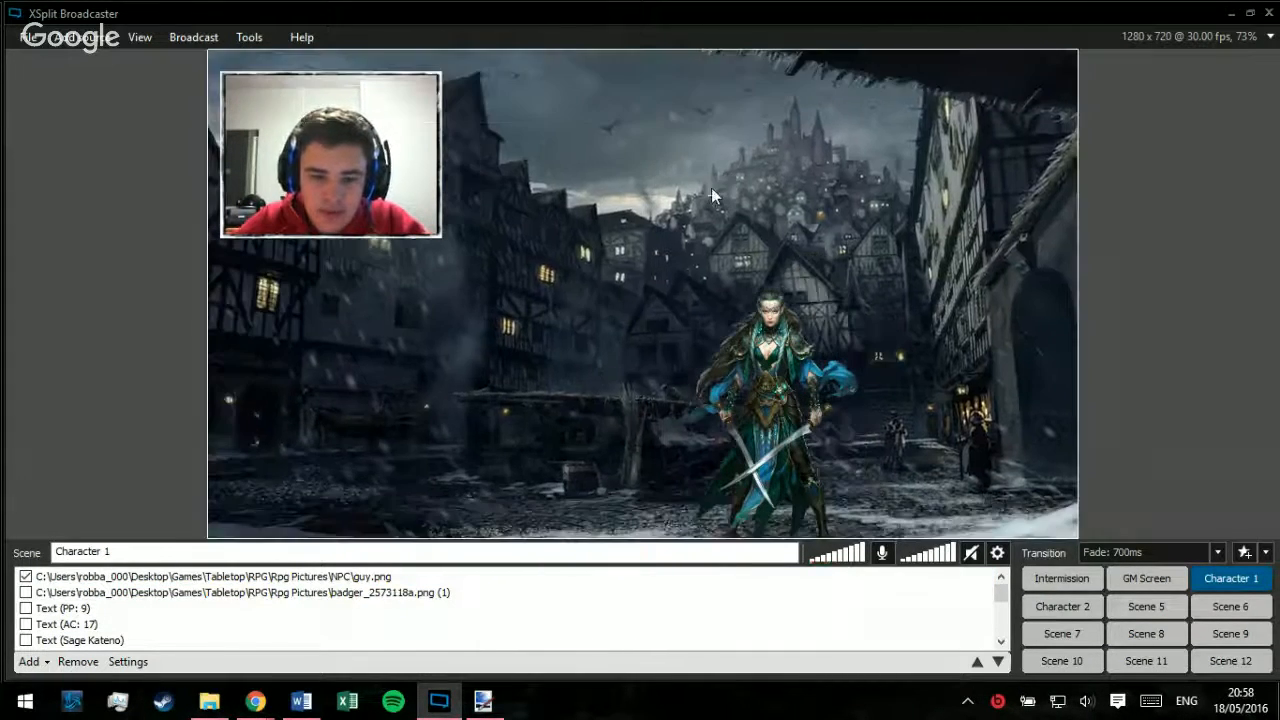
Step: Show the Character 2 scene and change over to the GM Screen scene
click(1062, 606)
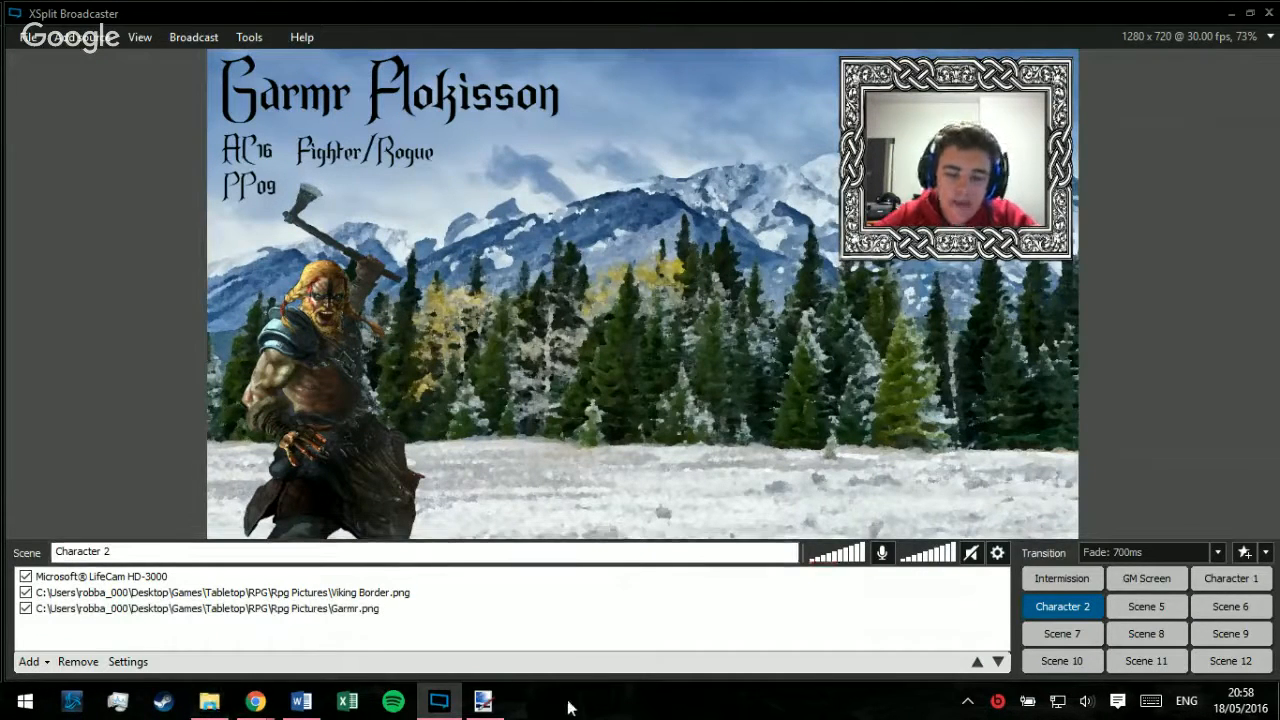
mouse_move(253, 703)
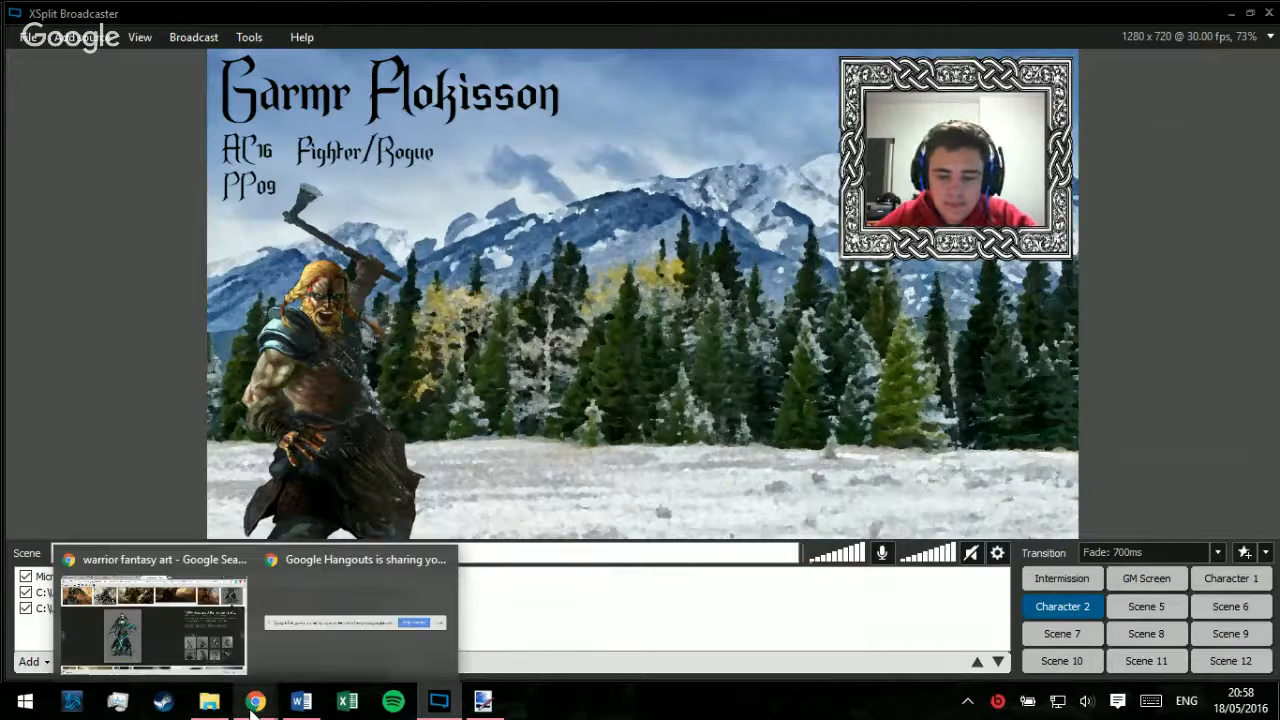
click(1148, 580)
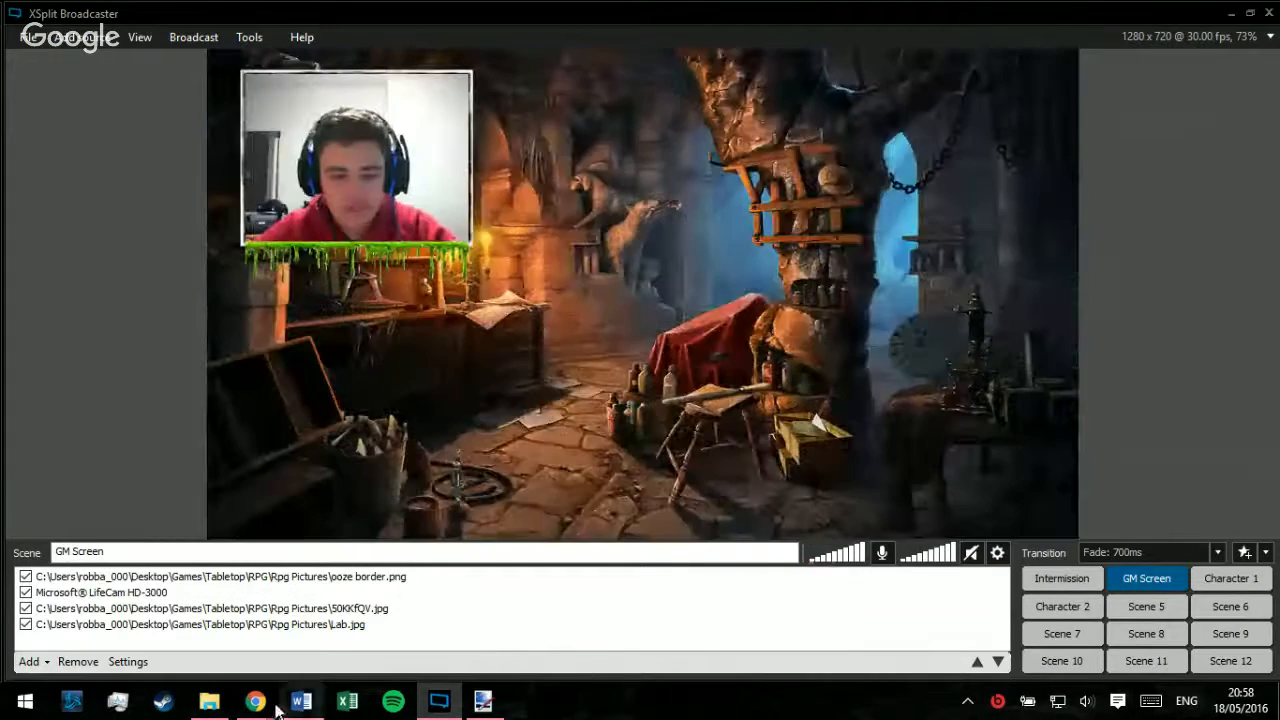
Step: Switch to Chrome and bring up the Google Hangouts broadcast page
mouse_move(256, 703)
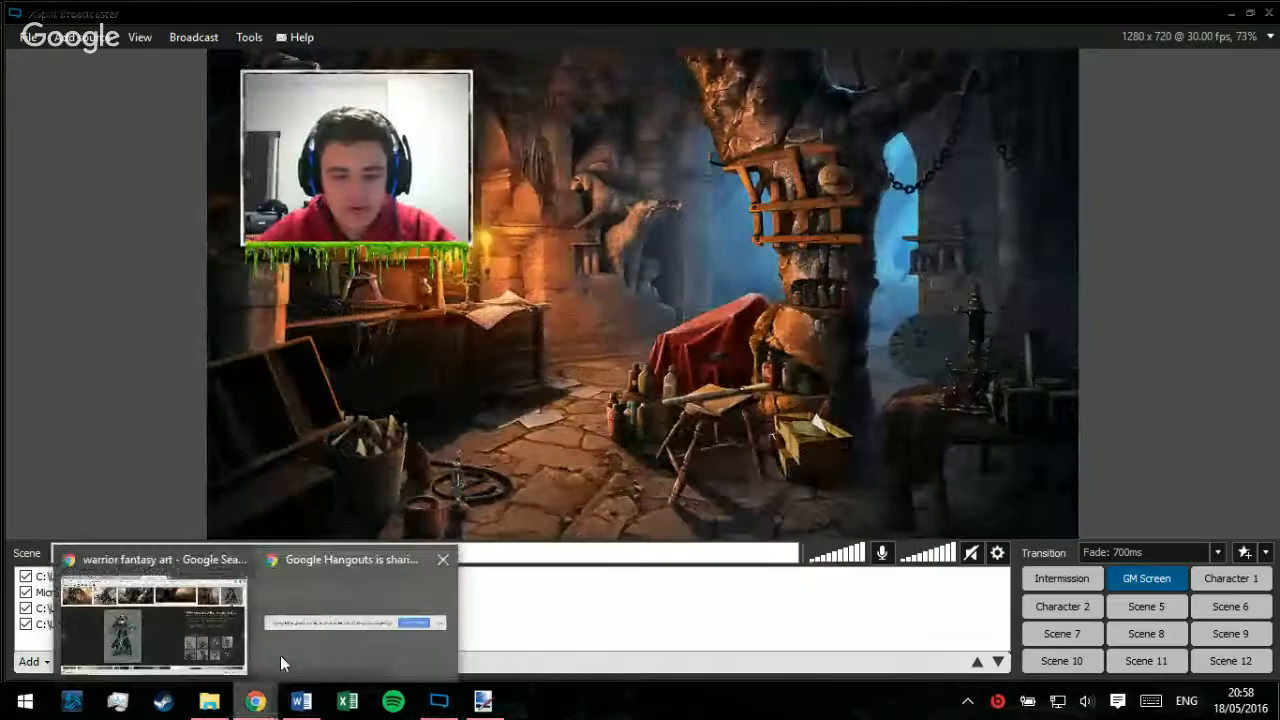
click(213, 645)
click(528, 14)
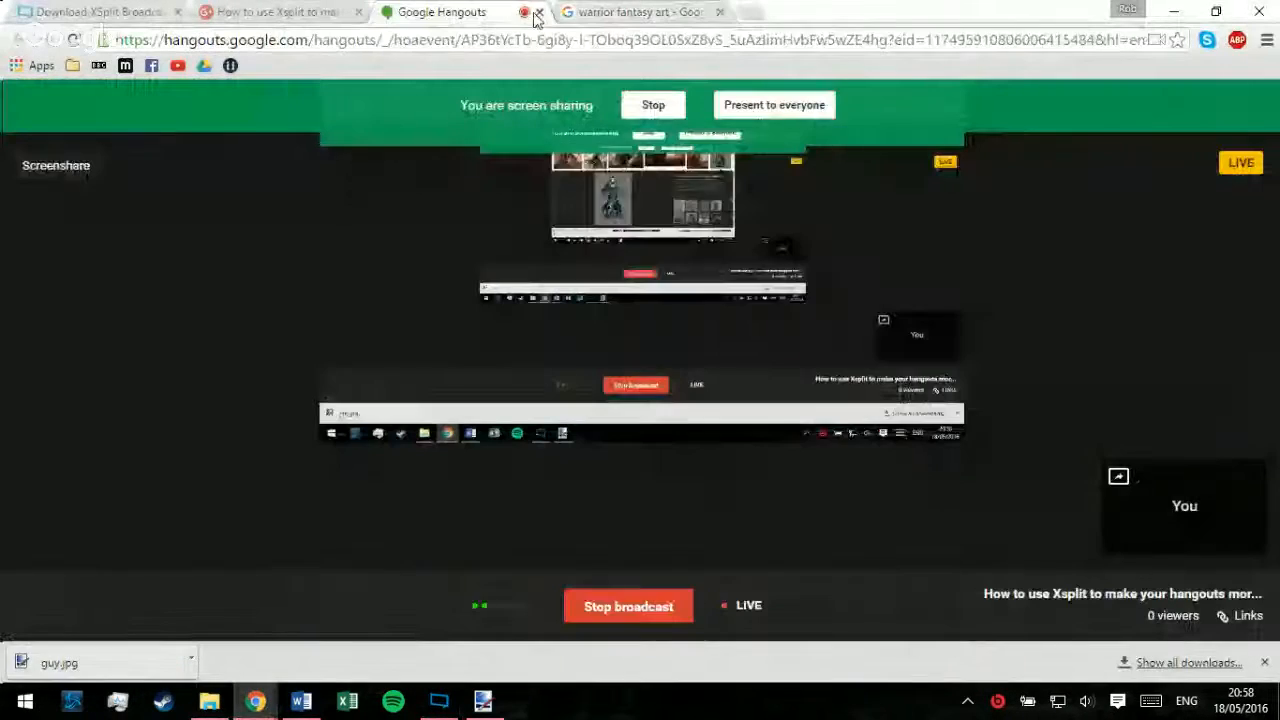